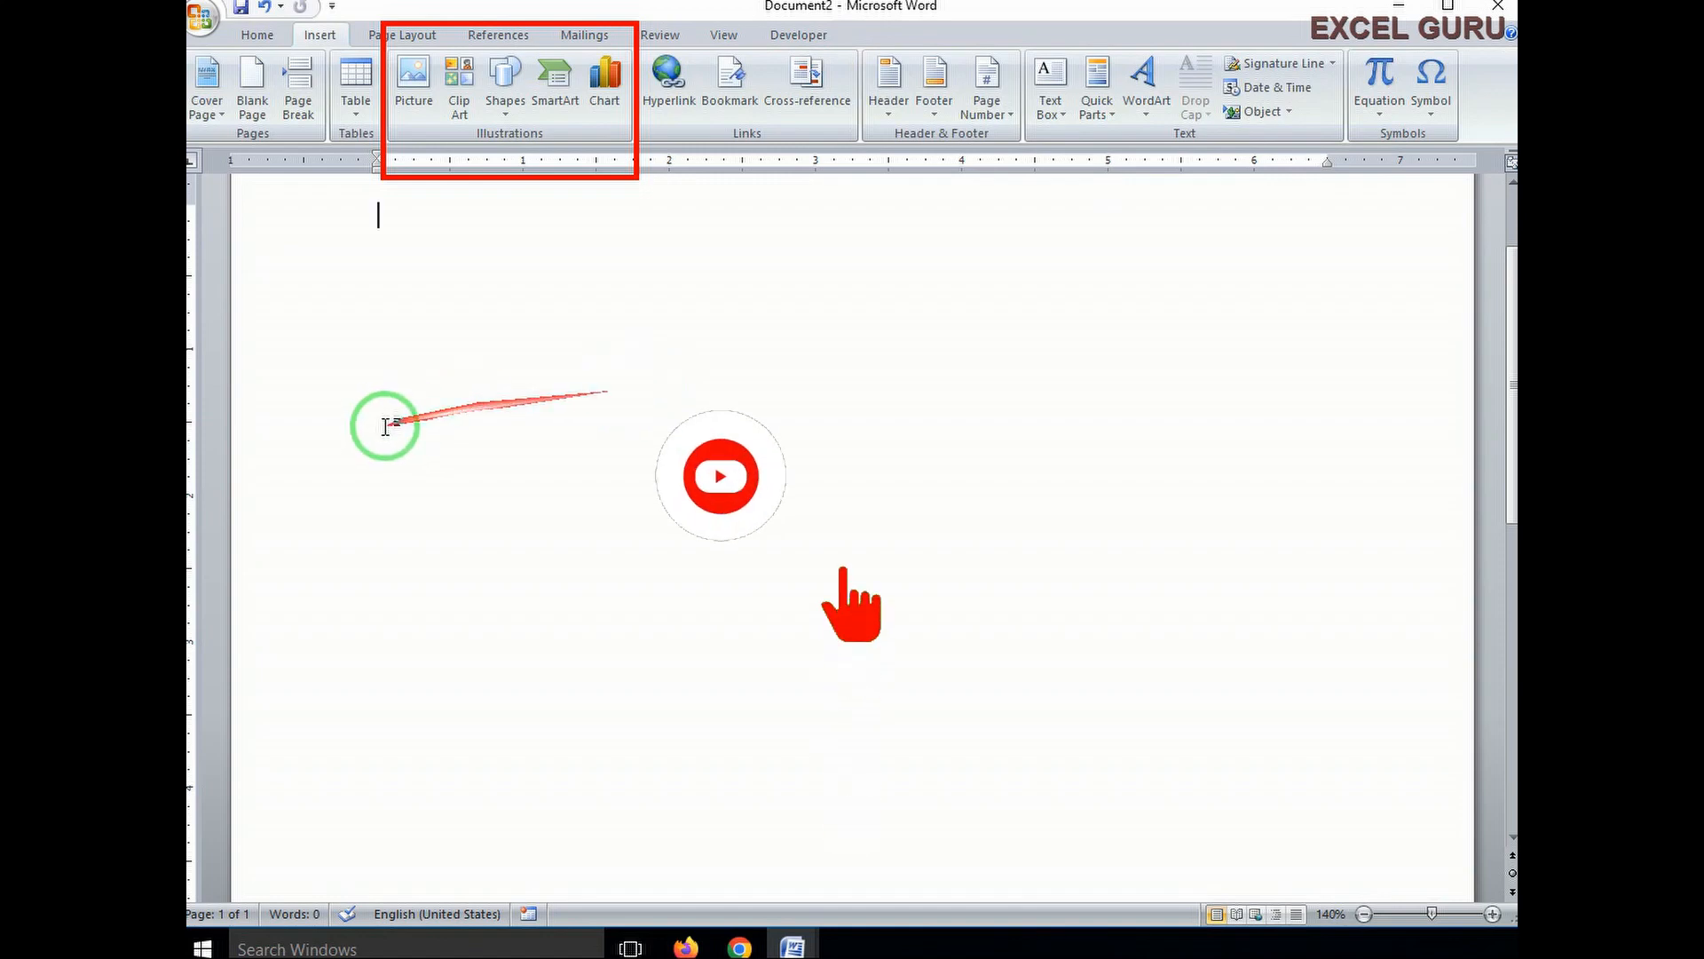
# - Search the clip art for "car" and insert the green racing car into the document
pyautogui.click(457, 85)
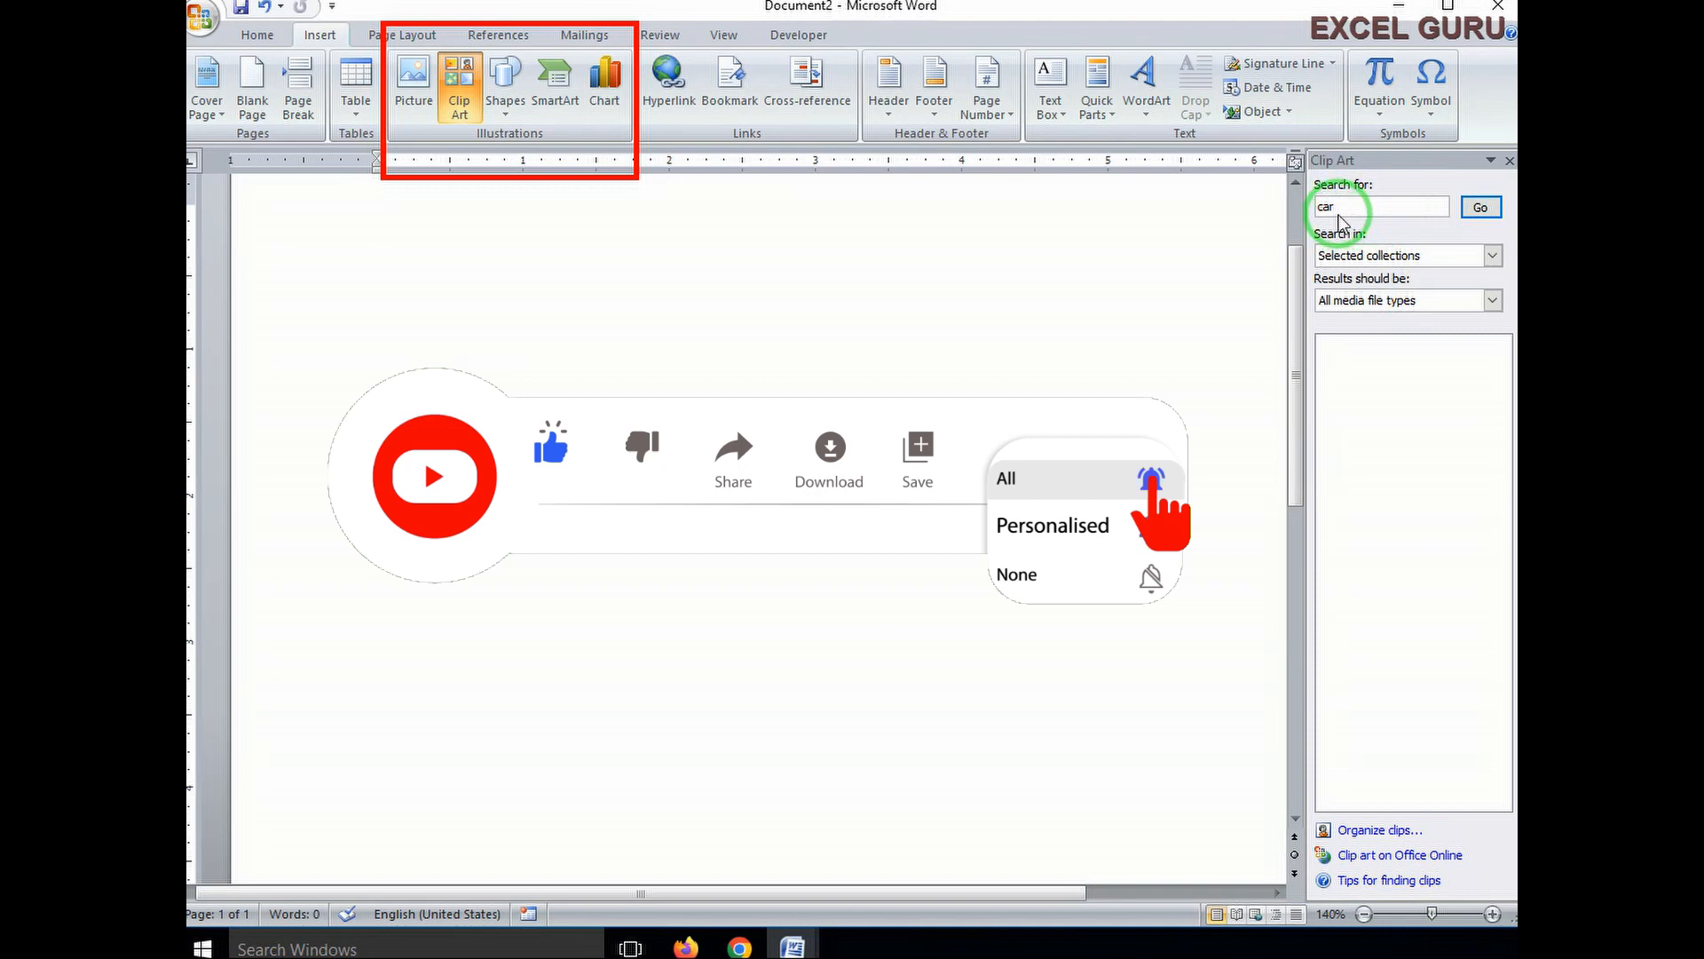
pyautogui.click(1480, 207)
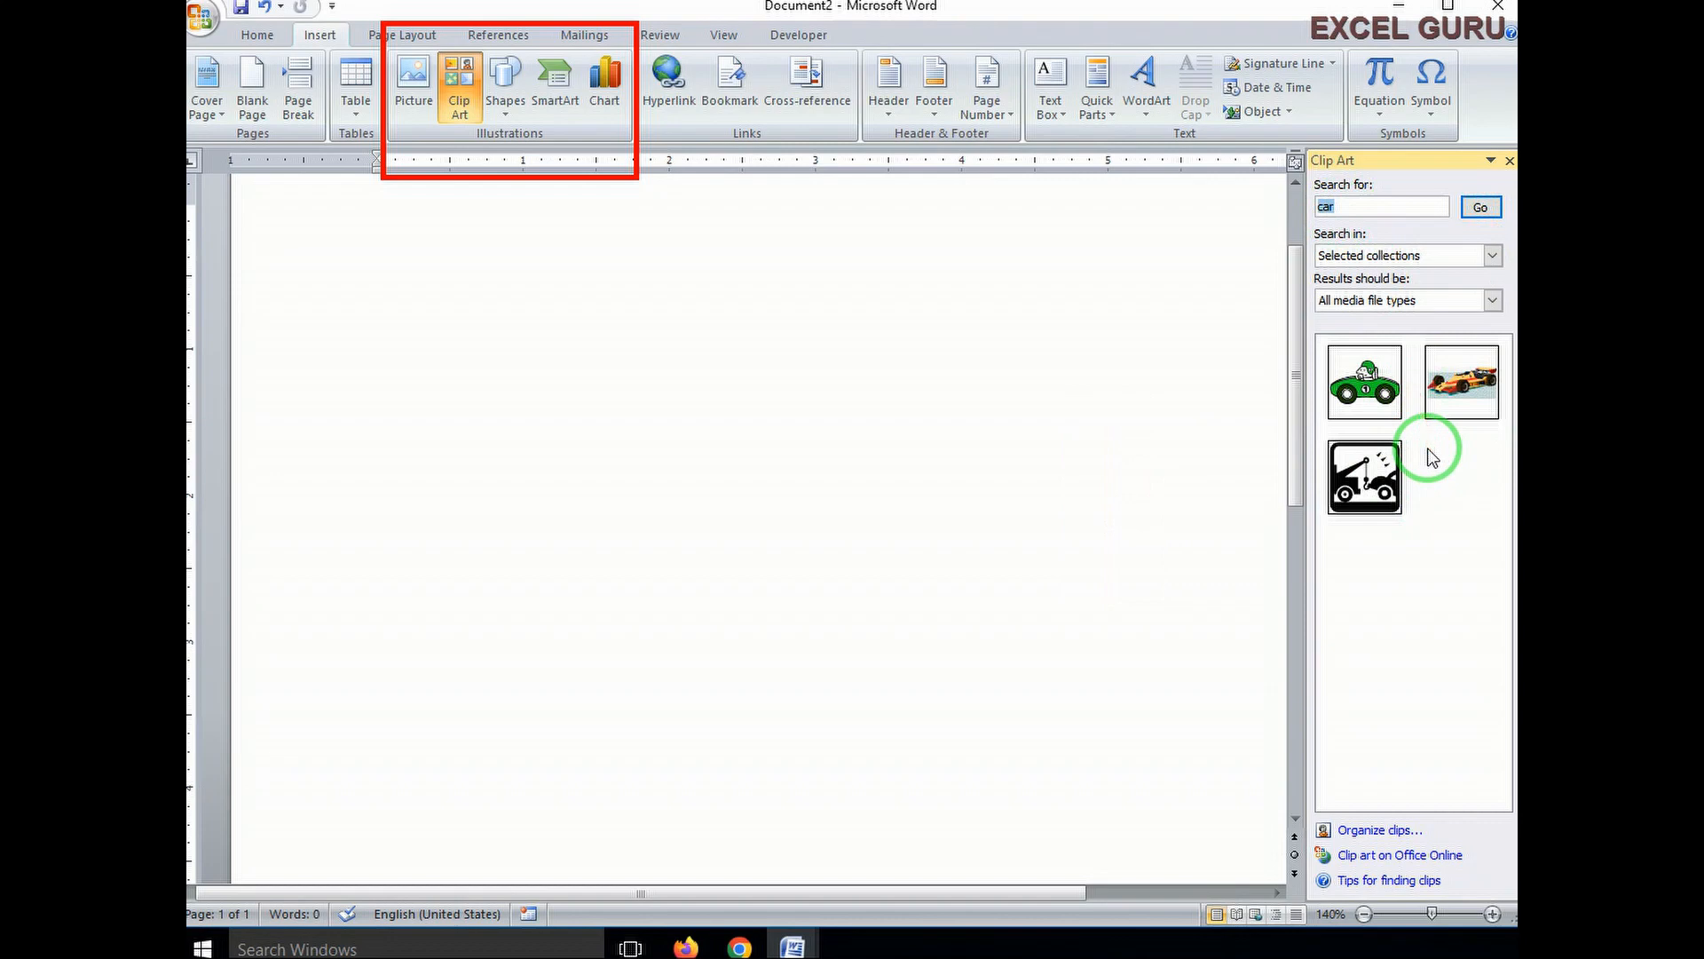
pyautogui.click(1367, 396)
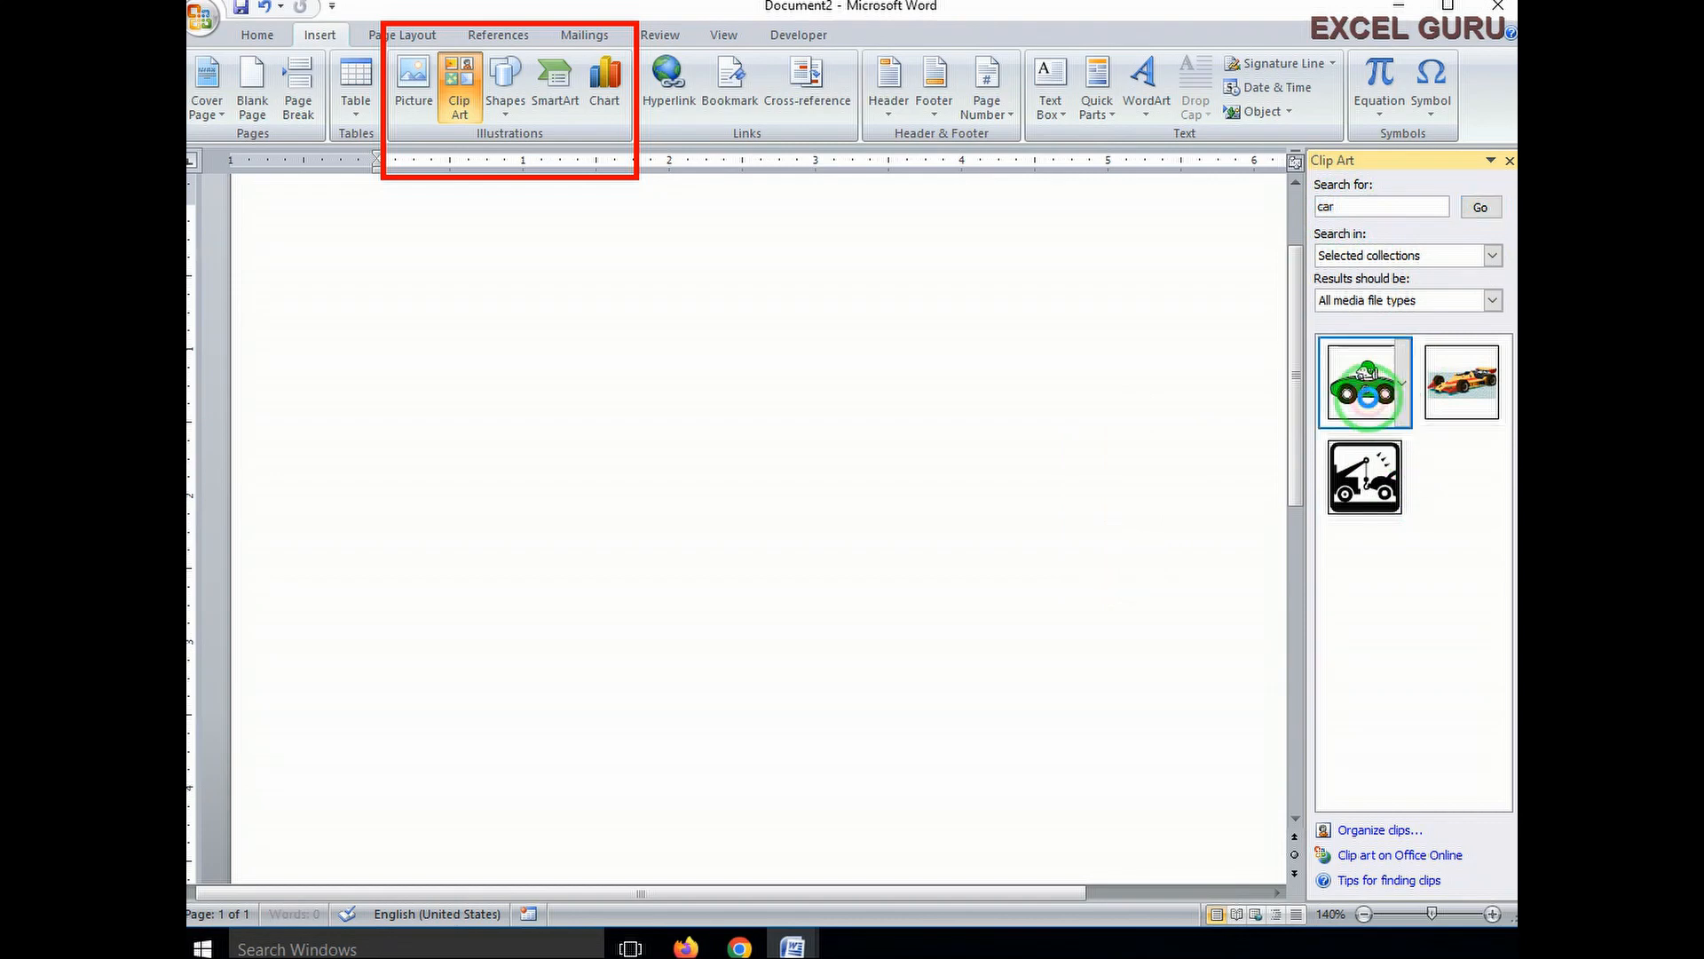
pyautogui.moveTo(1364, 397); pyautogui.dragTo(787, 399)
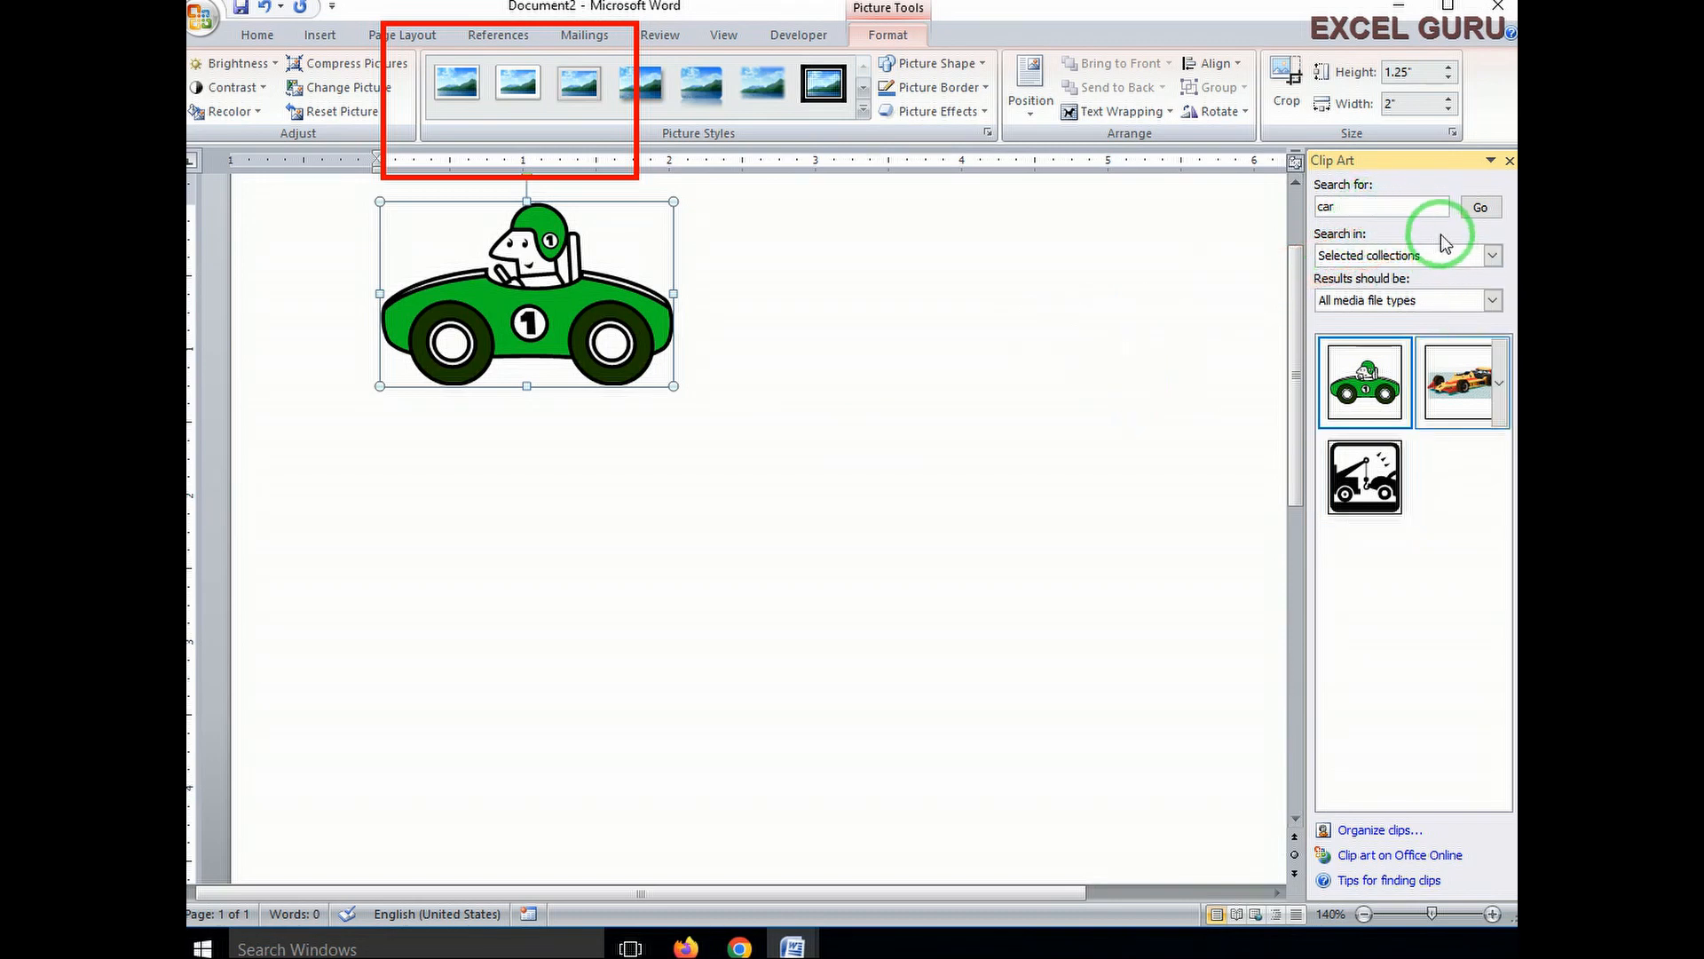
# - Browse the Academic, Agriculture, Animals and Business collections in the Clip Organizer, closing it and the online clip art page when done
pyautogui.click(1372, 833)
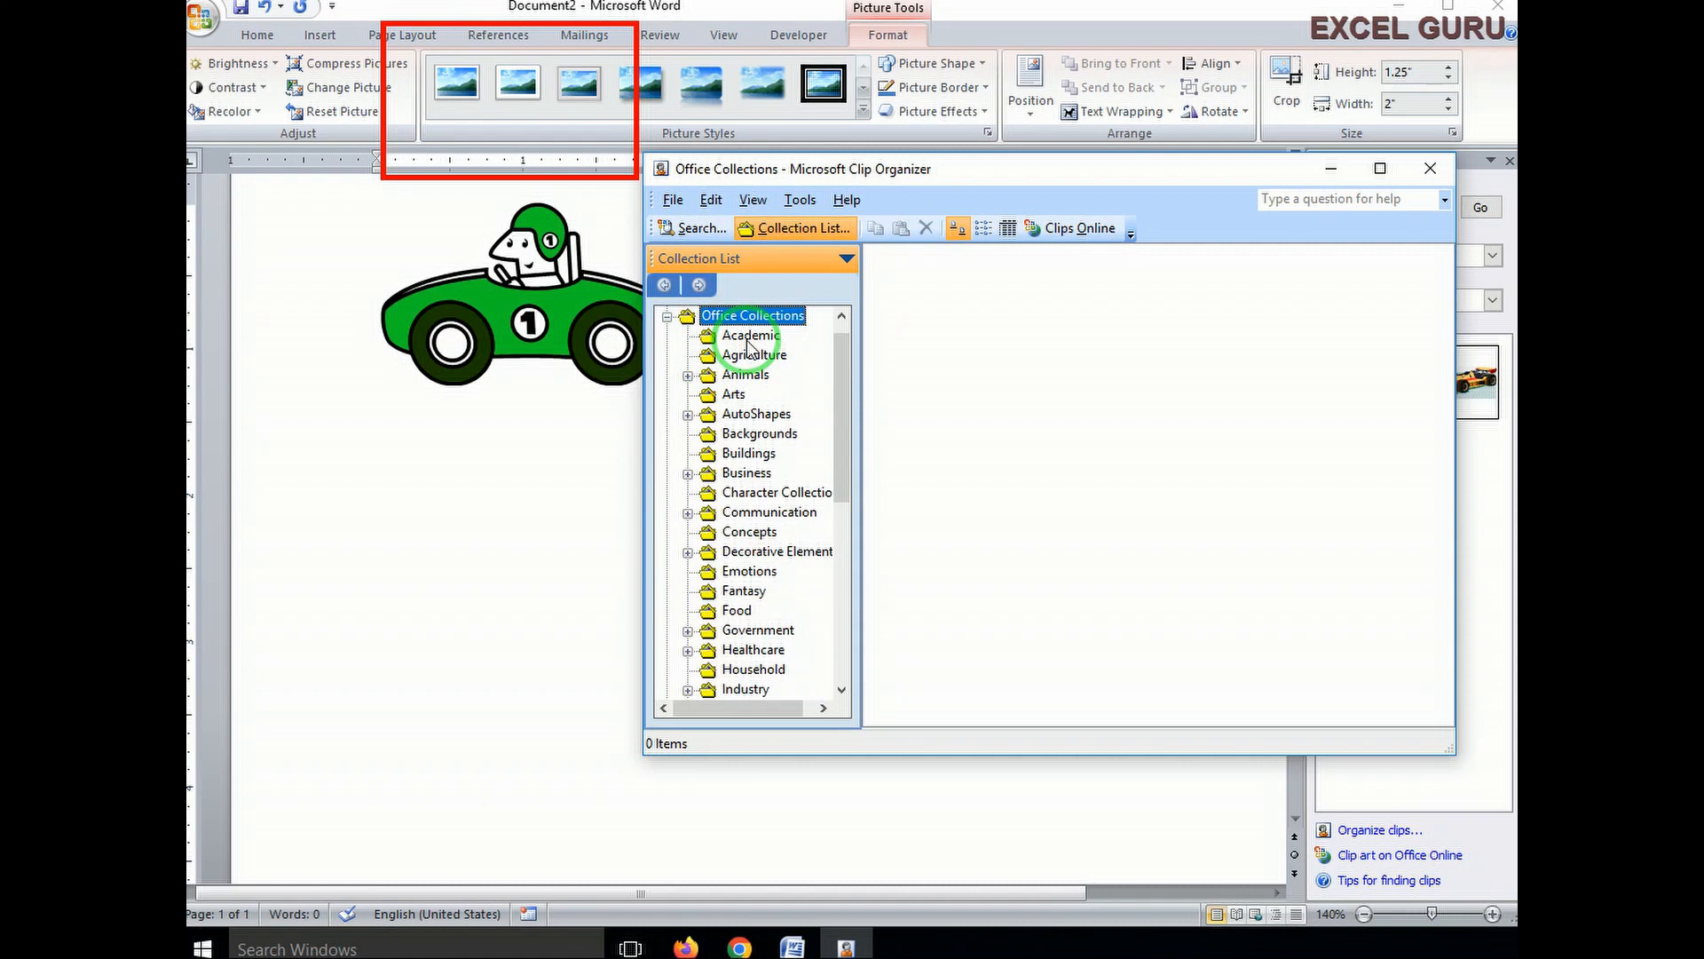
pyautogui.click(750, 342)
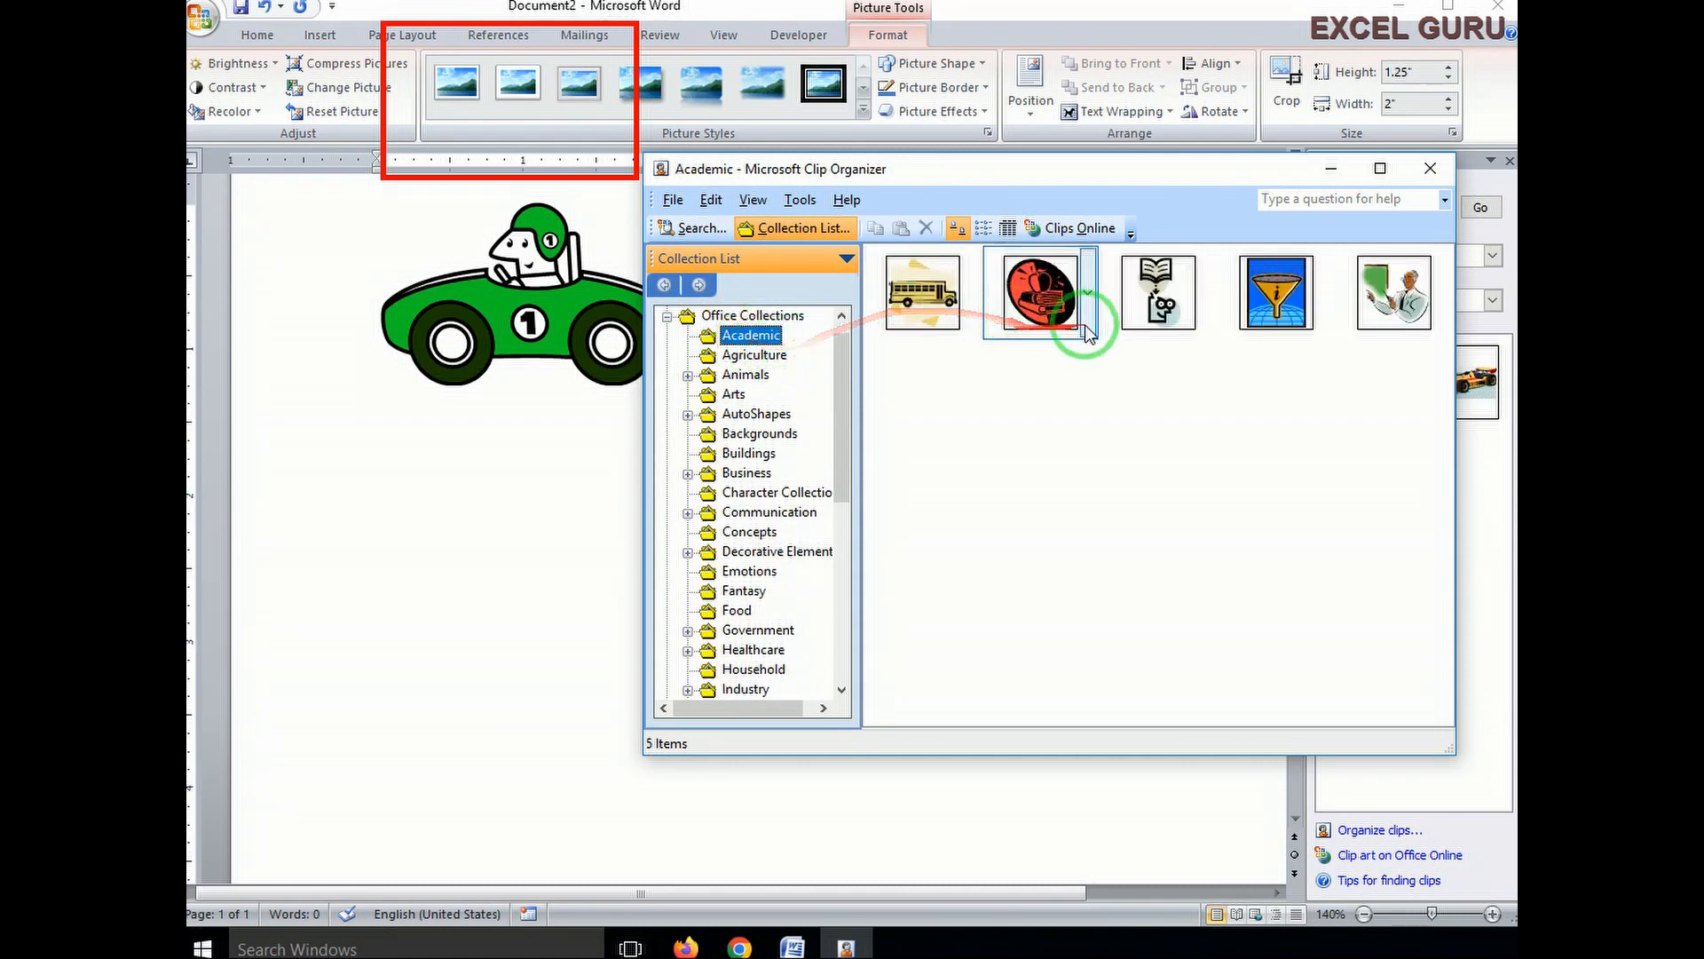
pyautogui.moveTo(1396, 318)
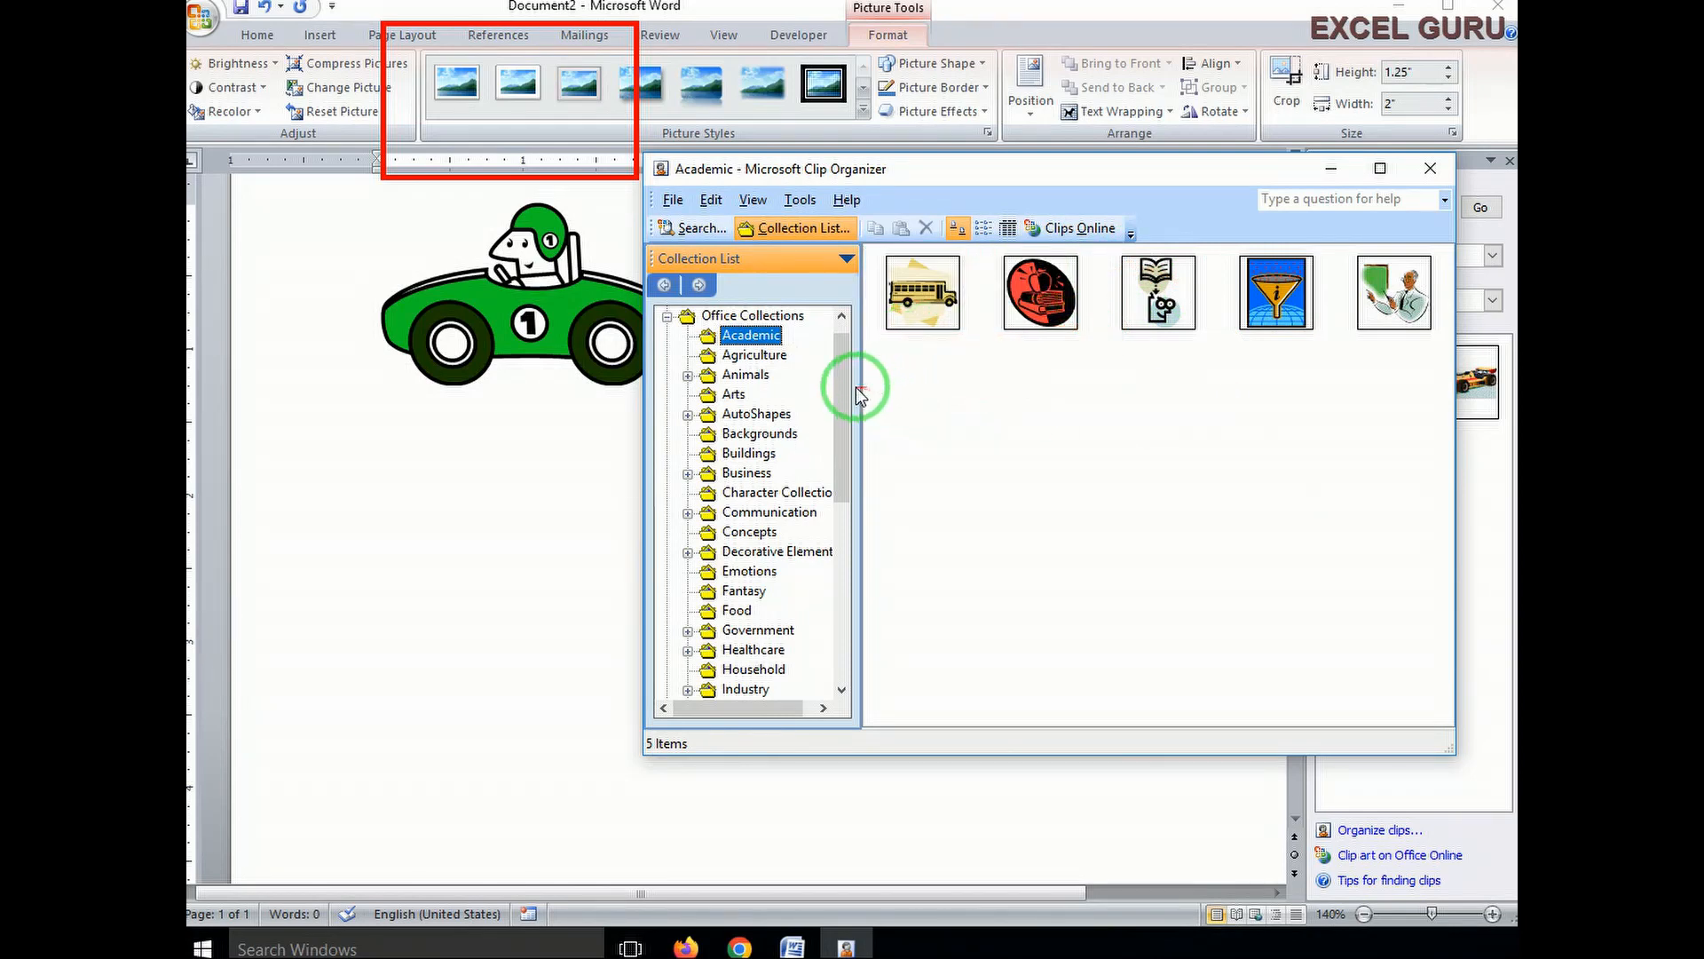
pyautogui.click(751, 355)
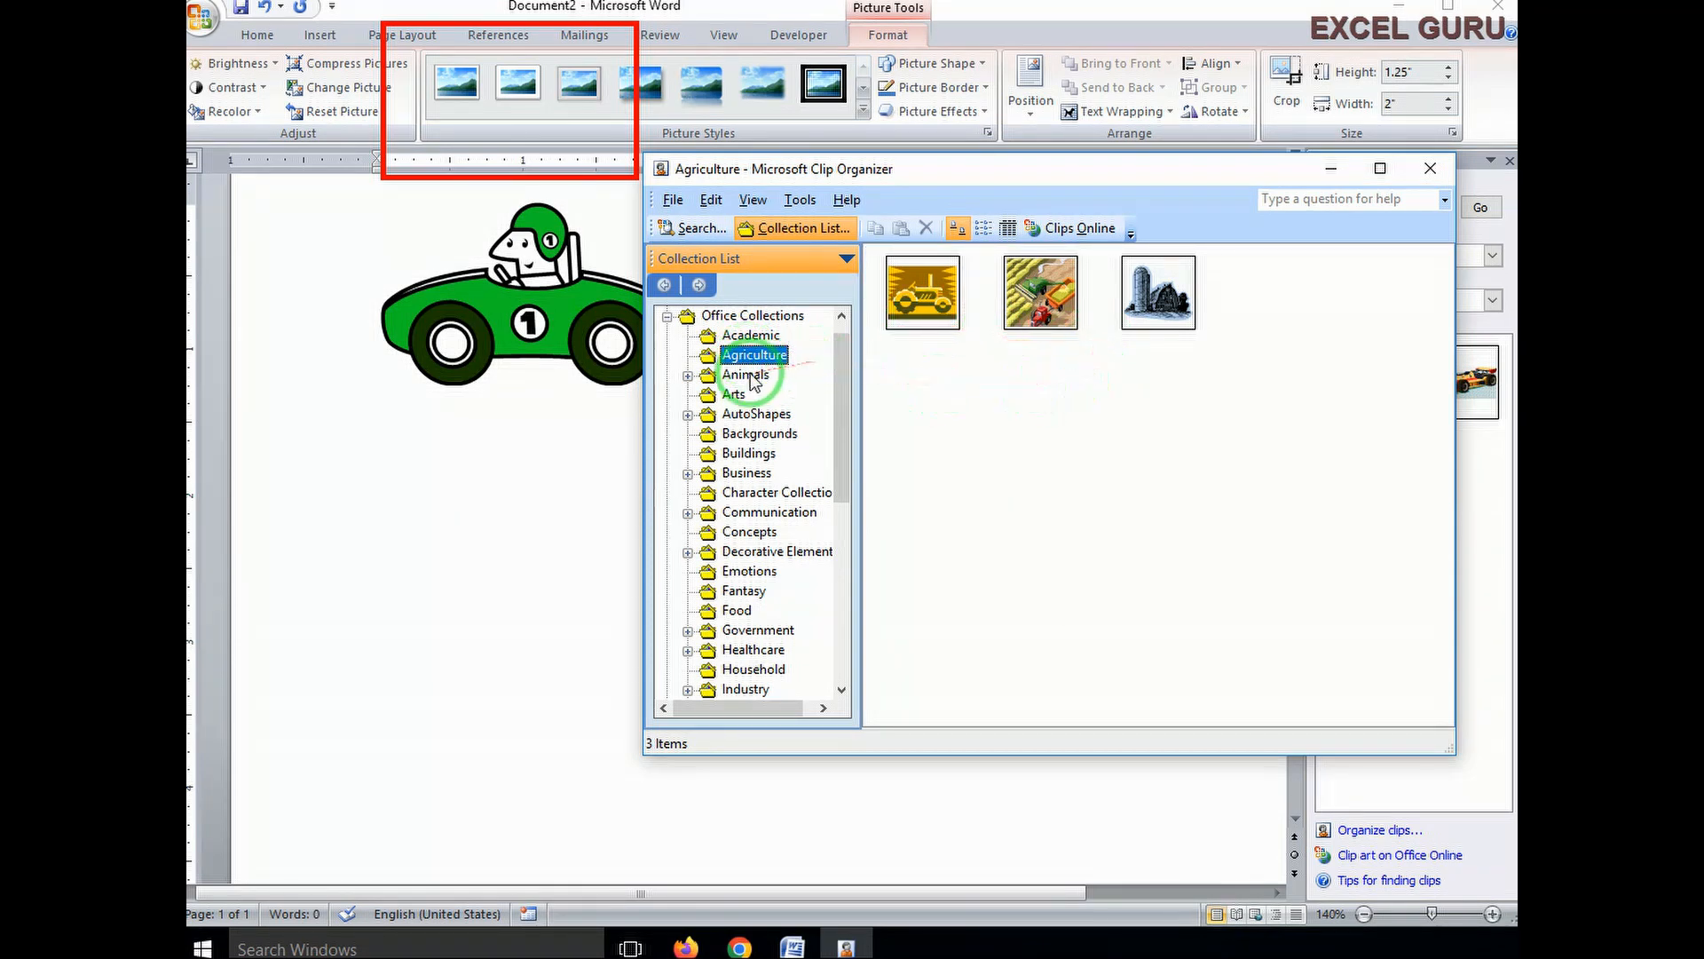
pyautogui.click(745, 374)
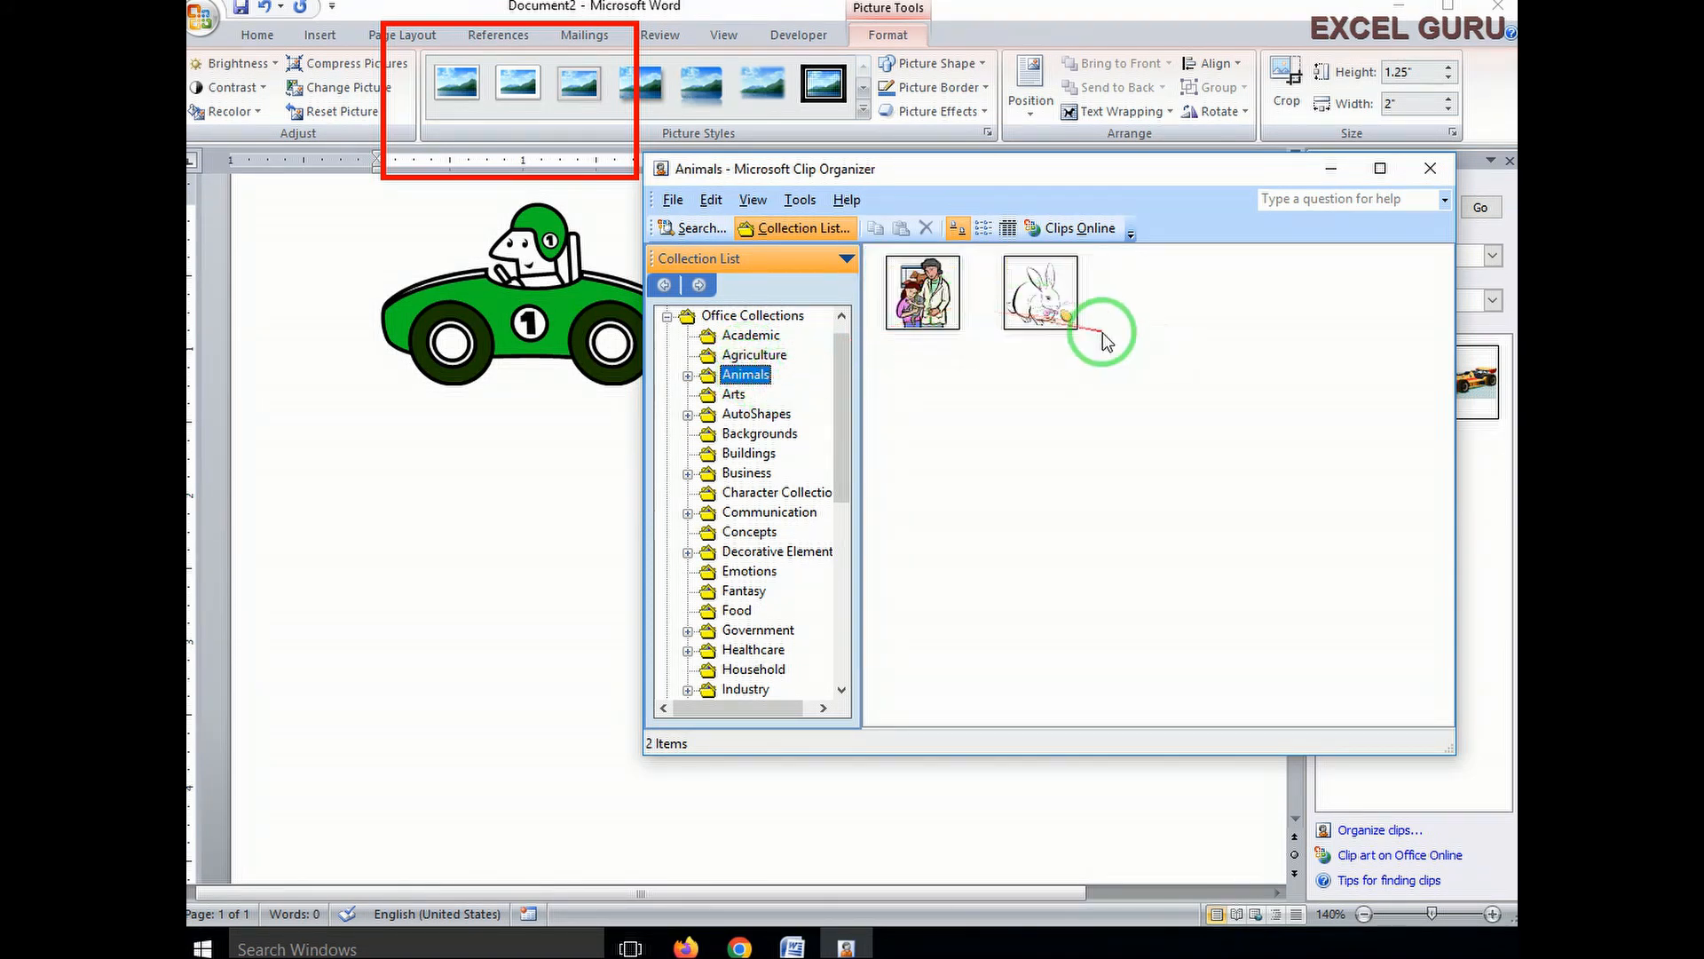
pyautogui.click(746, 473)
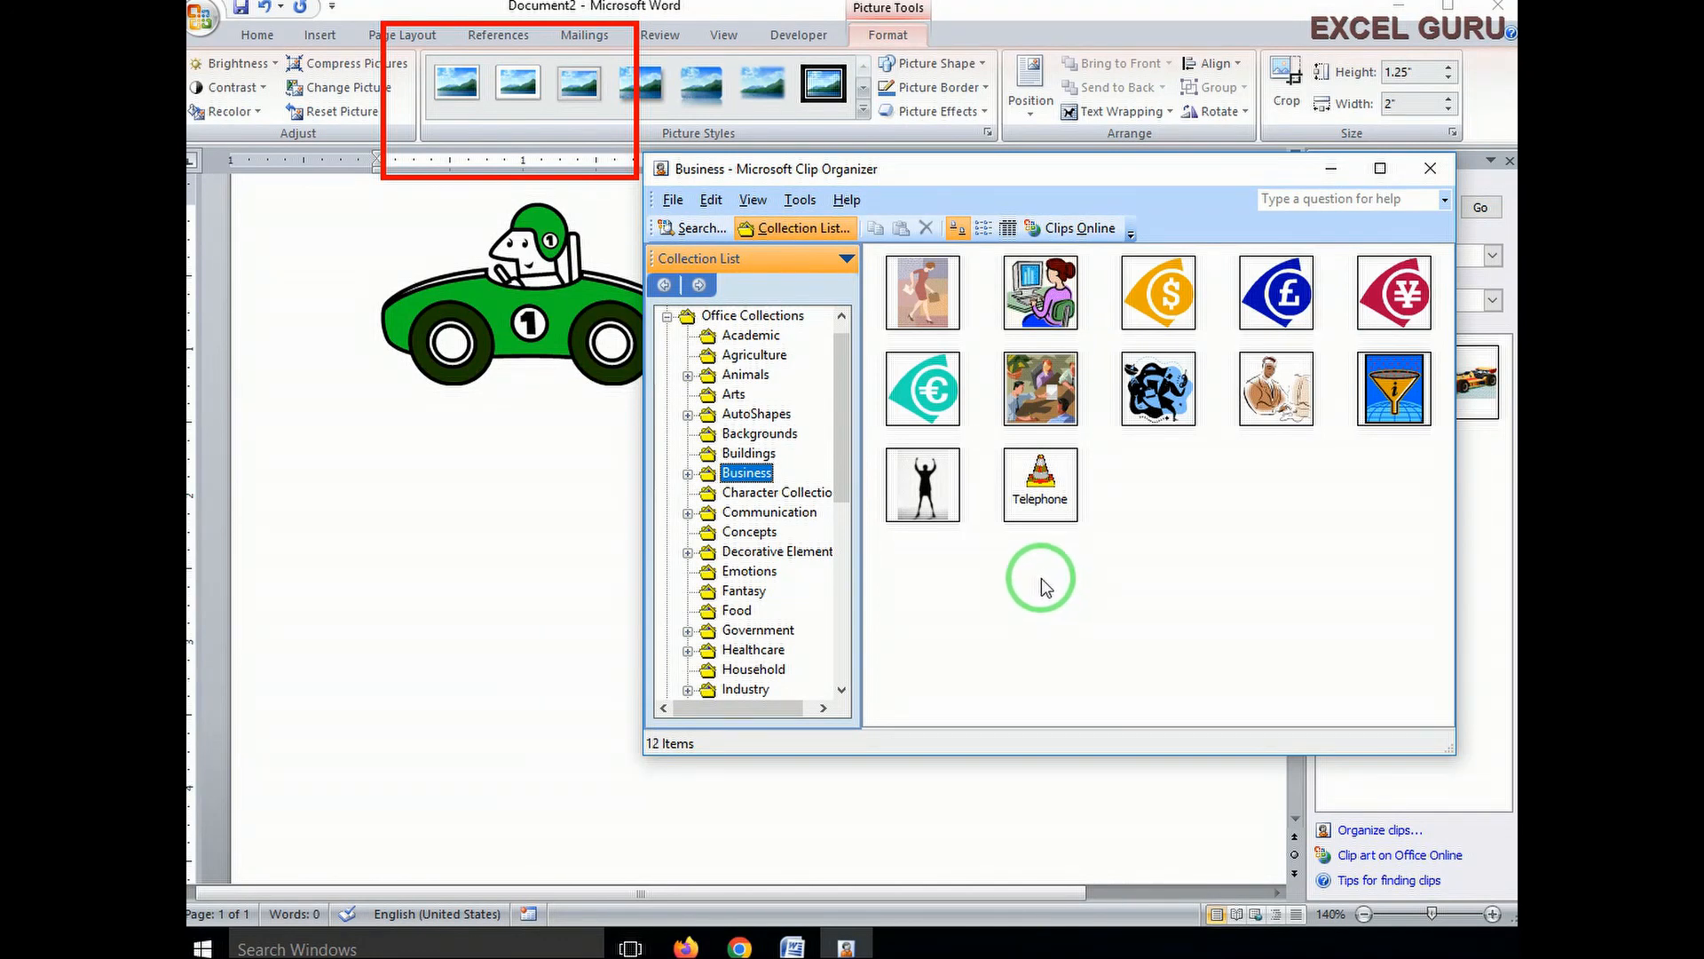
pyautogui.click(1431, 171)
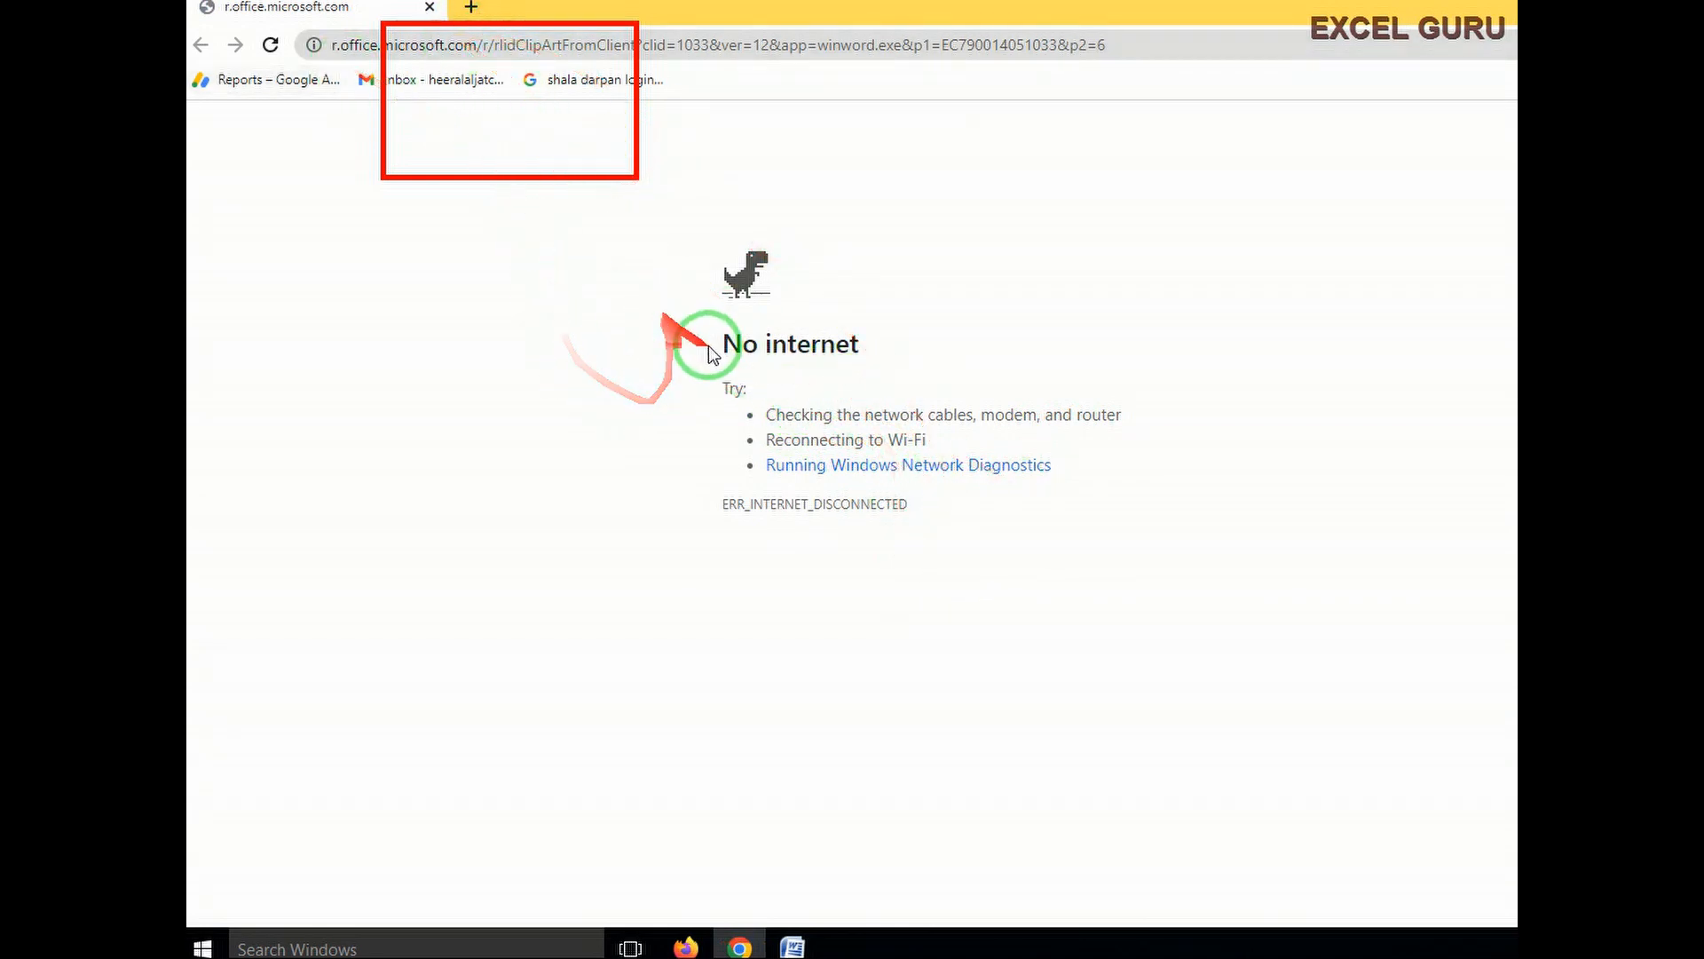
pyautogui.click(1500, 5)
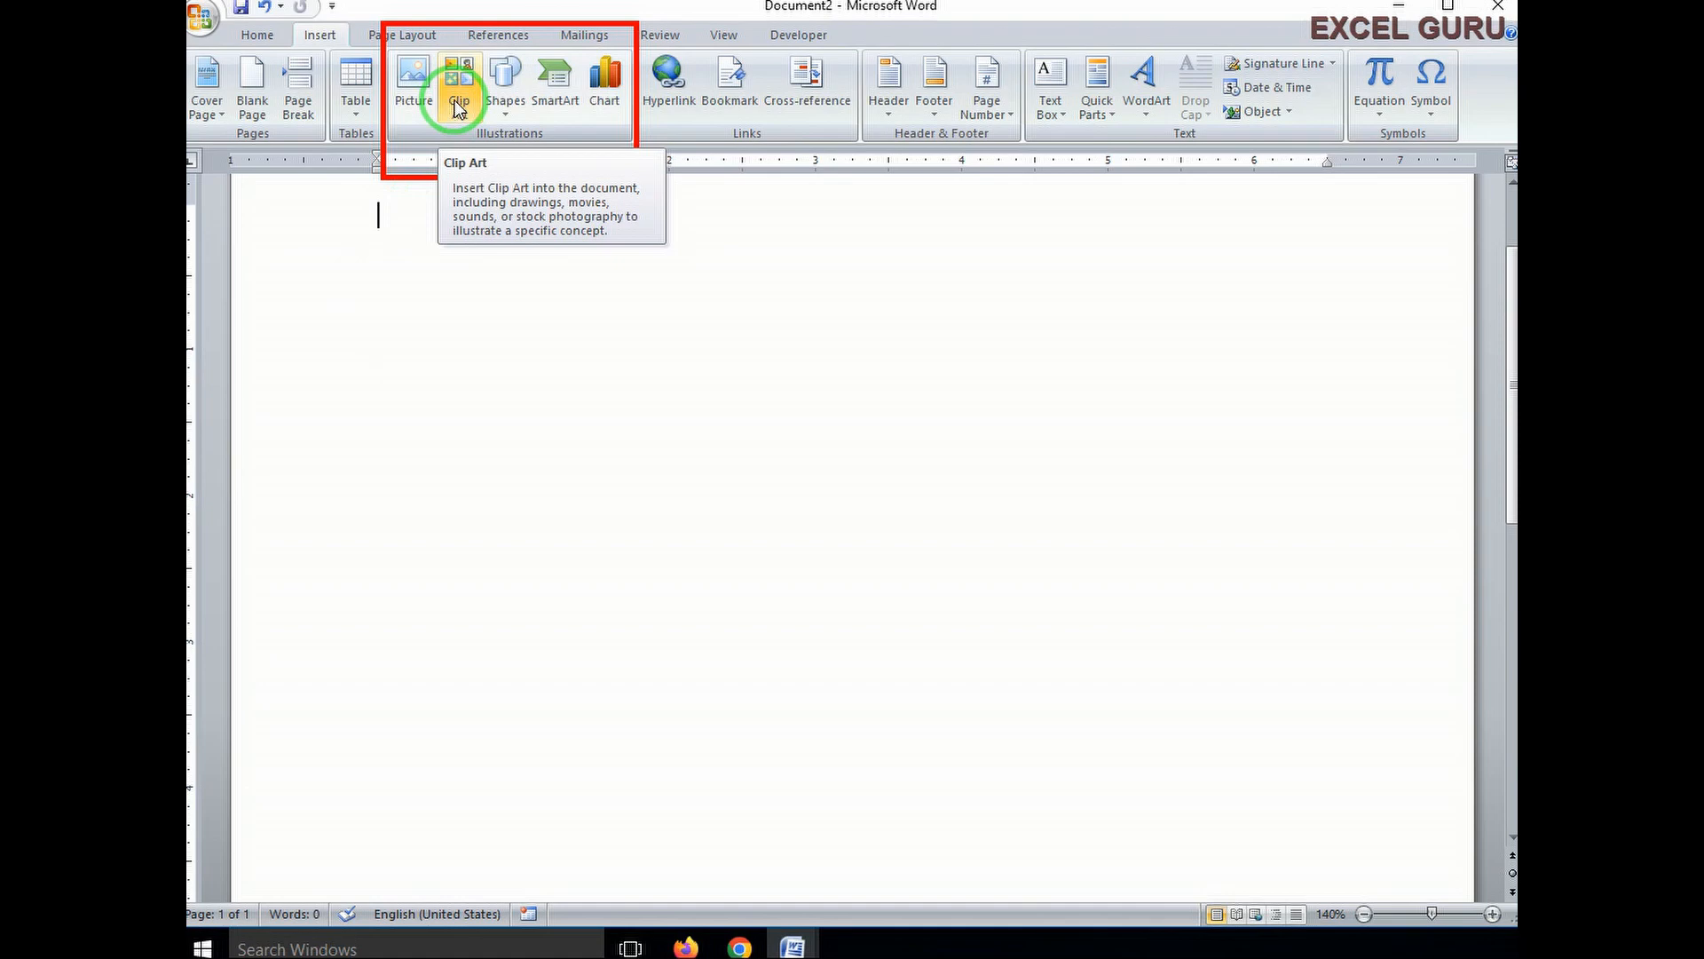
# - Draw a rectangle about 1.89 inches wide and 1.37 inches high and apply the purple double-outline shape style
pyautogui.click(512, 110)
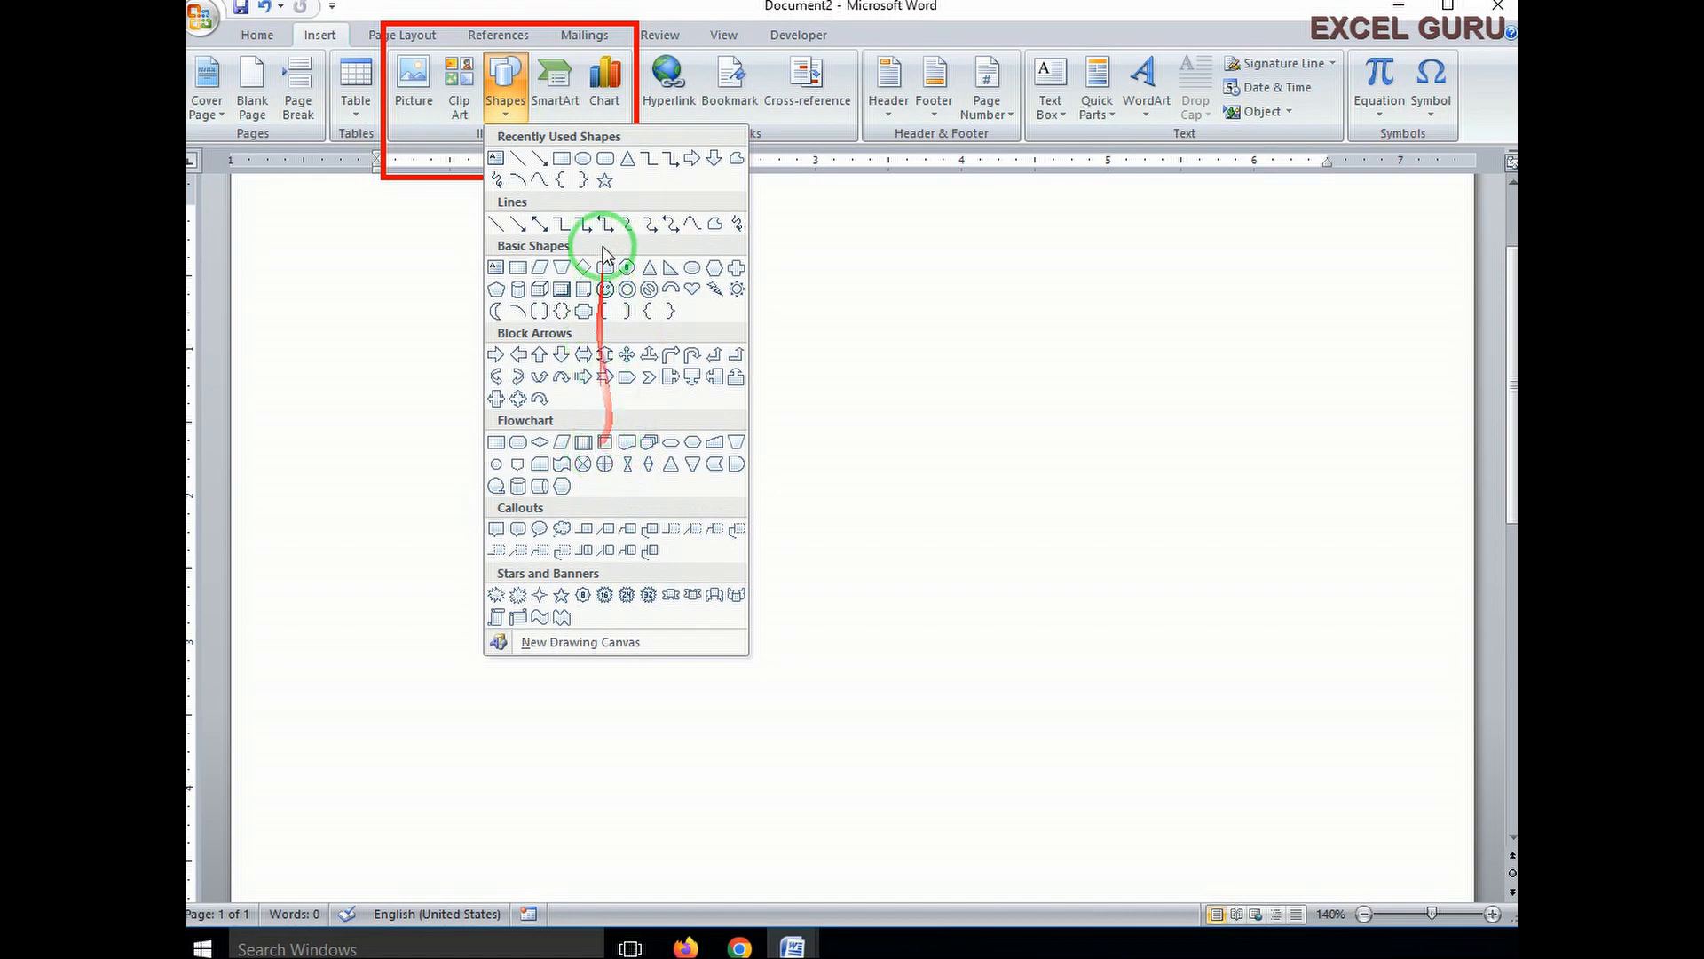
pyautogui.click(562, 160)
pyautogui.moveTo(479, 300); pyautogui.dragTo(756, 500)
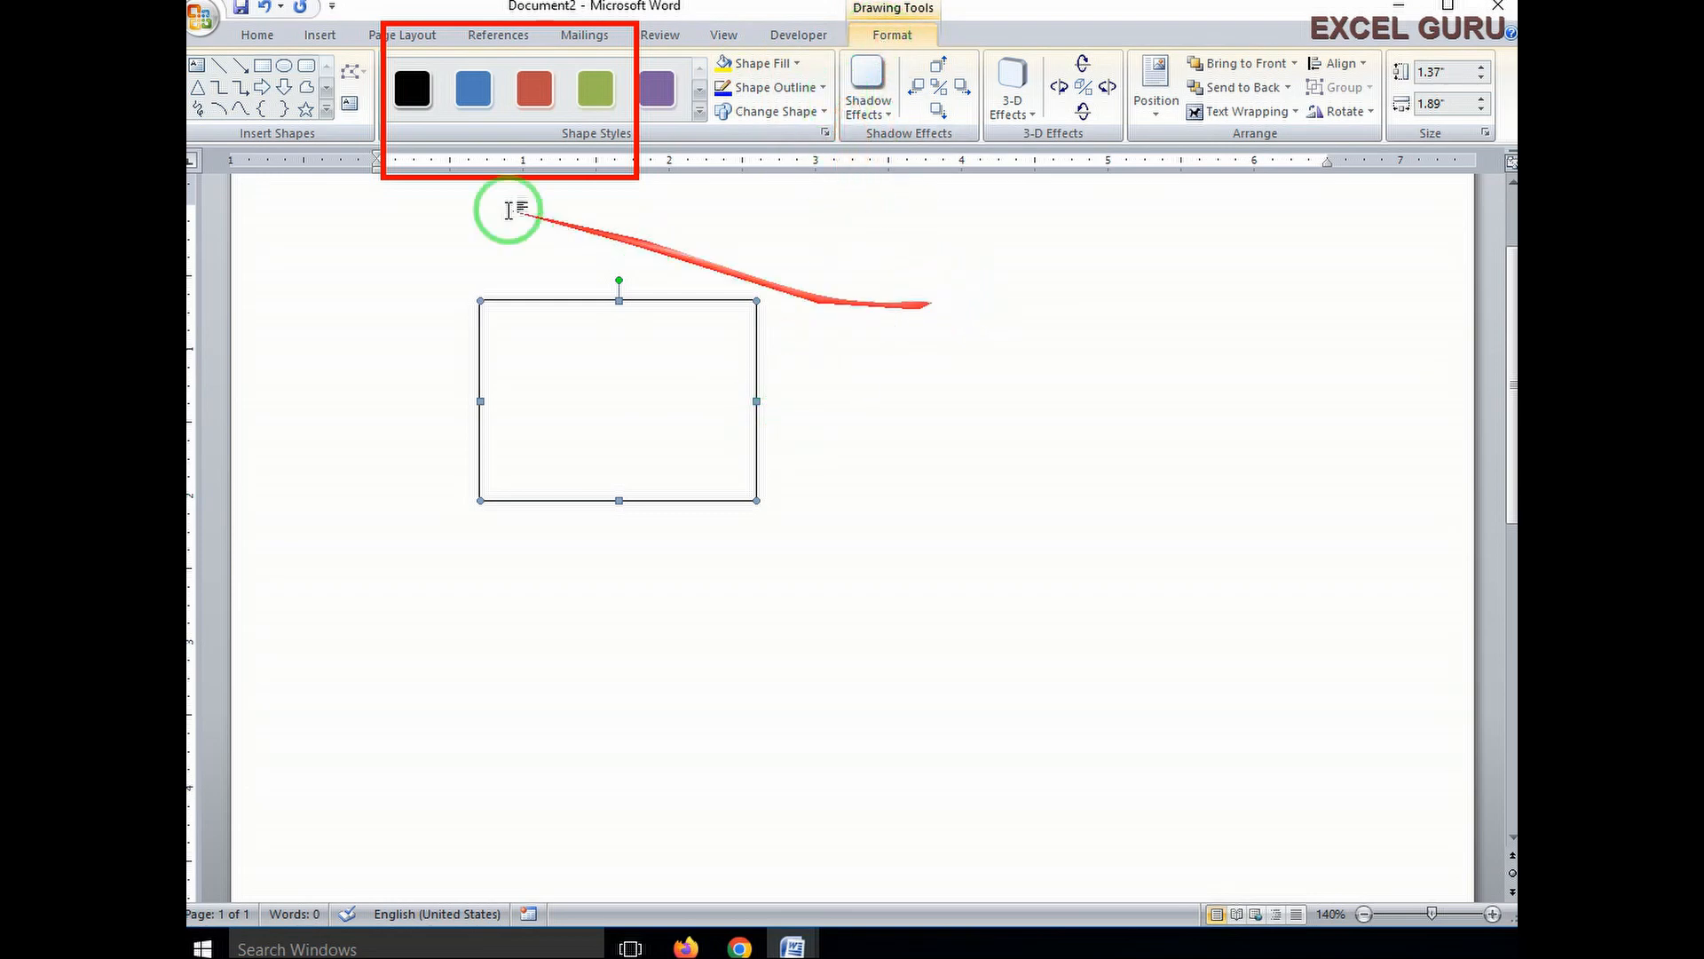
pyautogui.click(698, 111)
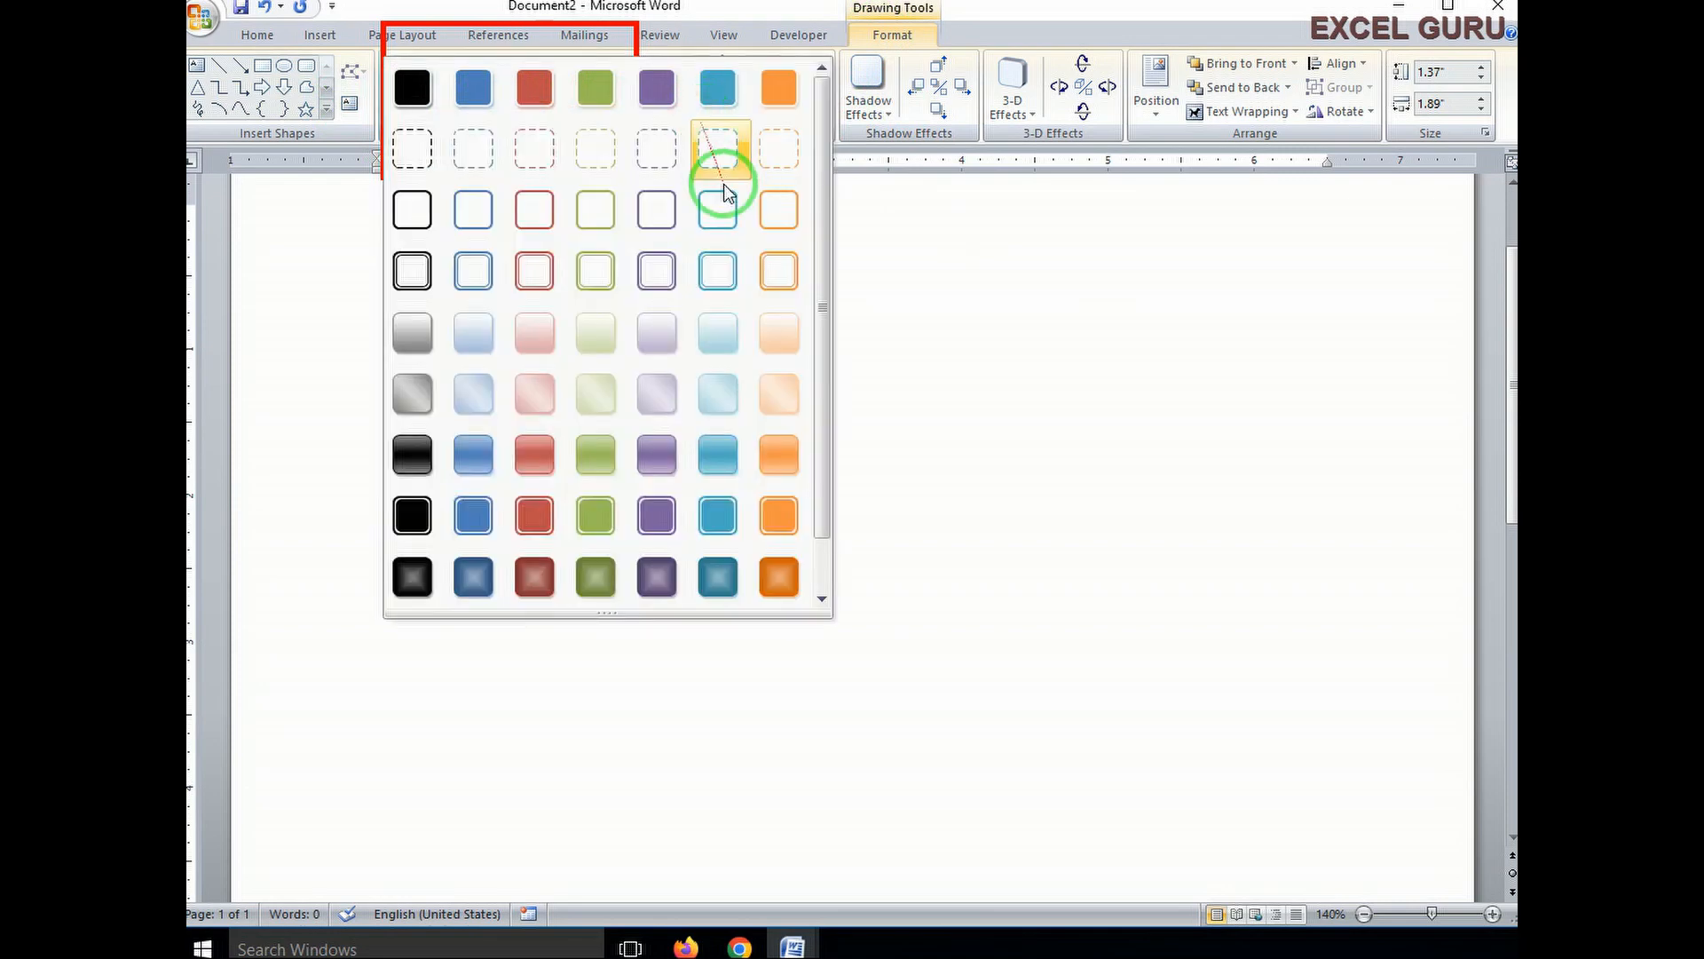
pyautogui.click(661, 270)
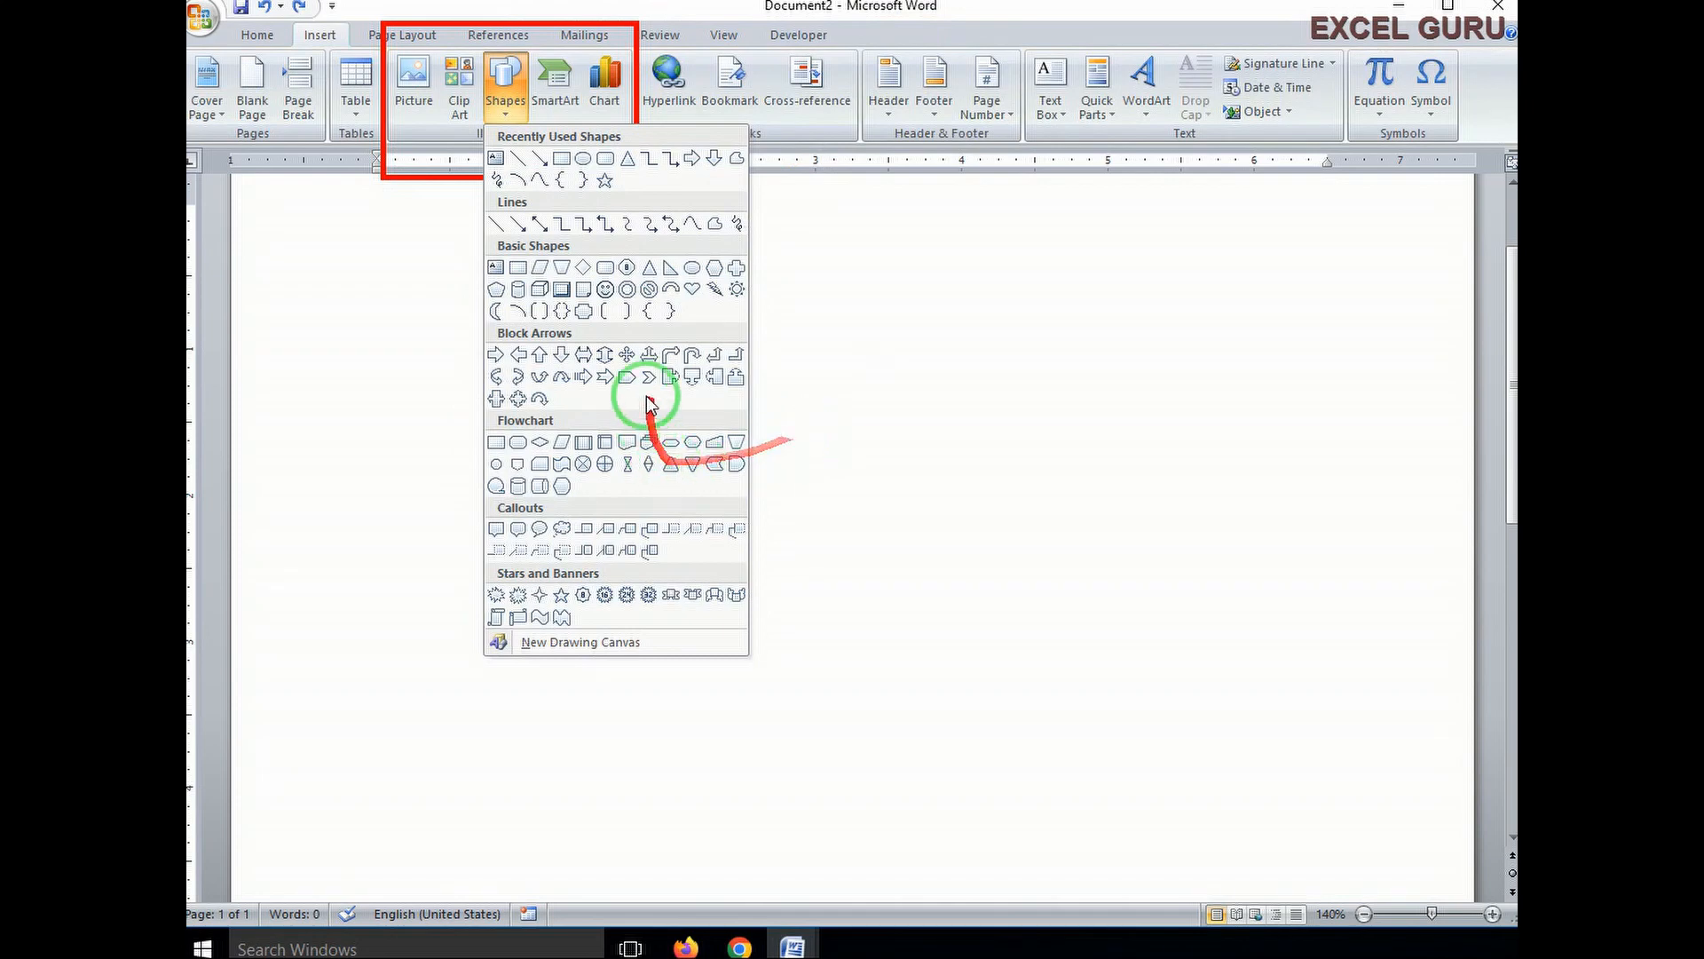
# - Draw a right-pointing block arrow about 0.4 inches wide and 0.19 inches high and apply the red gradient shape style
pyautogui.click(693, 159)
pyautogui.moveTo(503, 352); pyautogui.dragTo(565, 379)
pyautogui.click(541, 429)
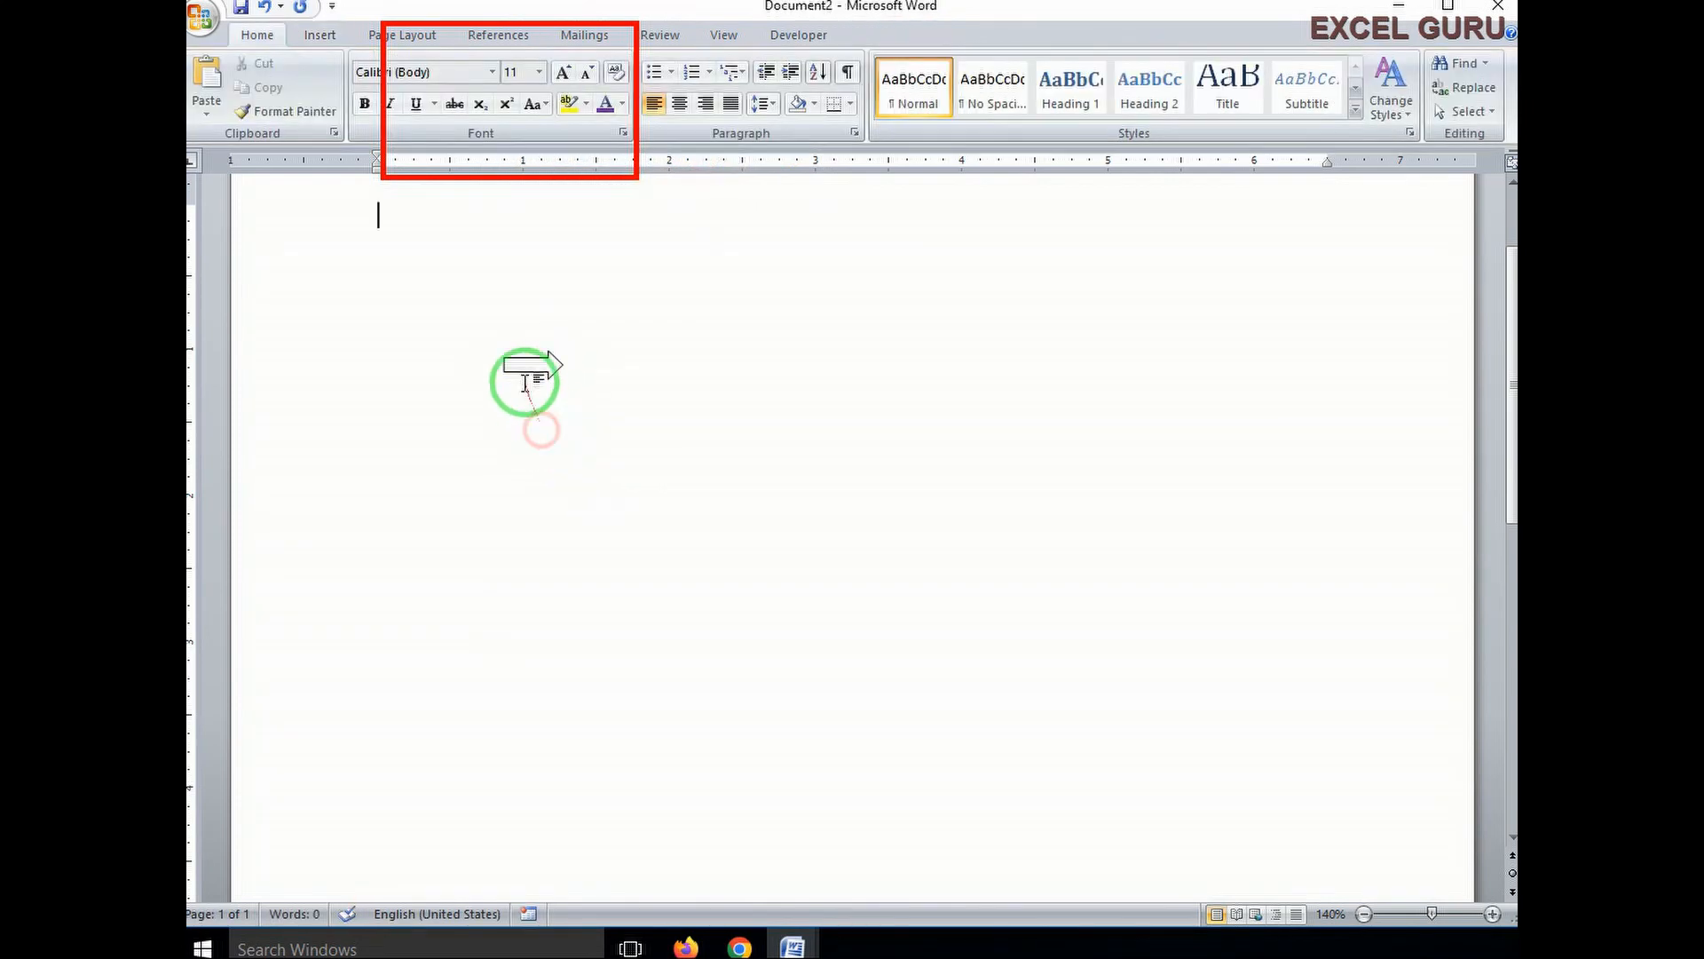
pyautogui.click(532, 364)
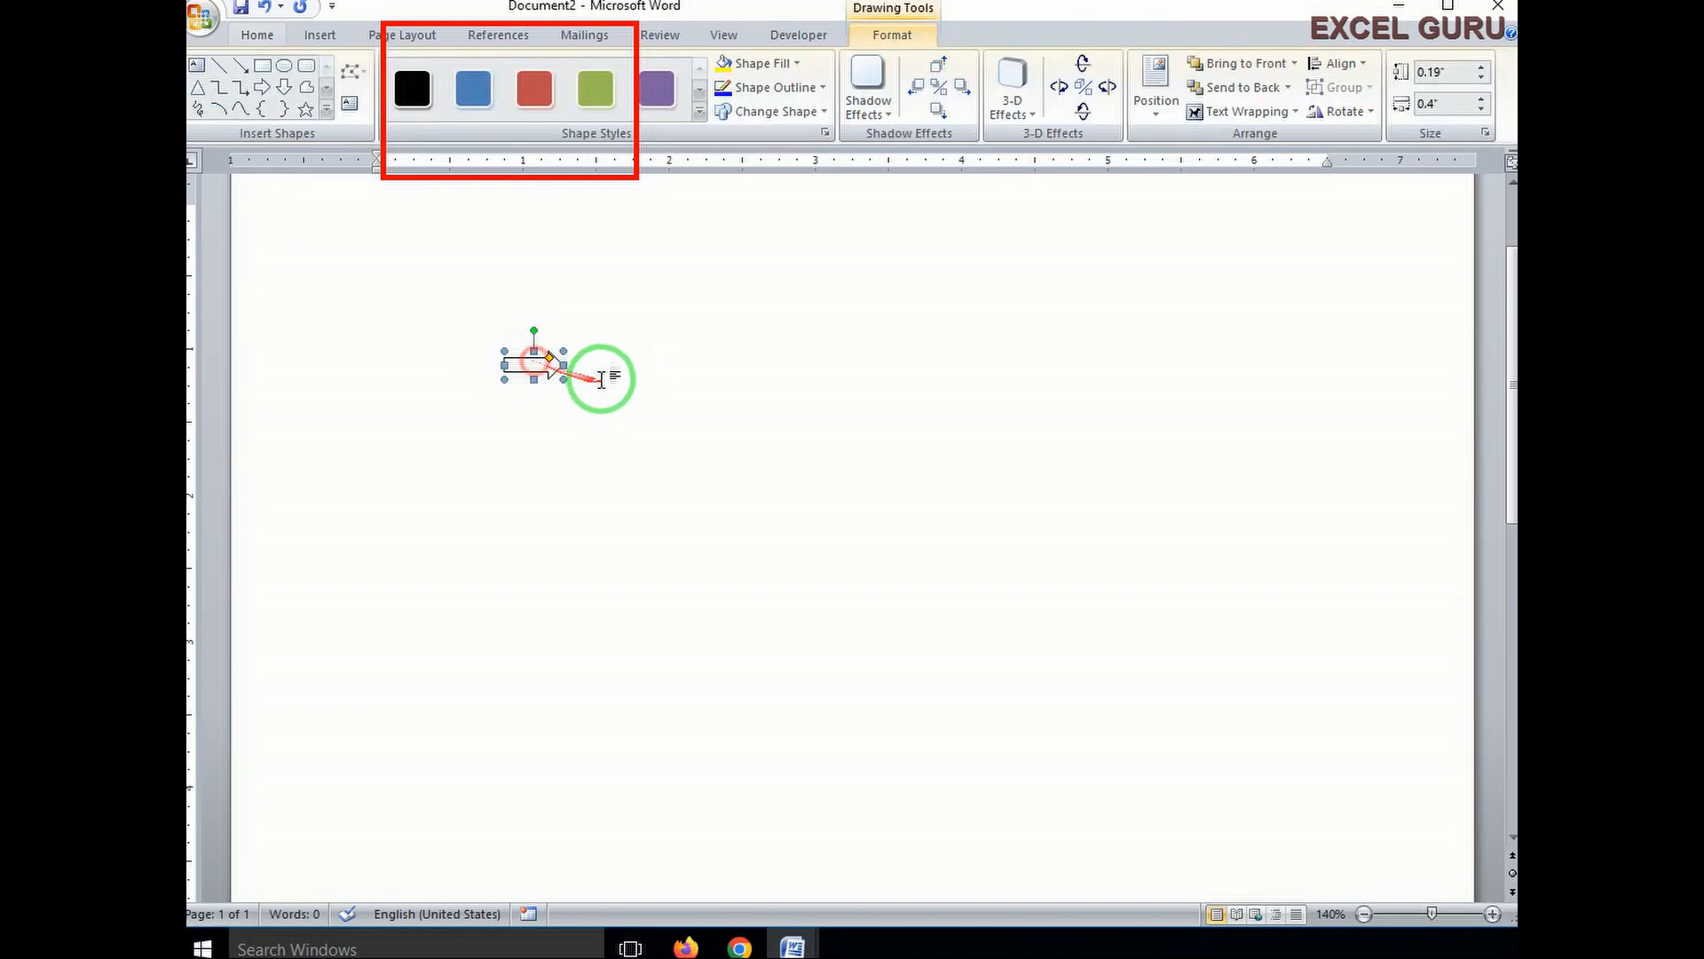
pyautogui.click(699, 112)
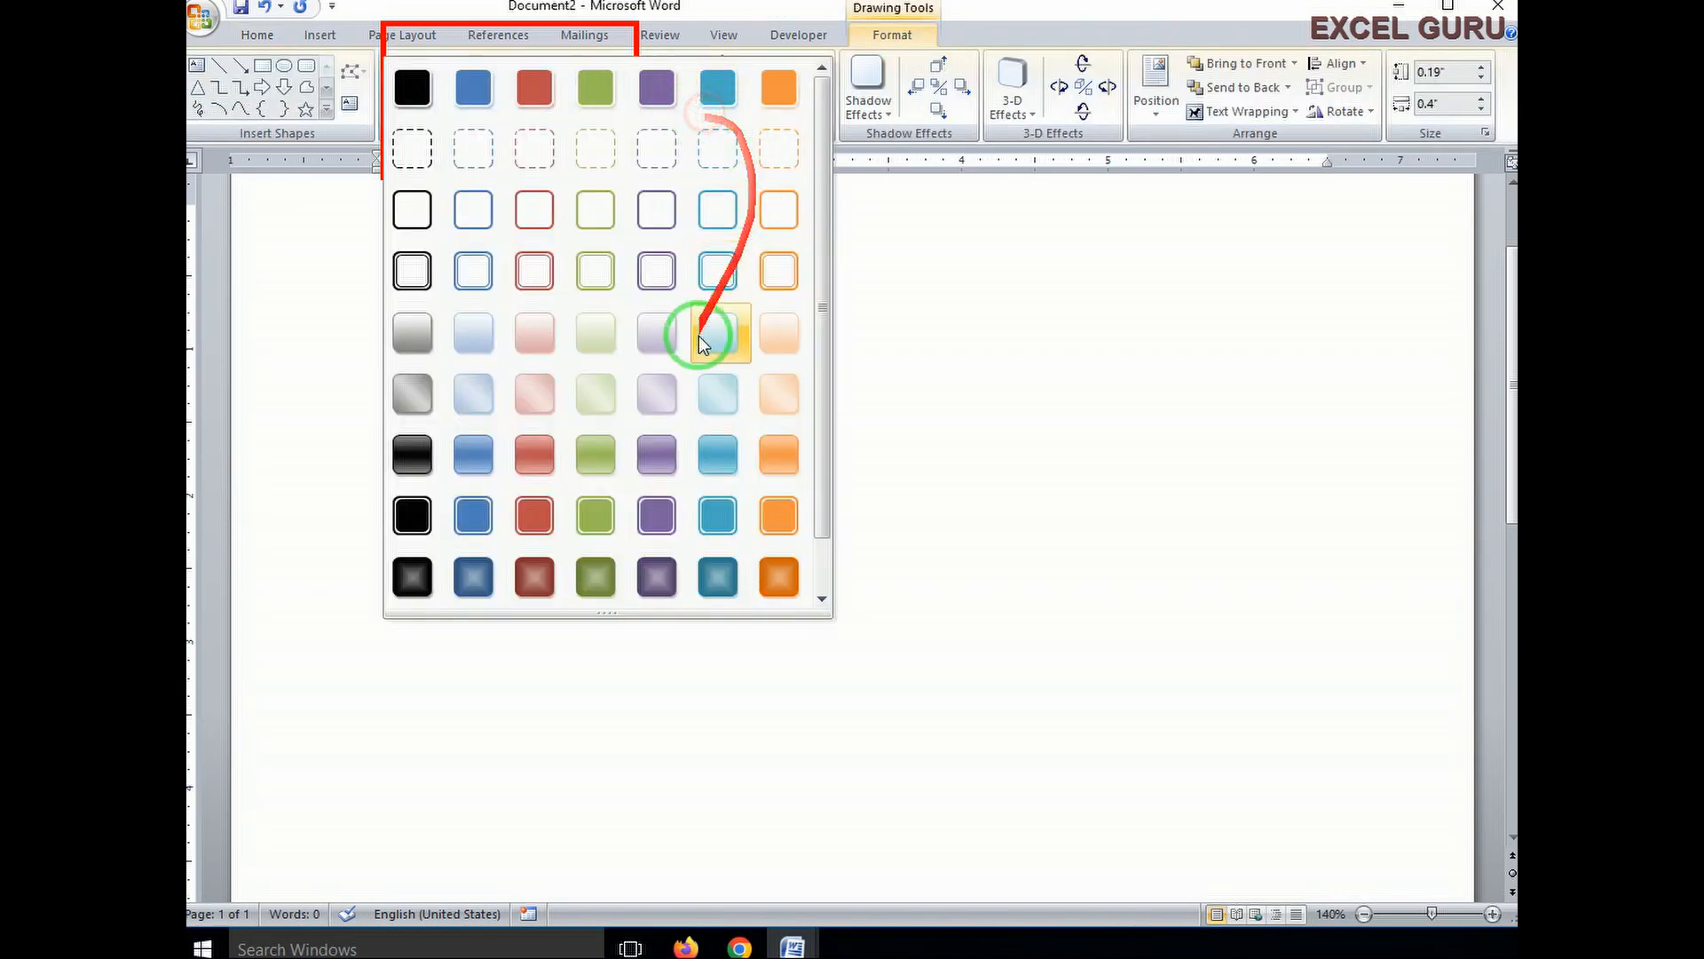
pyautogui.click(544, 449)
pyautogui.click(694, 417)
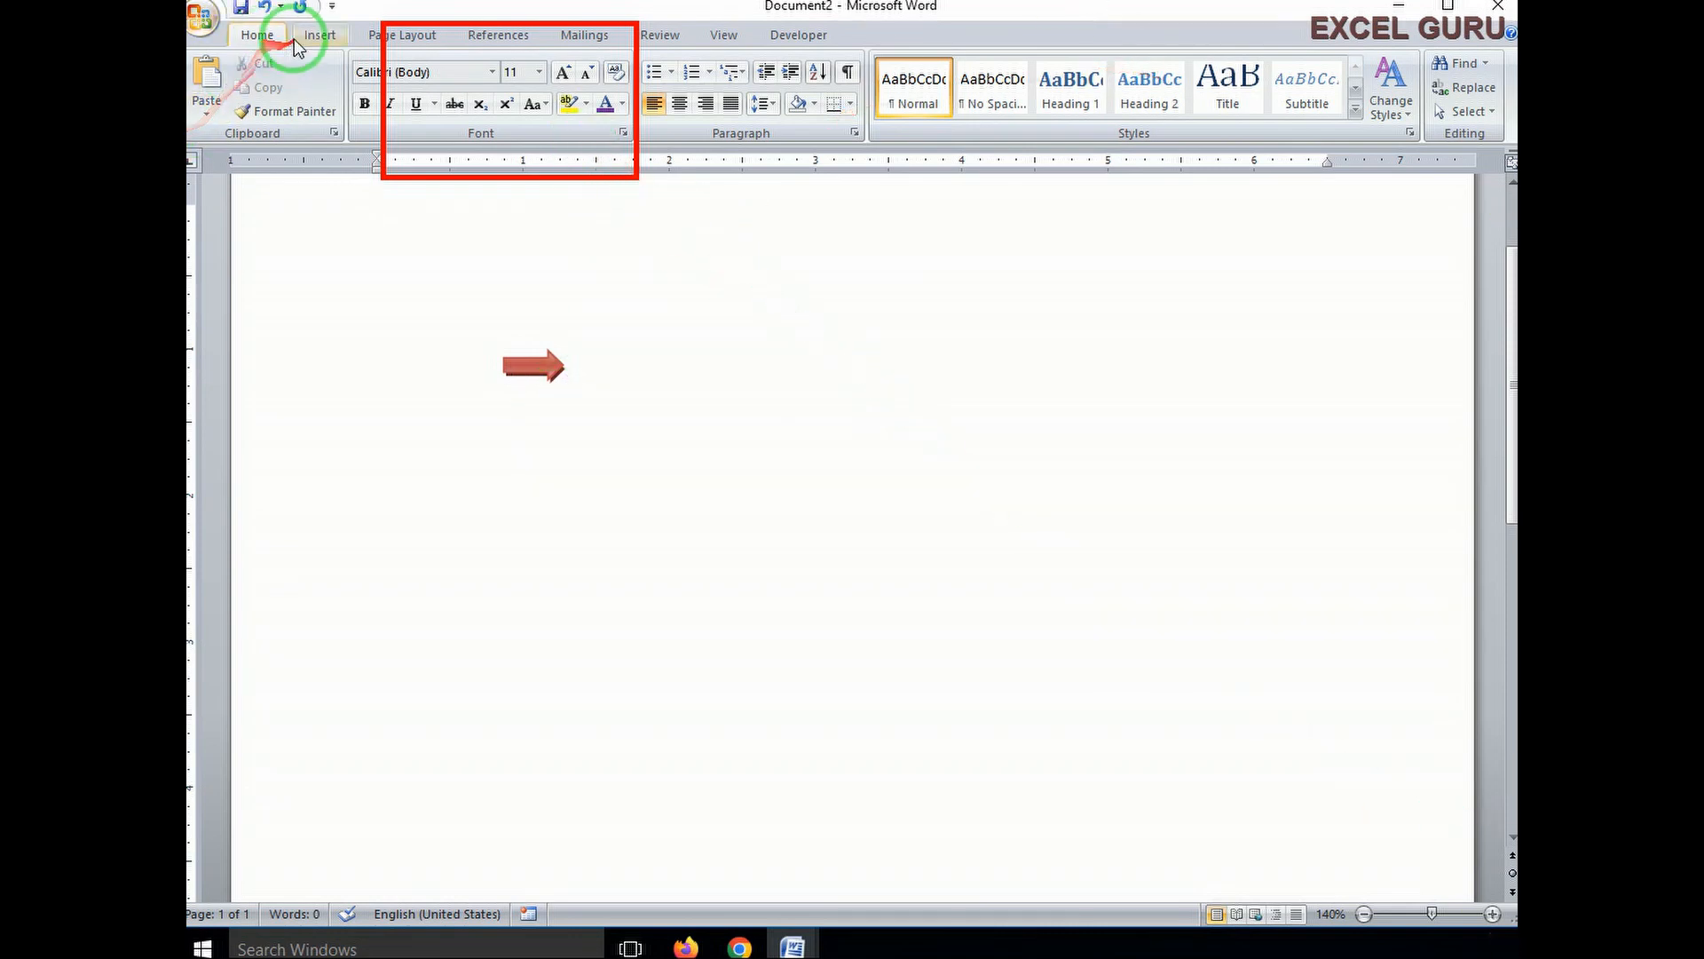
pyautogui.click(318, 36)
pyautogui.click(503, 108)
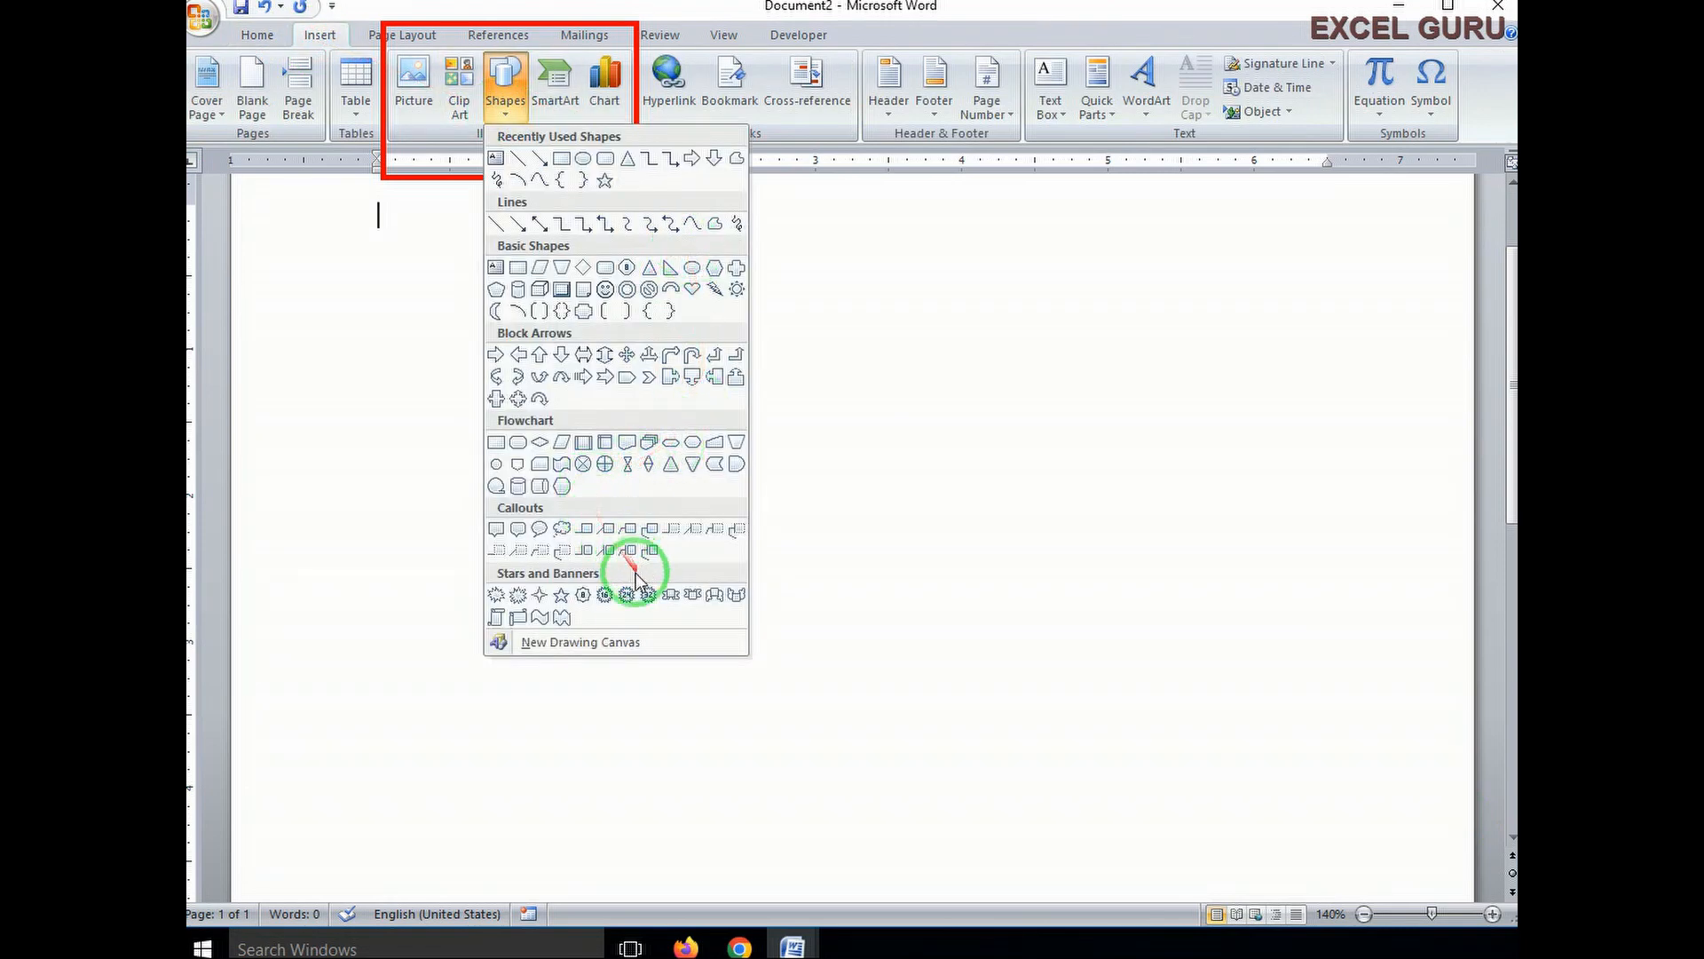
pyautogui.click(722, 600)
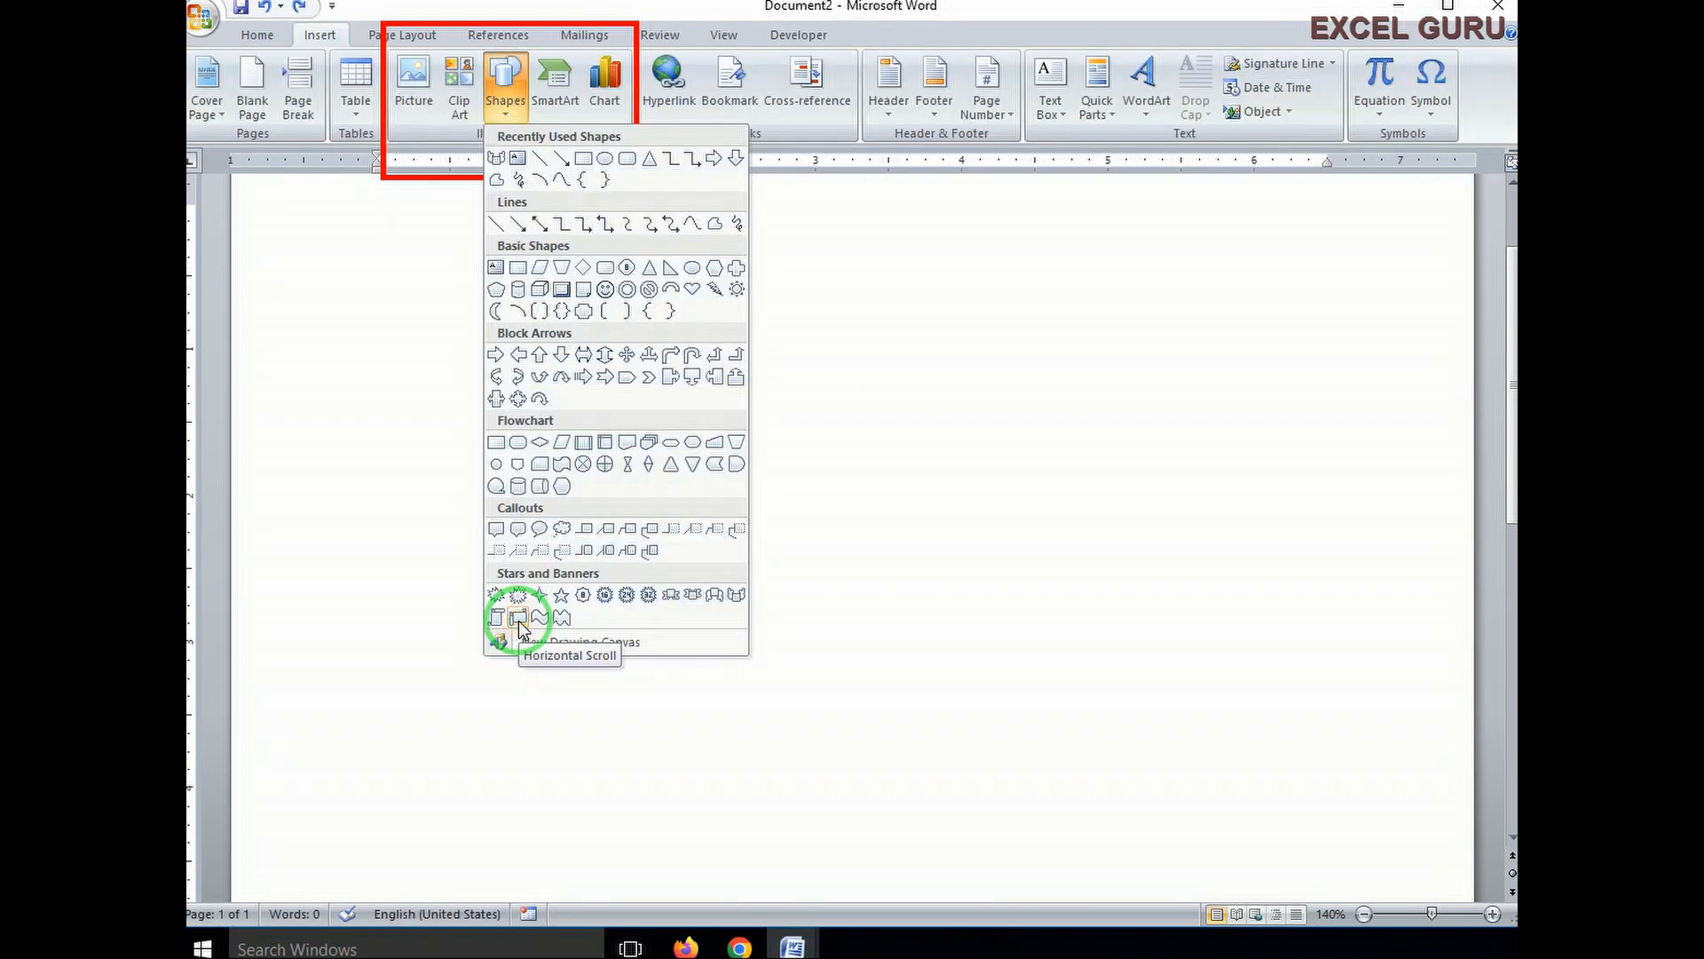
# - Draw a Horizontal Scroll about 3.23 inches wide and 2.08 inches high and give it a thick orange outline style
pyautogui.click(526, 620)
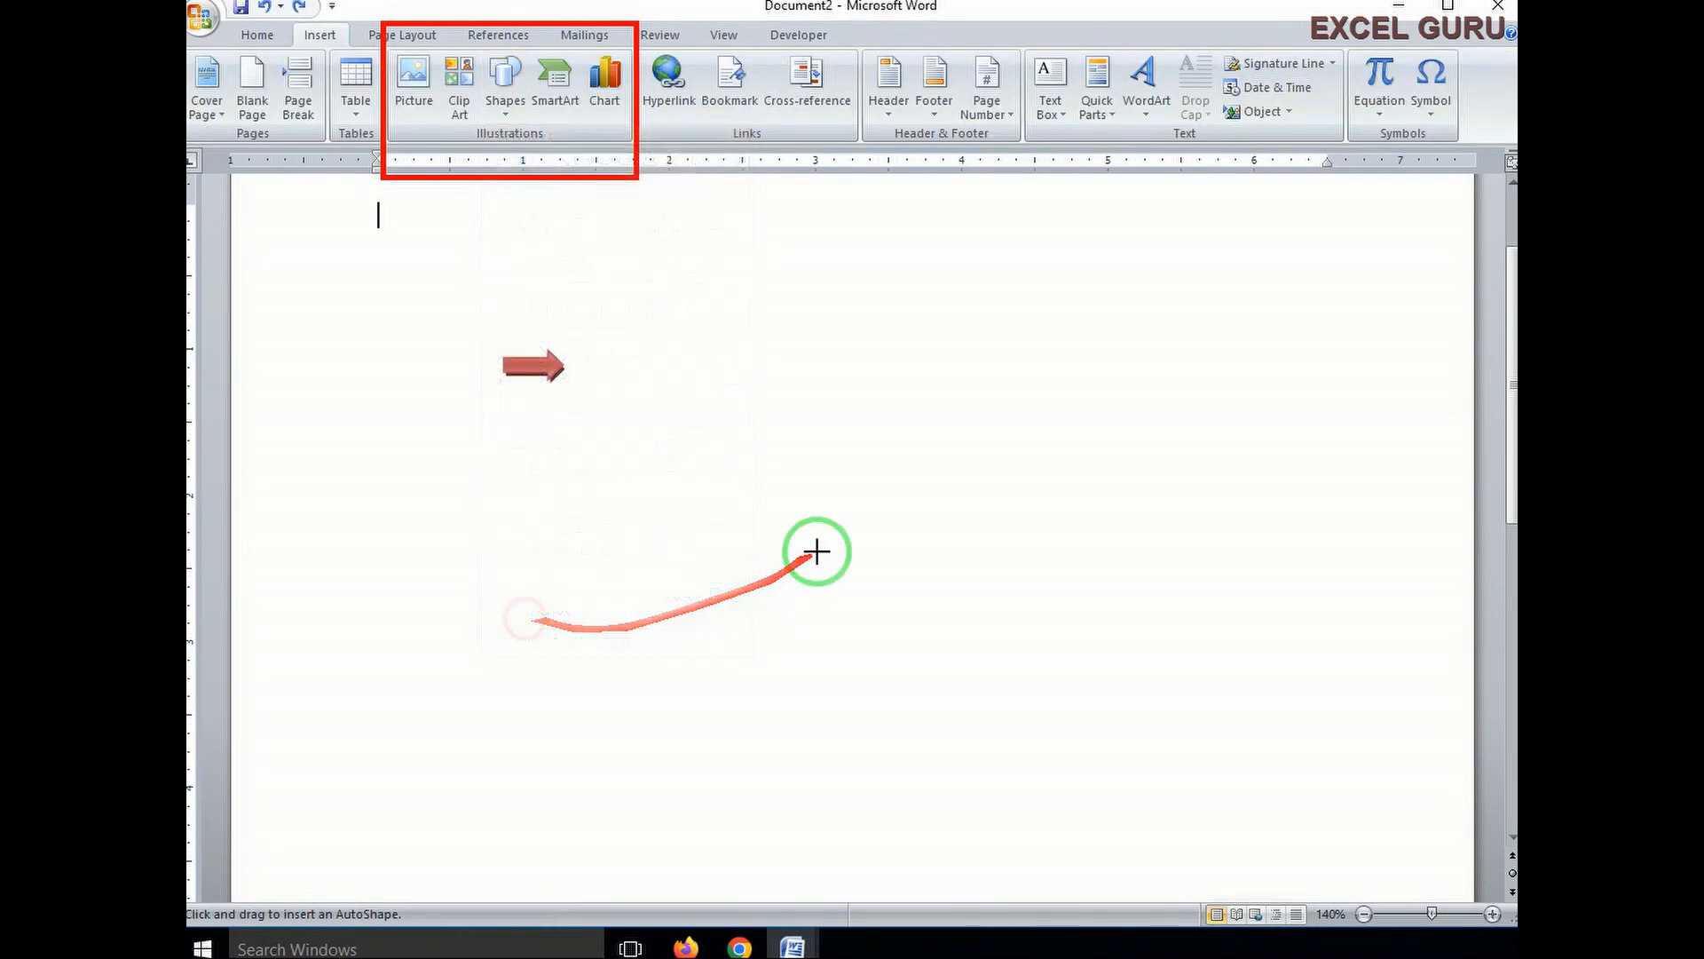
pyautogui.moveTo(781, 388)
pyautogui.mouseDown()
pyautogui.moveTo(1095, 693)
pyautogui.moveTo(1246, 683)
pyautogui.mouseUp()
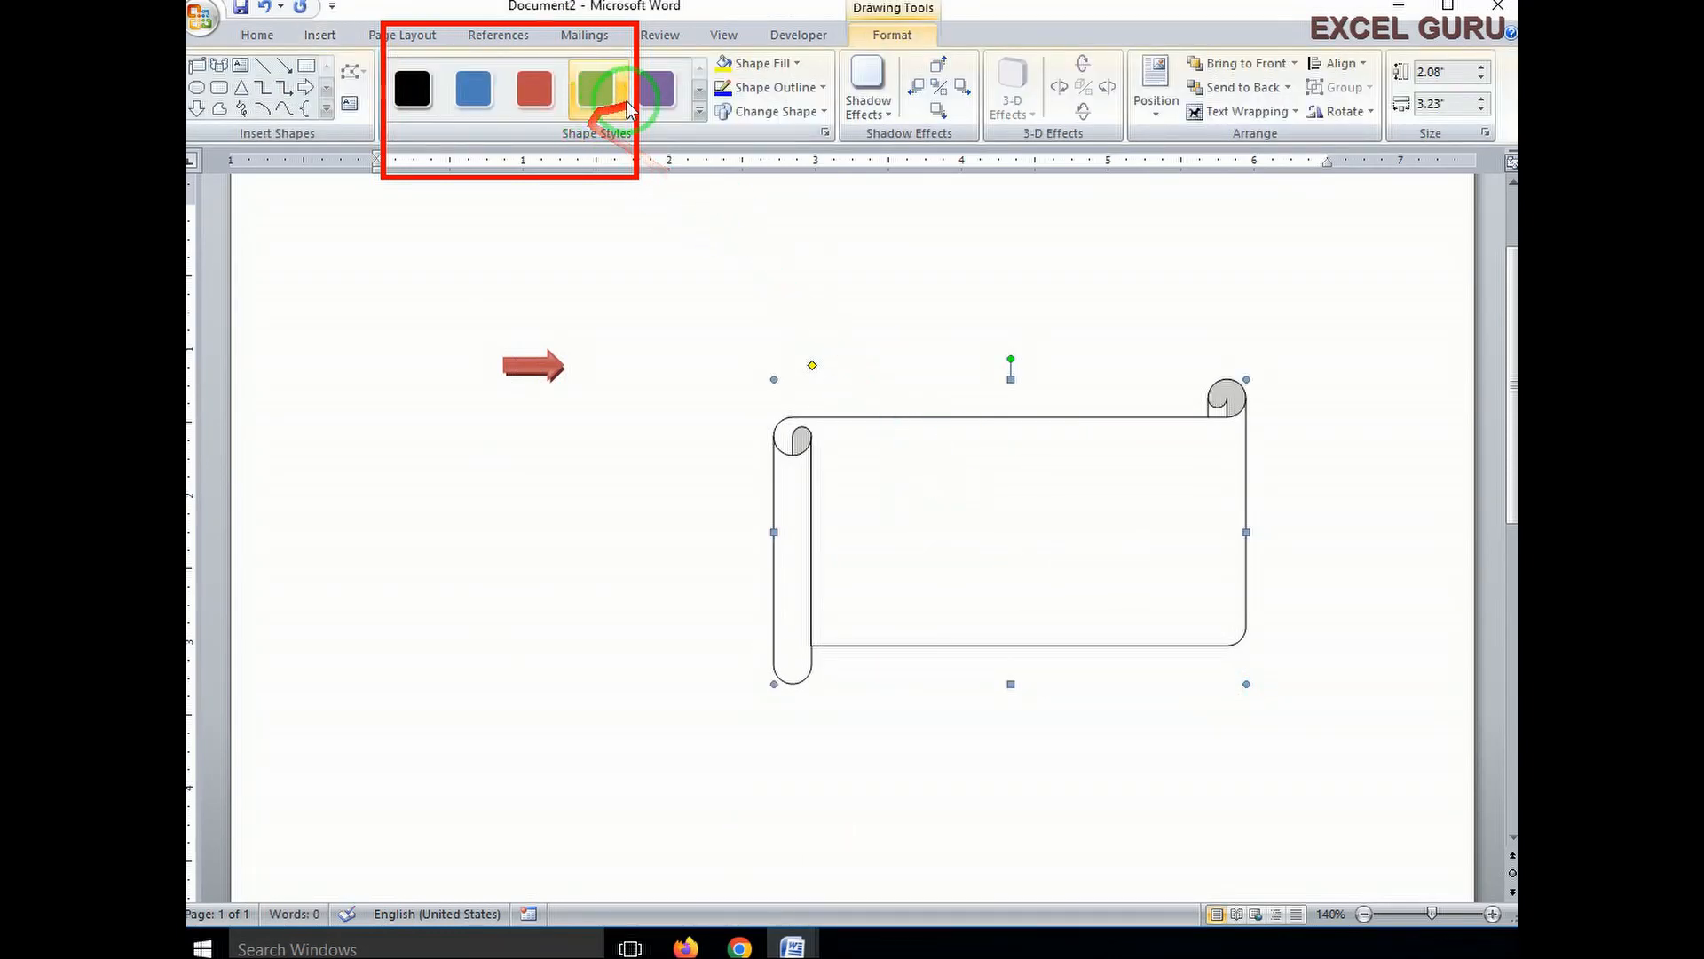
pyautogui.click(700, 114)
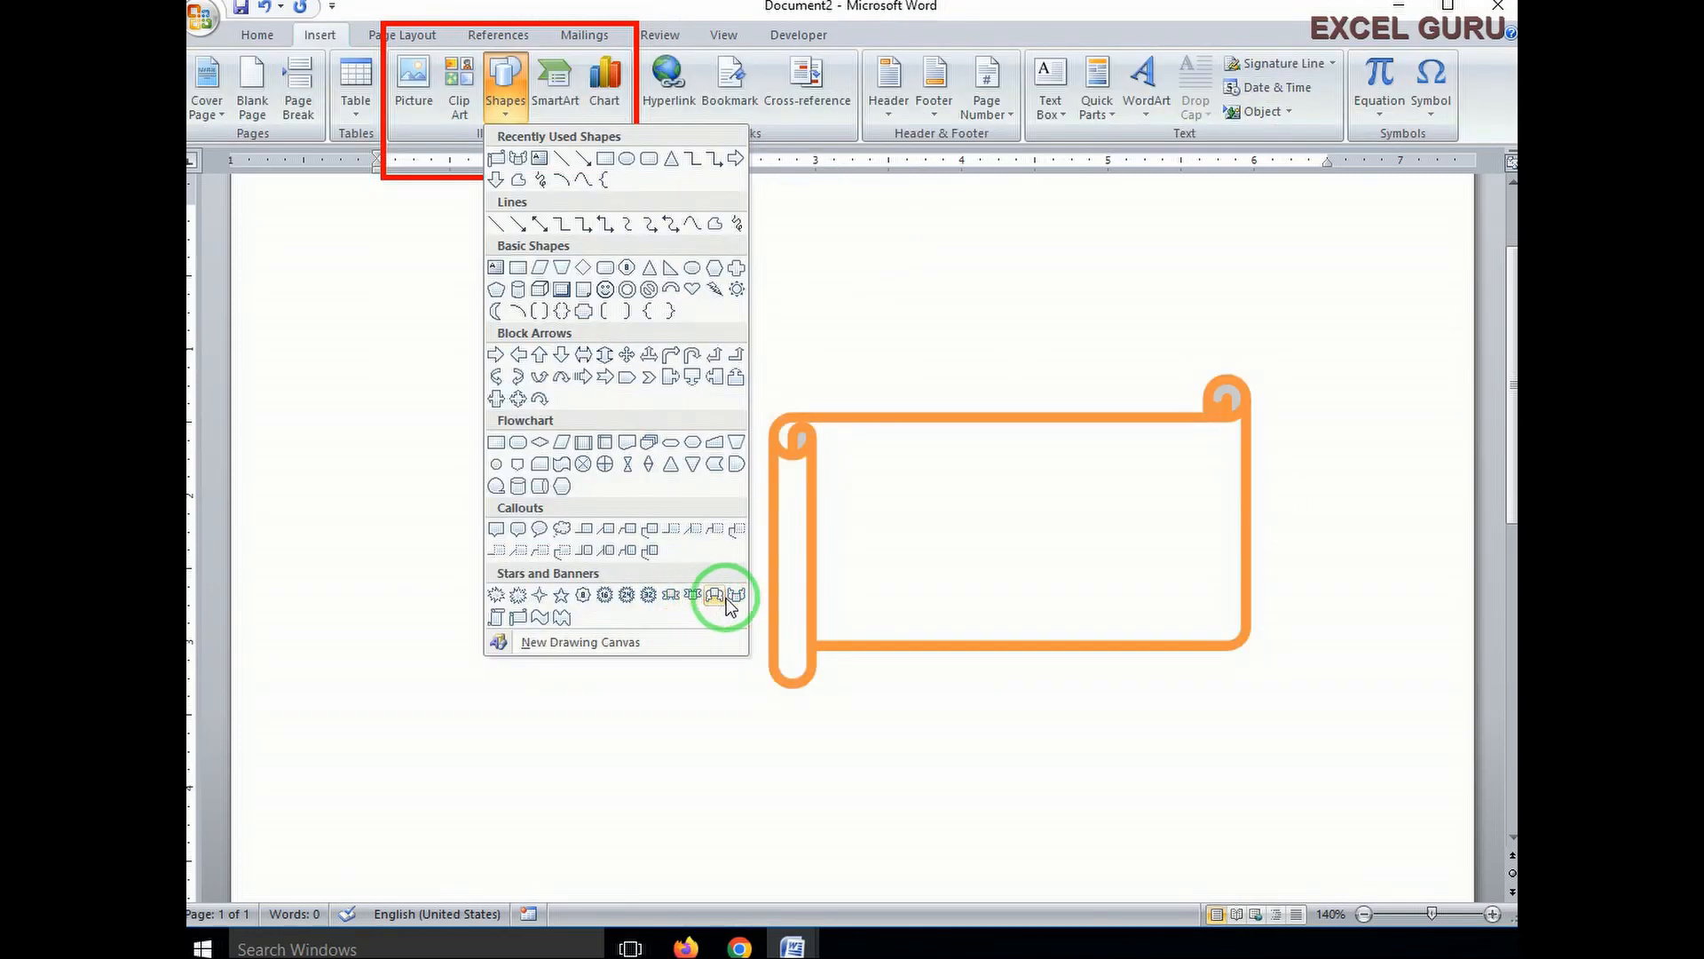
# - Draw a curved ribbon banner below the red arrow, beside the orange scroll
pyautogui.click(723, 595)
pyautogui.moveTo(351, 544); pyautogui.dragTo(758, 754)
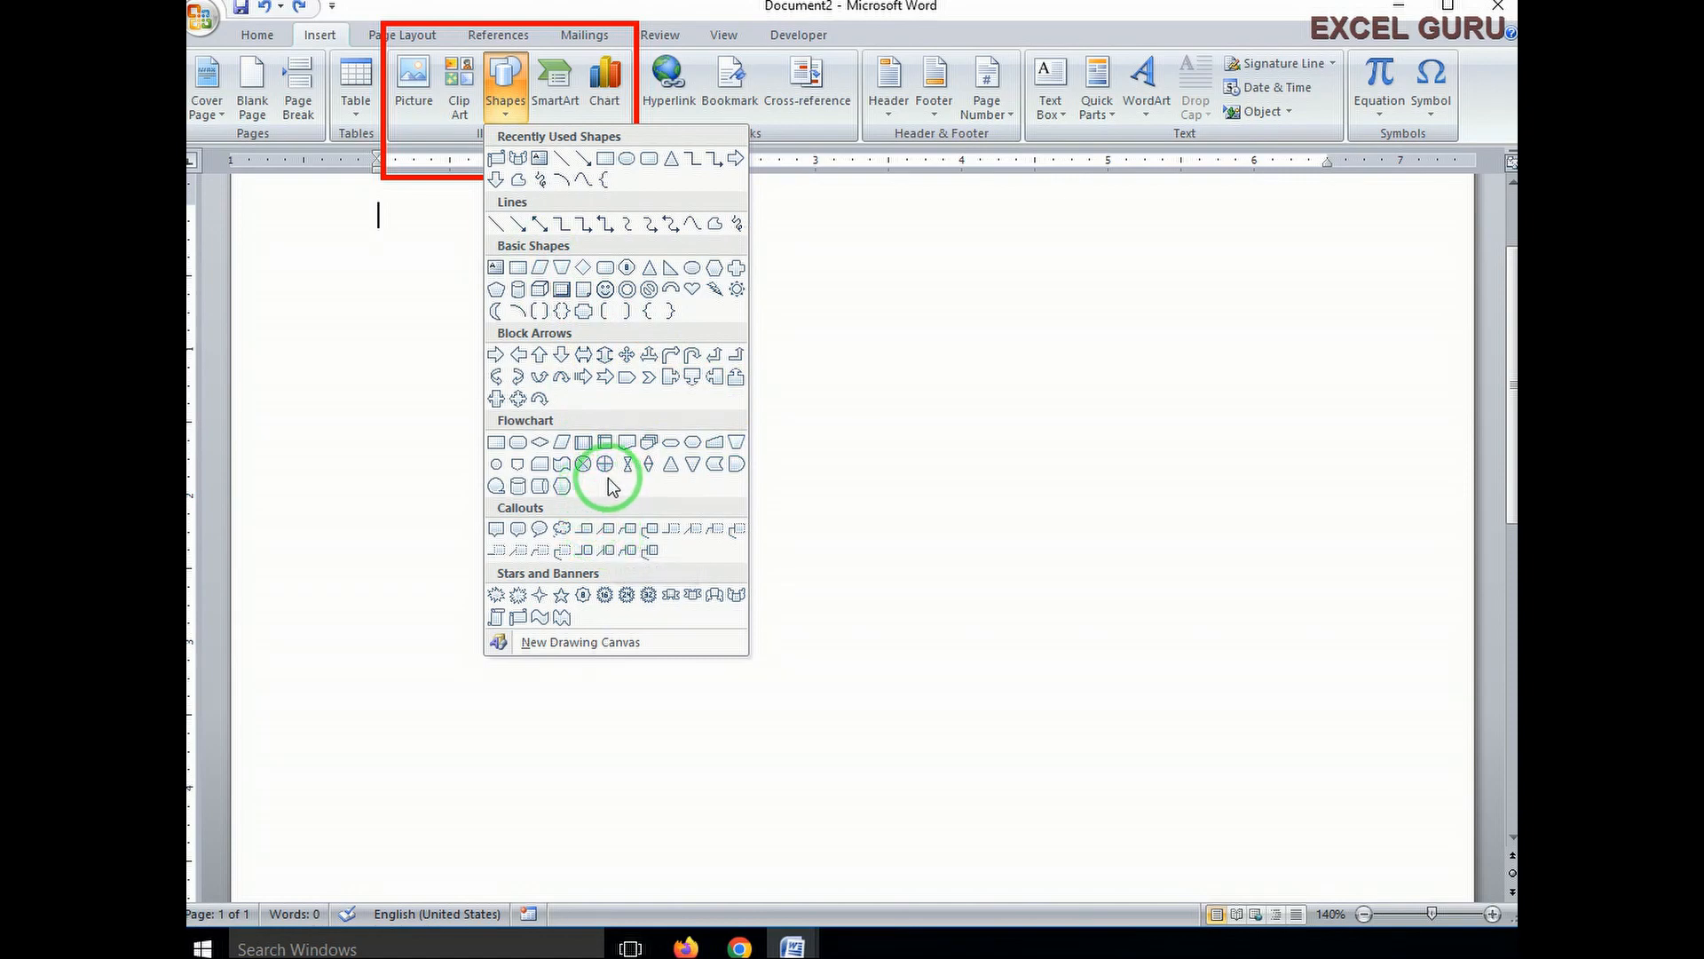
pyautogui.click(637, 225)
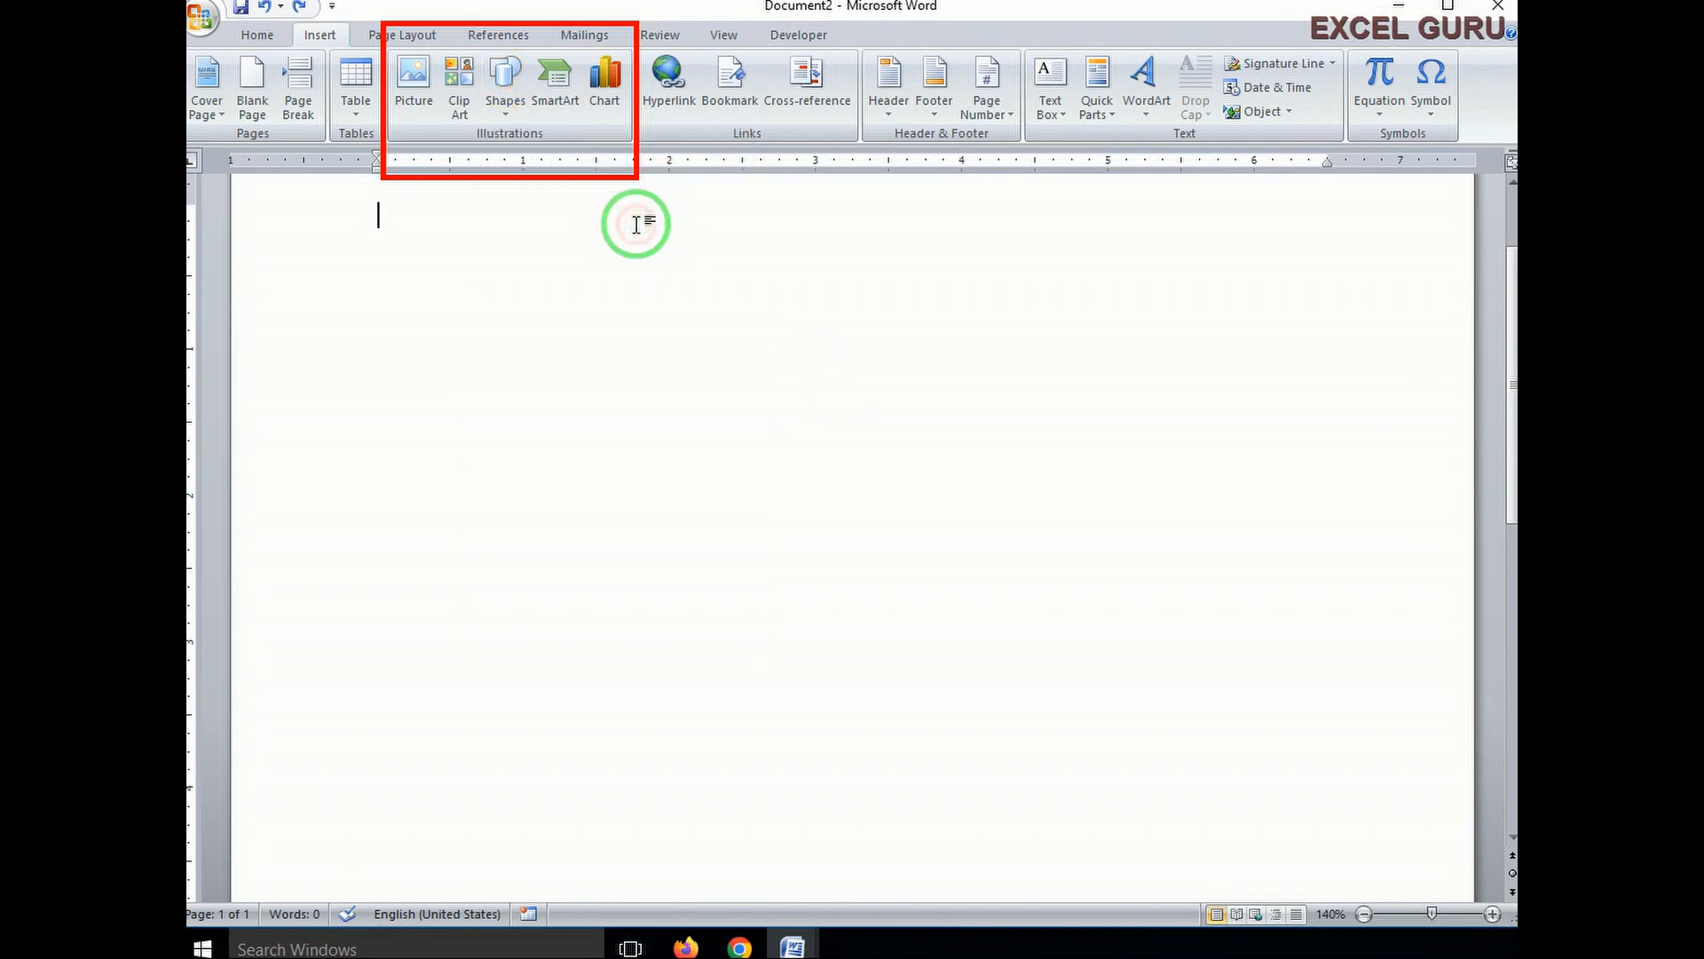
# - Browse the Process, Cycle, Hierarchy, Matrix, Pyramid and Relationship layouts available for a SmartArt graphic
pyautogui.click(558, 105)
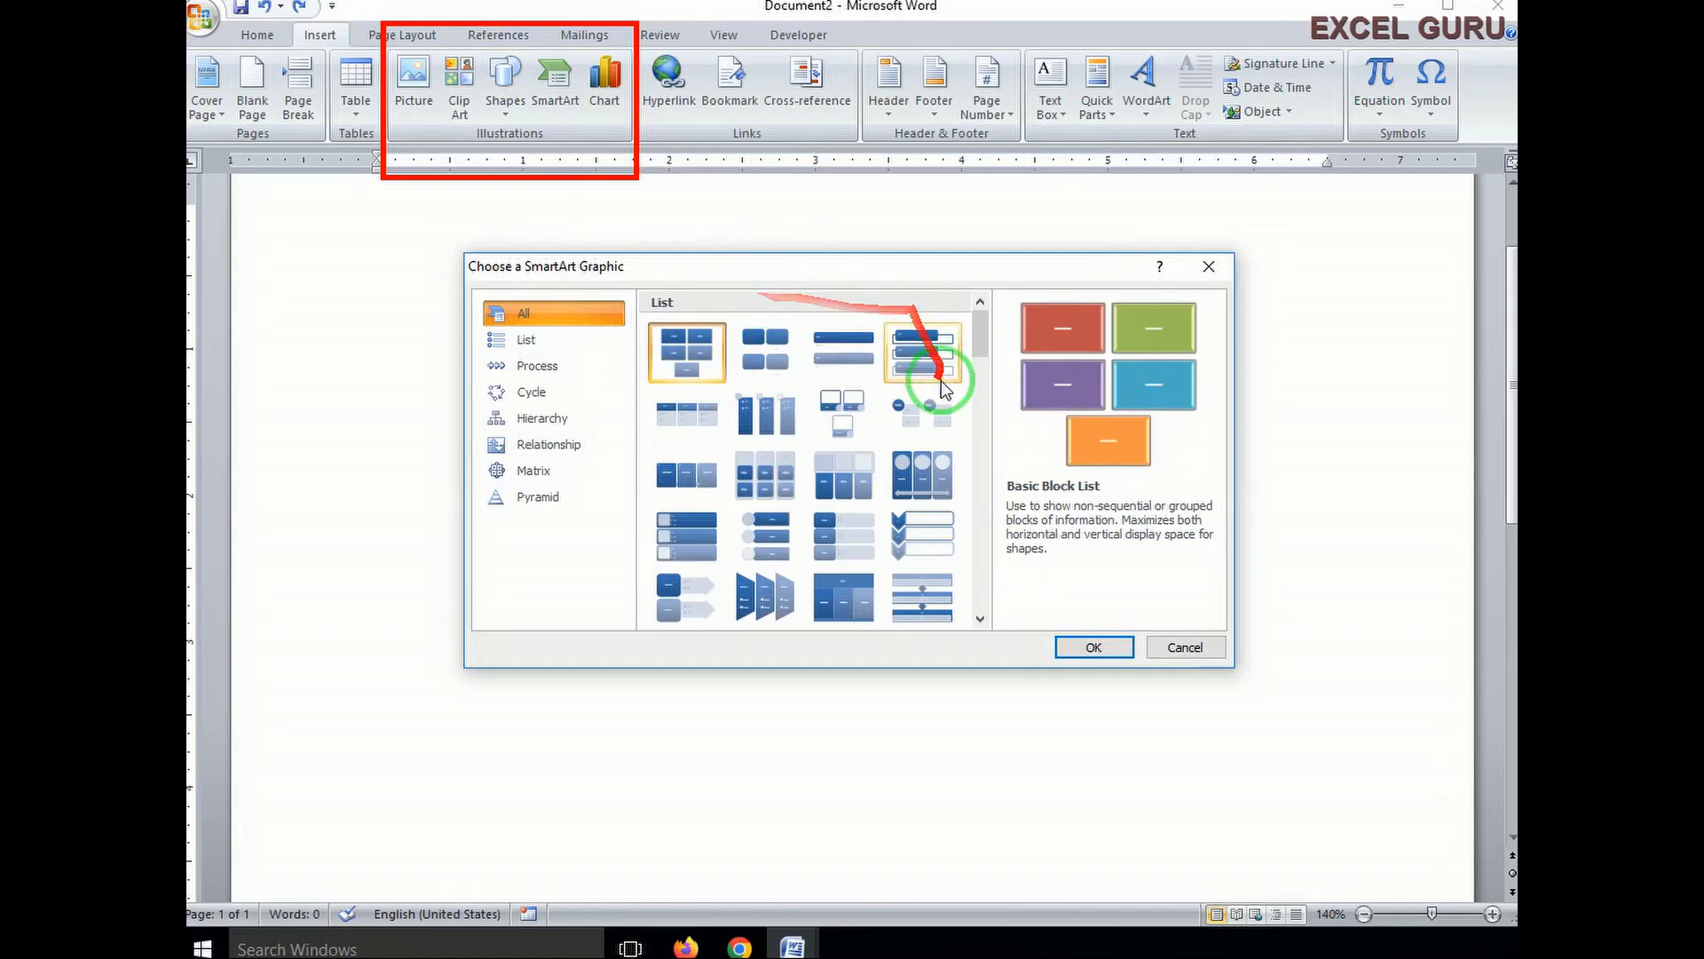
pyautogui.moveTo(848, 271); pyautogui.dragTo(891, 264)
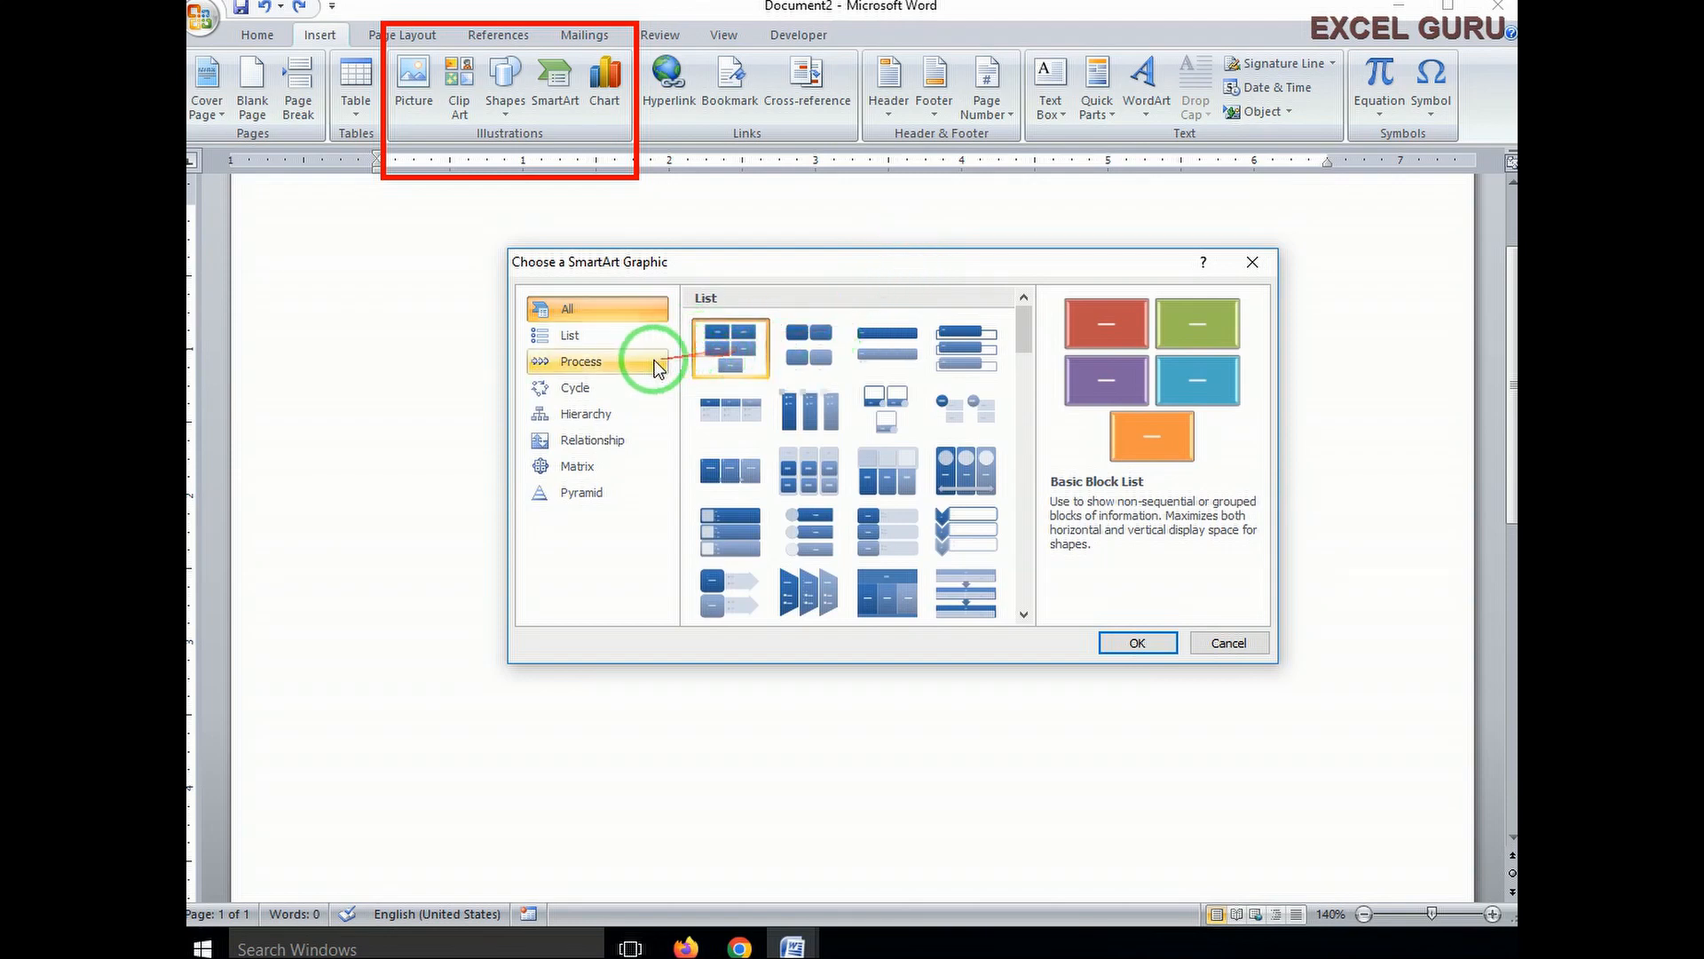
pyautogui.click(579, 369)
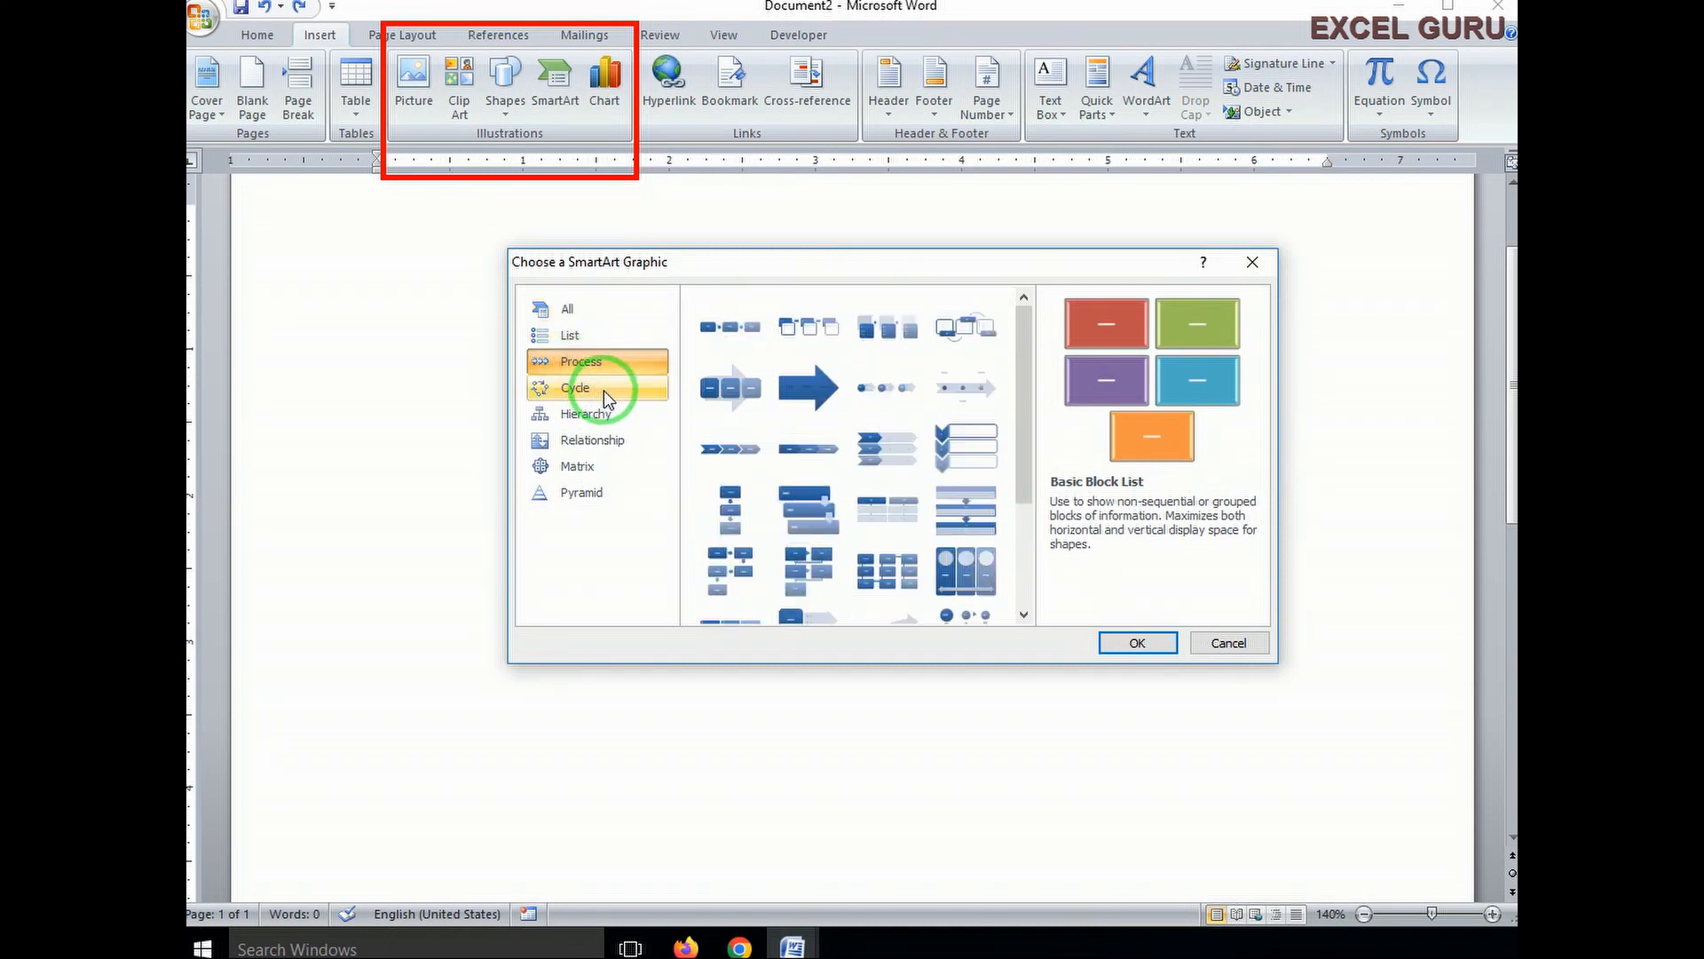
pyautogui.click(577, 389)
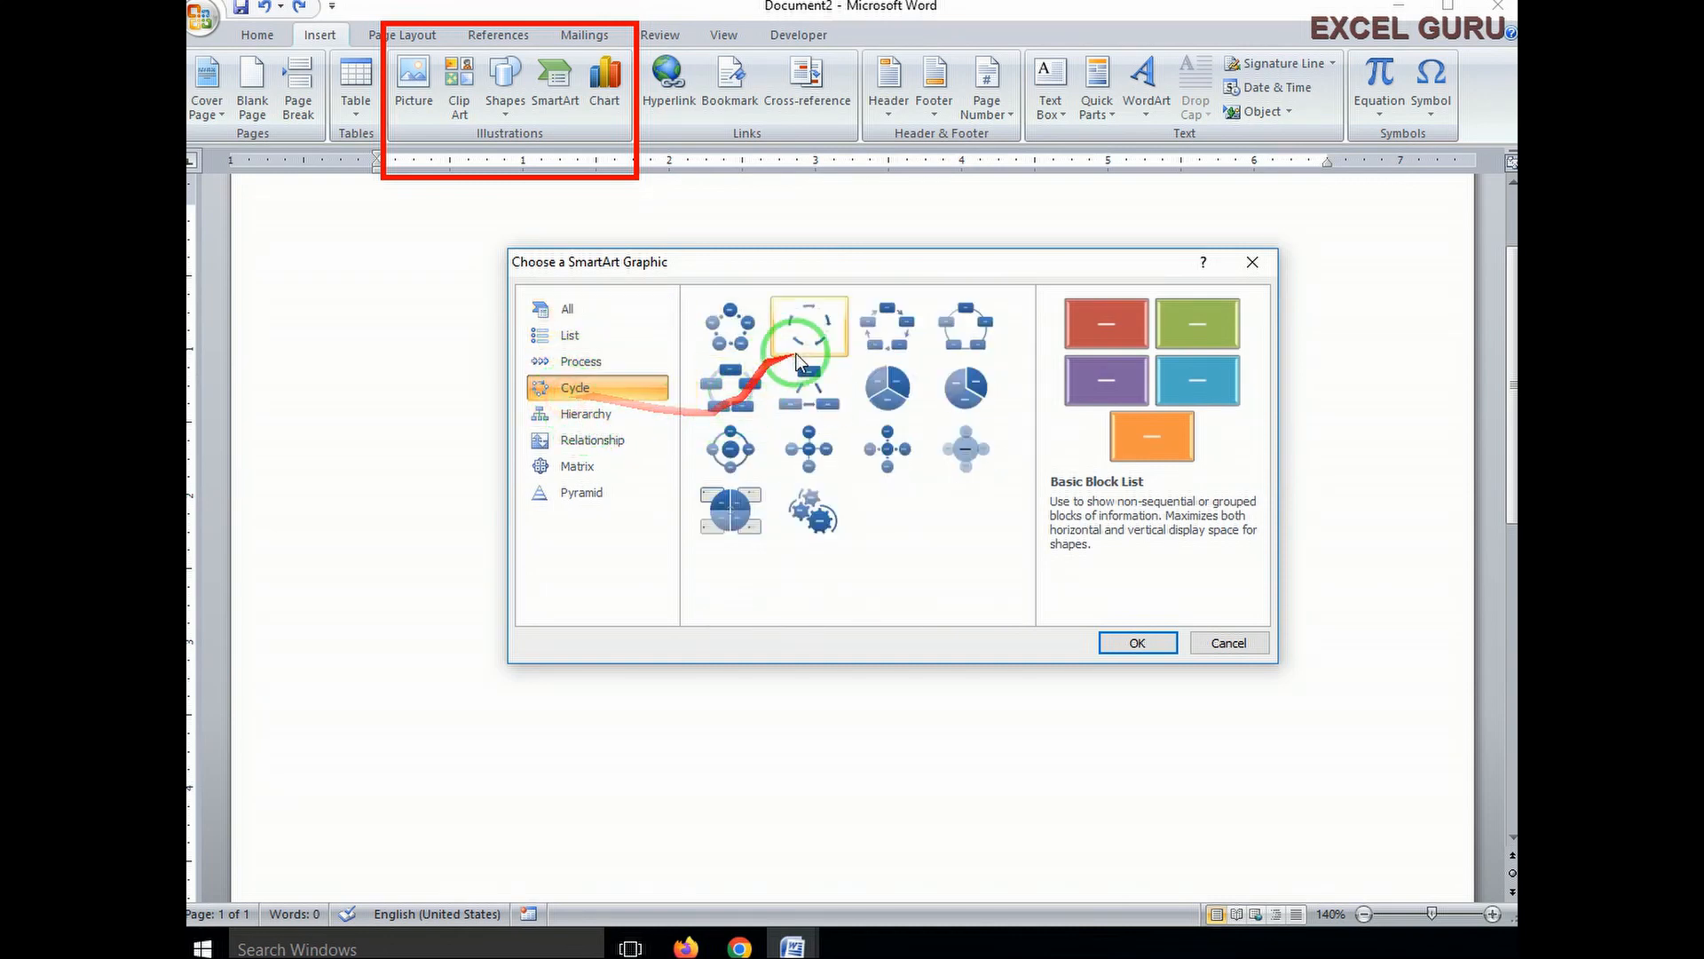
pyautogui.click(589, 414)
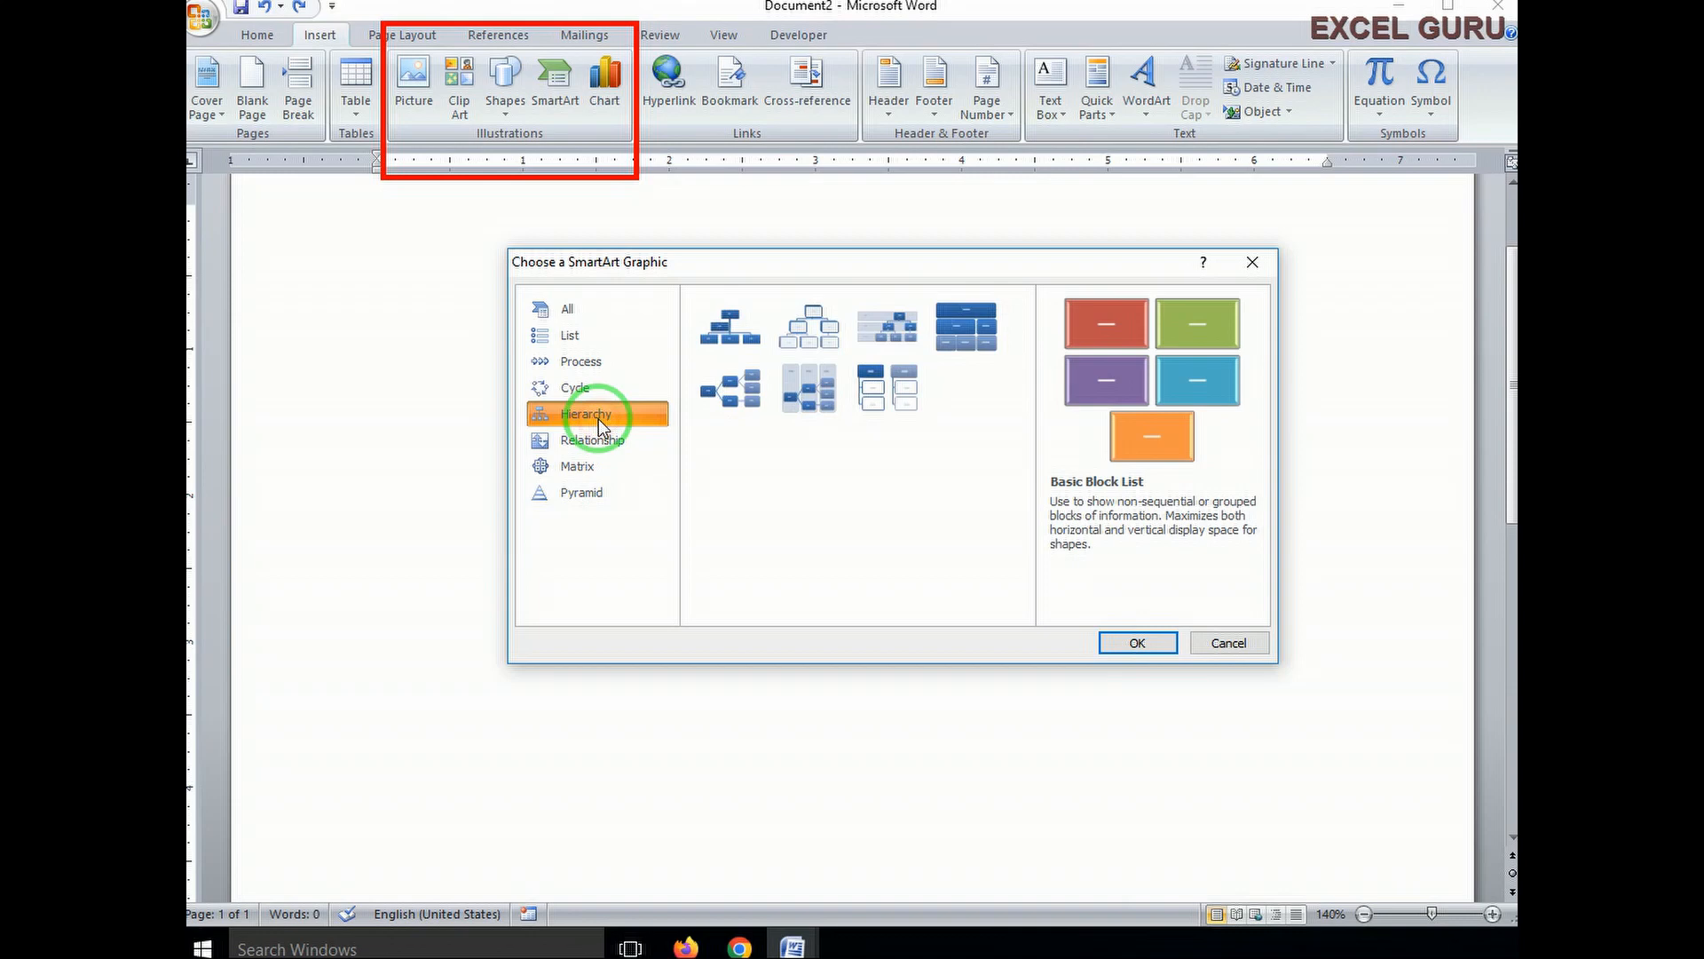
pyautogui.click(582, 468)
pyautogui.click(581, 494)
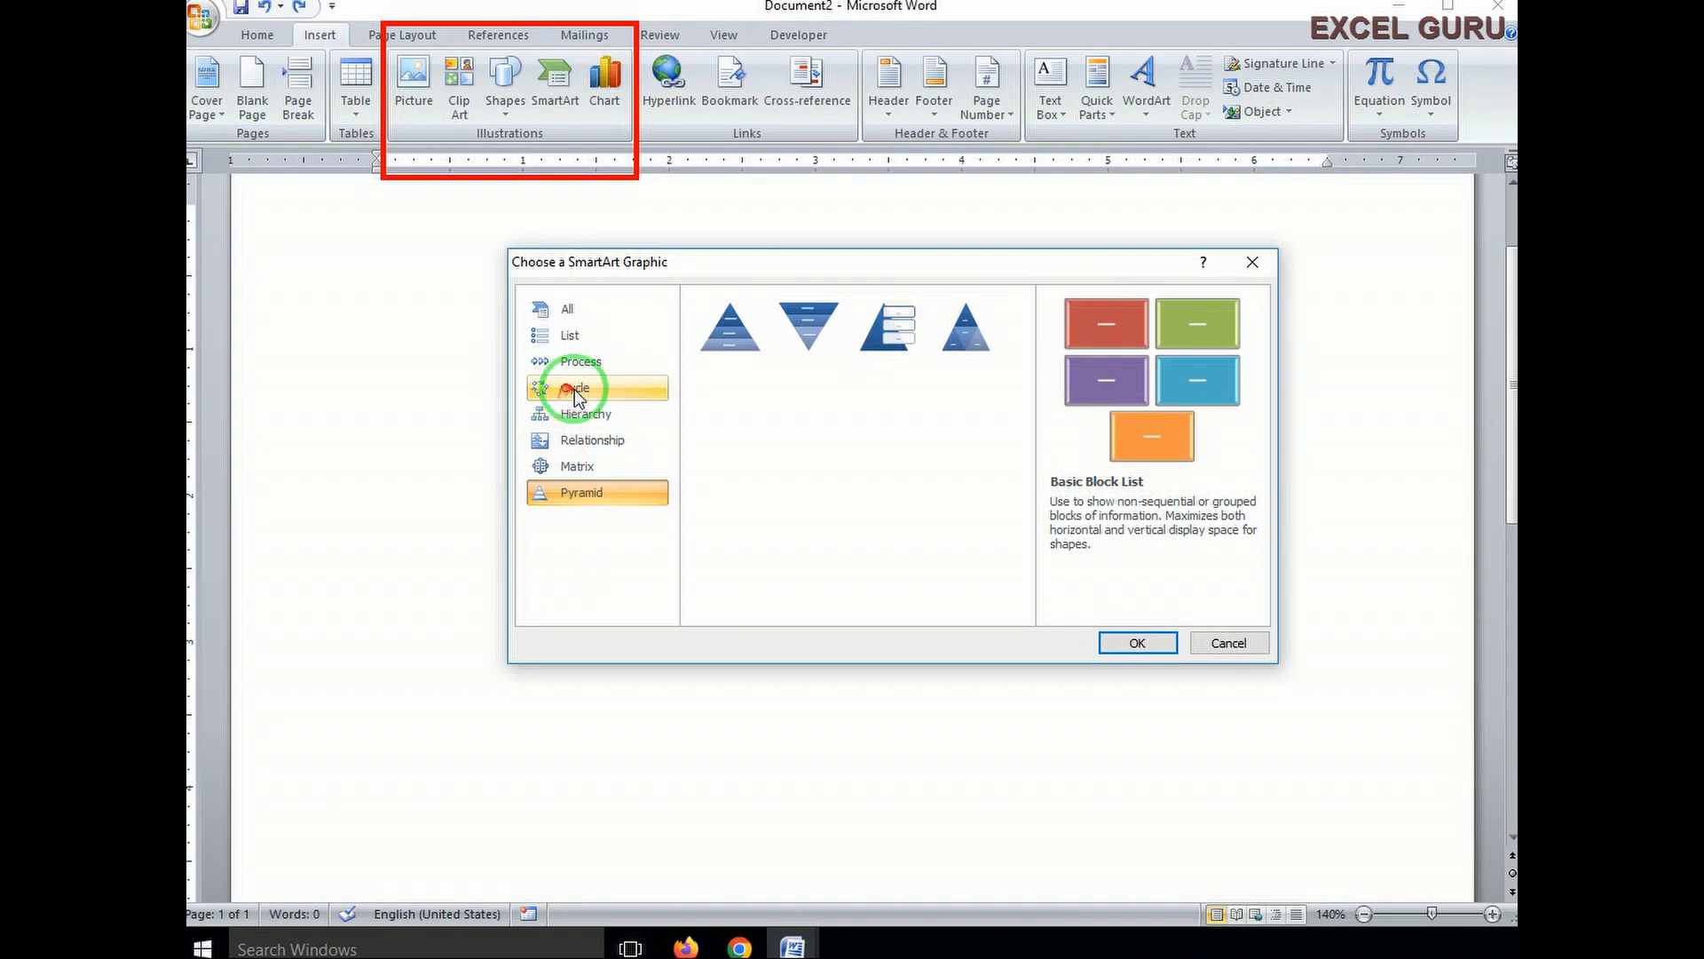
pyautogui.click(570, 417)
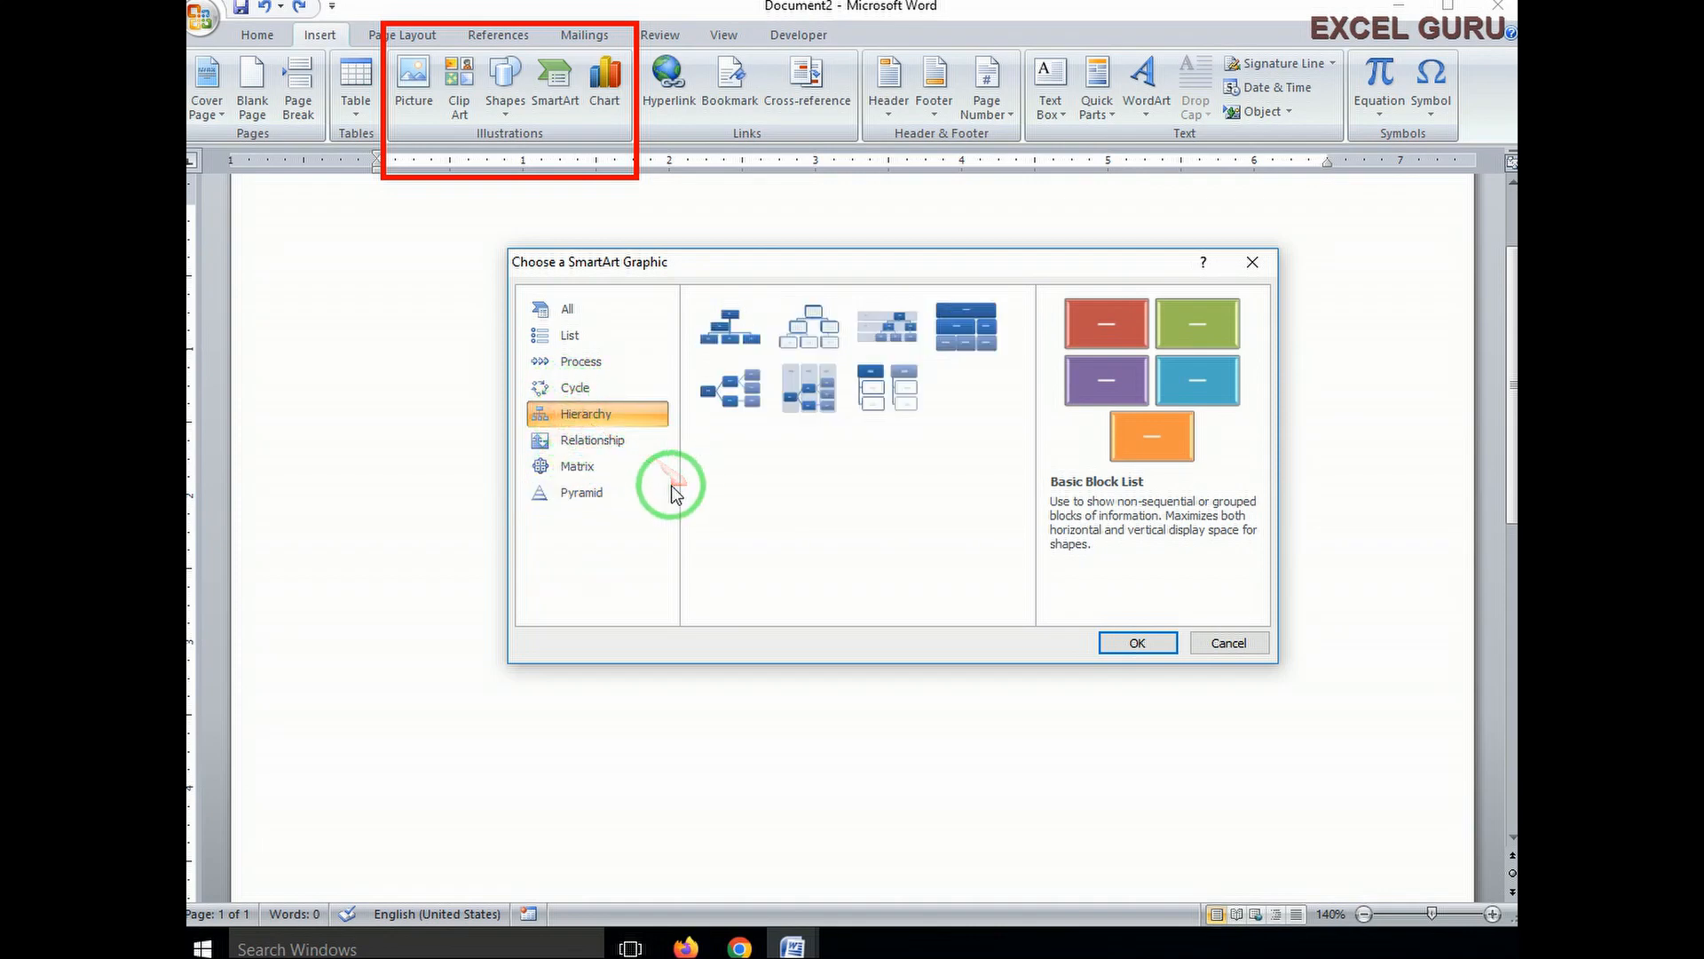
pyautogui.click(617, 440)
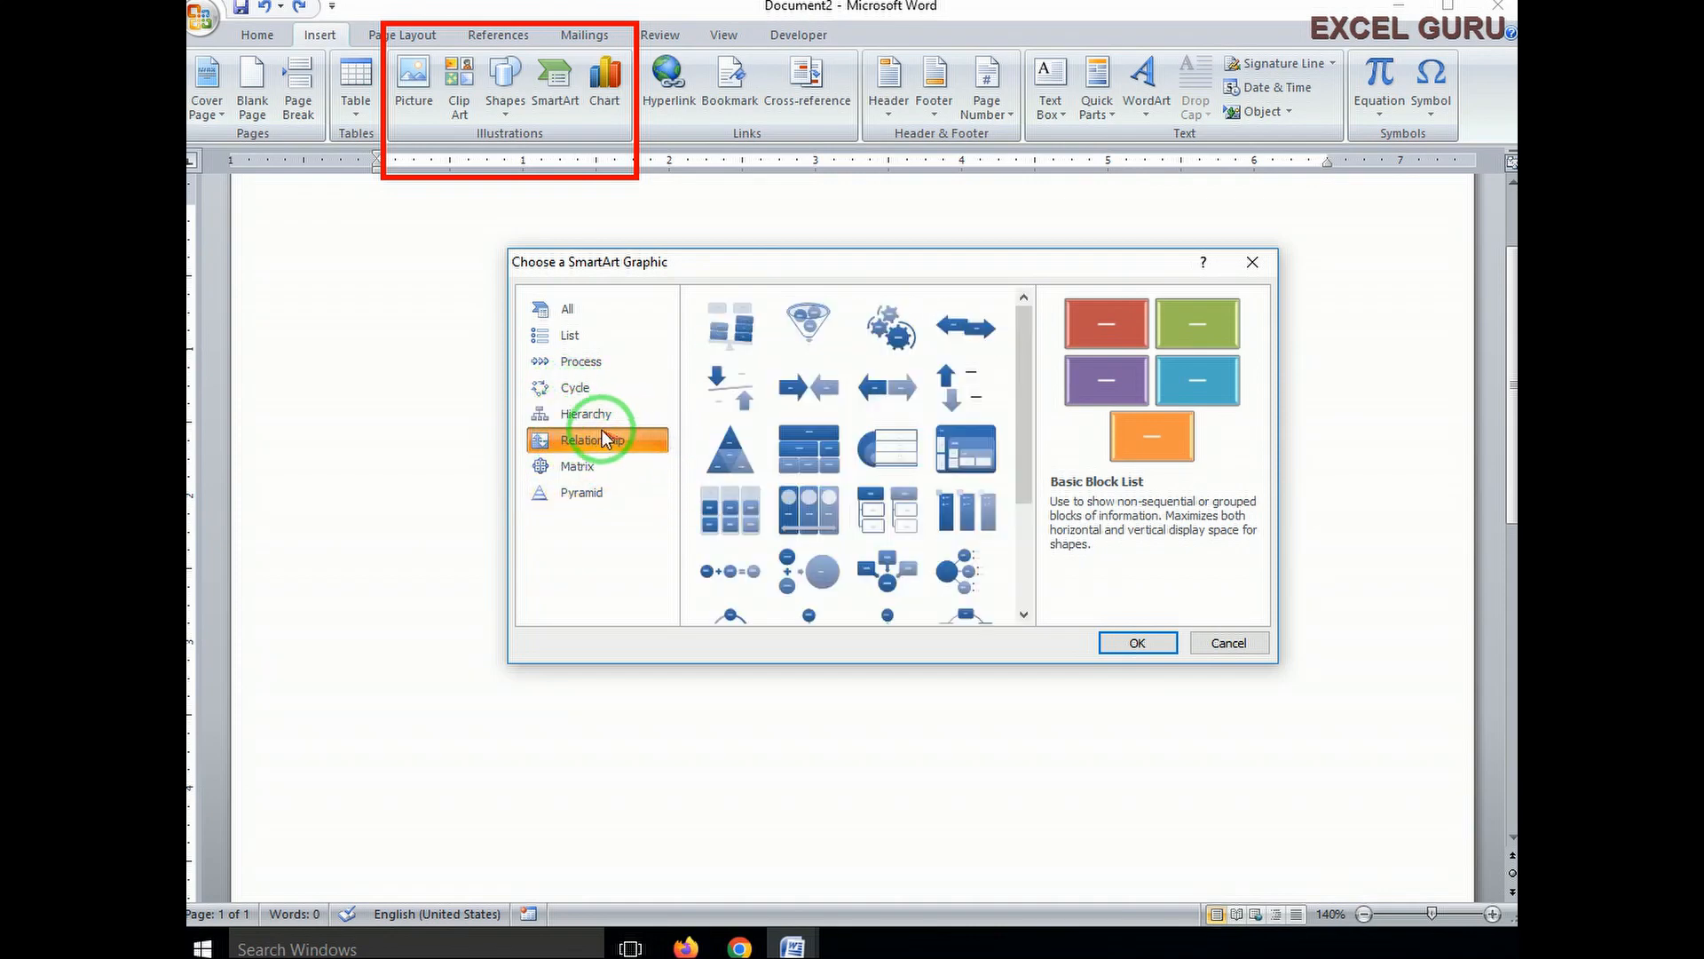
# - Insert the Hierarchy SmartArt graphic and select text placeholders on each of its three levels
pyautogui.click(581, 415)
pyautogui.click(802, 334)
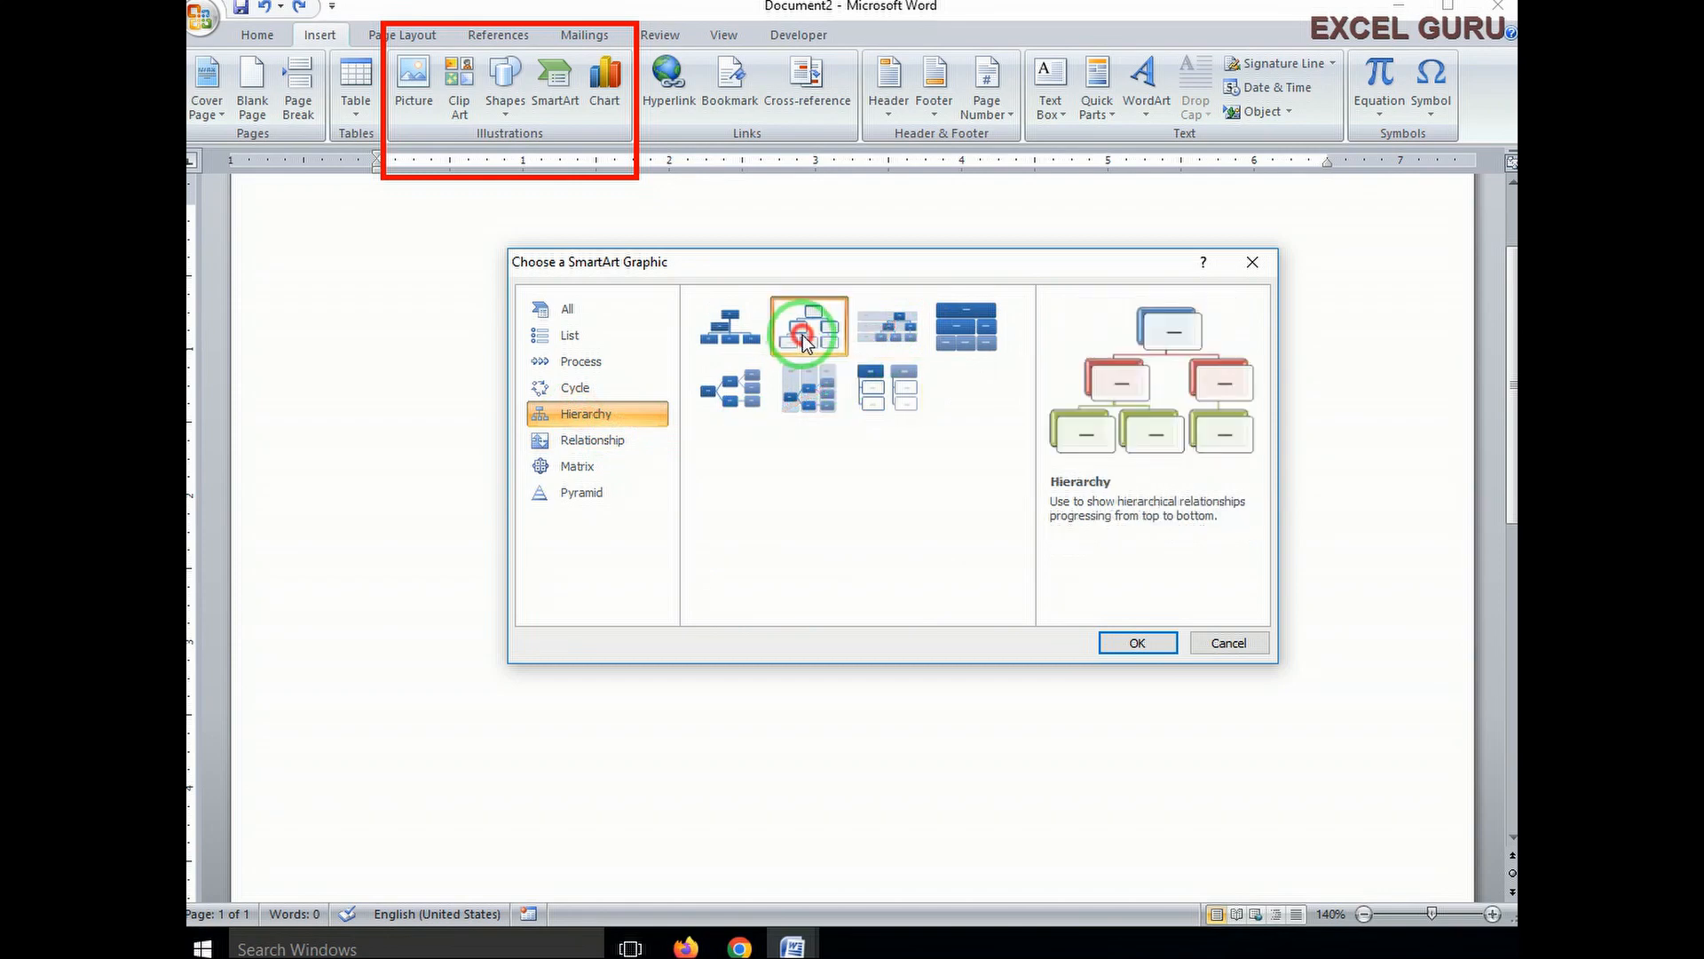
pyautogui.click(1136, 644)
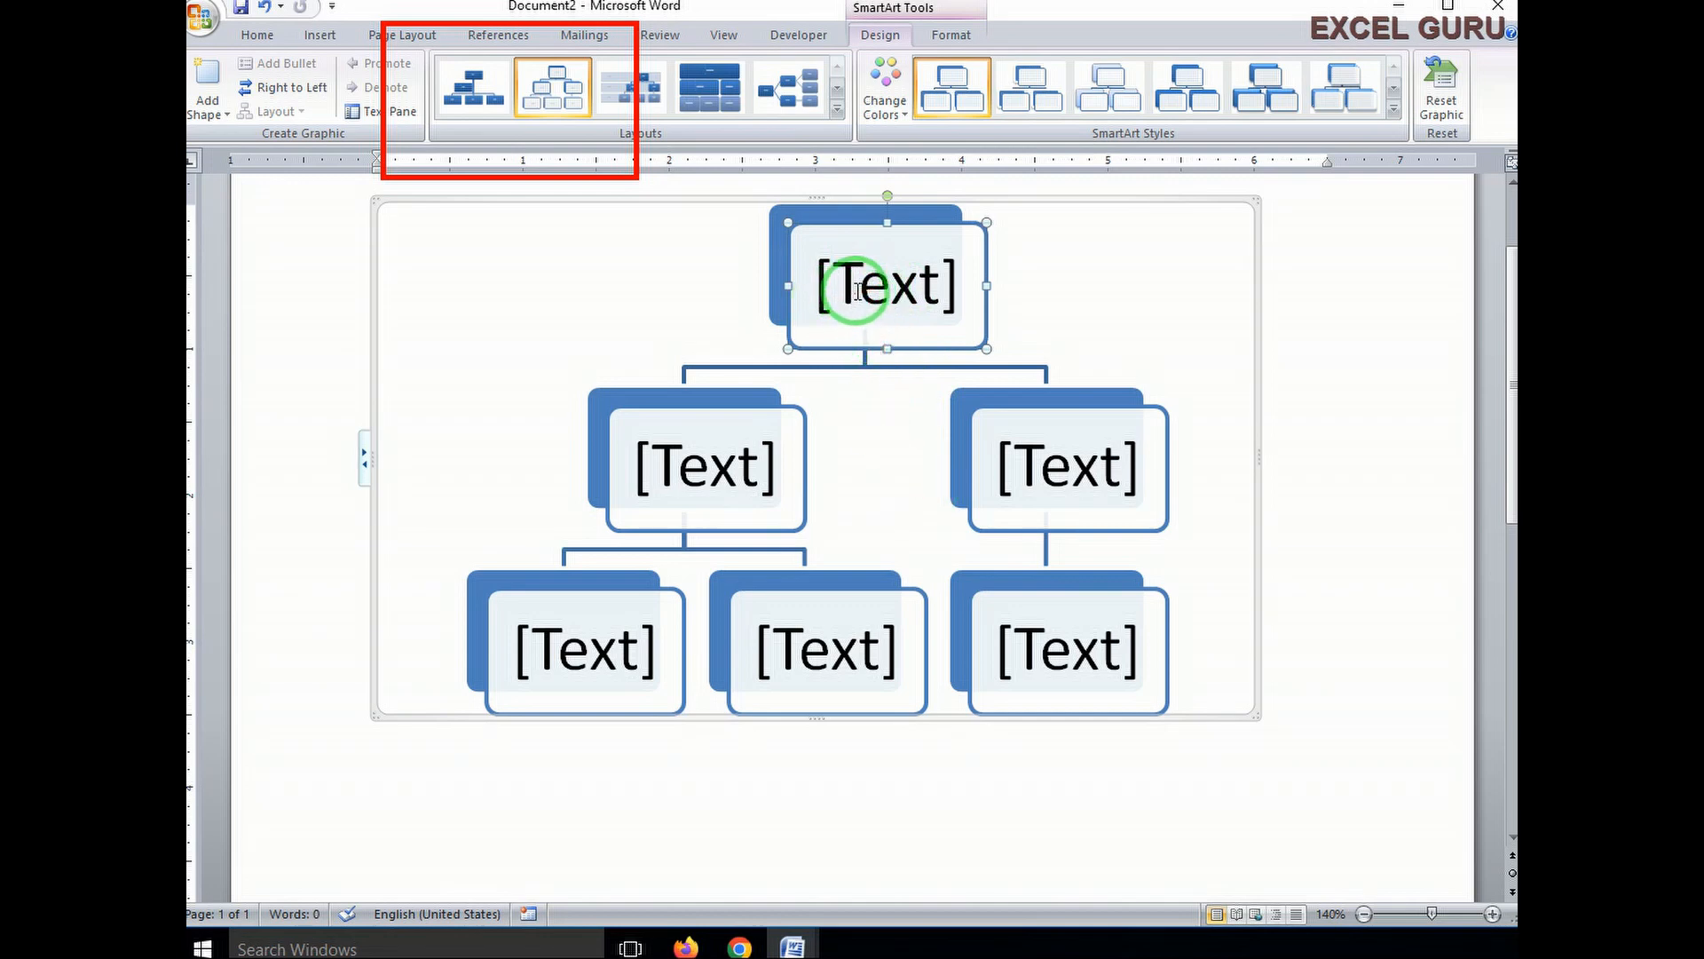
pyautogui.click(884, 316)
pyautogui.click(704, 465)
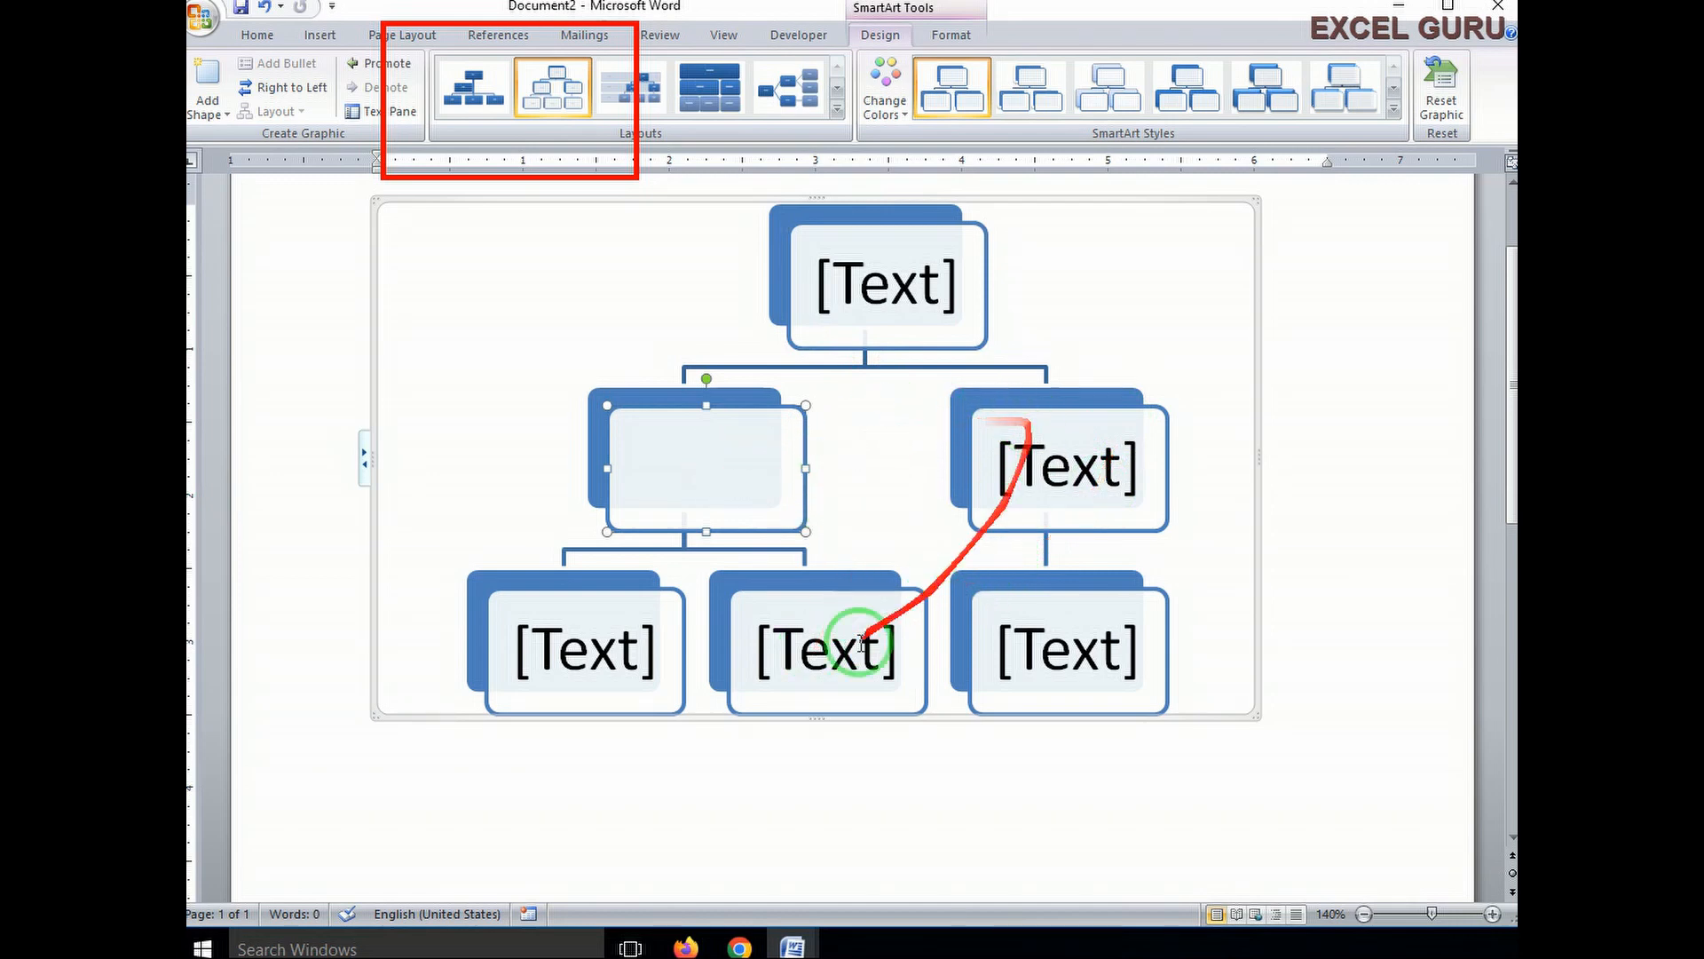
pyautogui.click(800, 597)
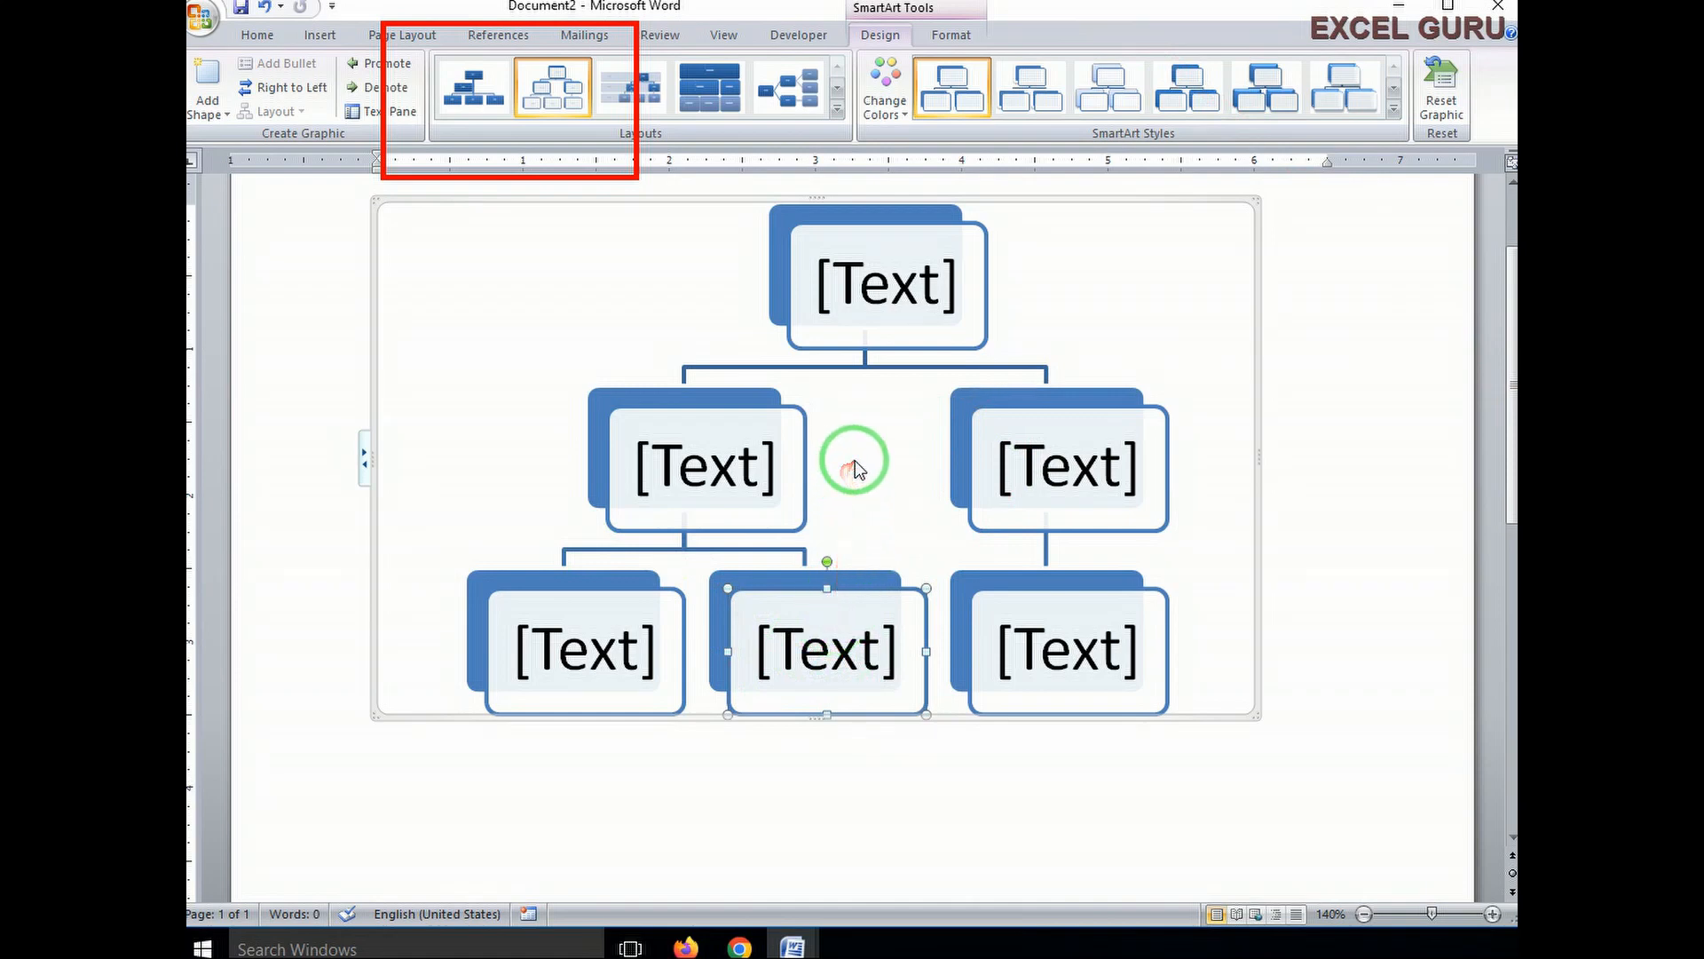
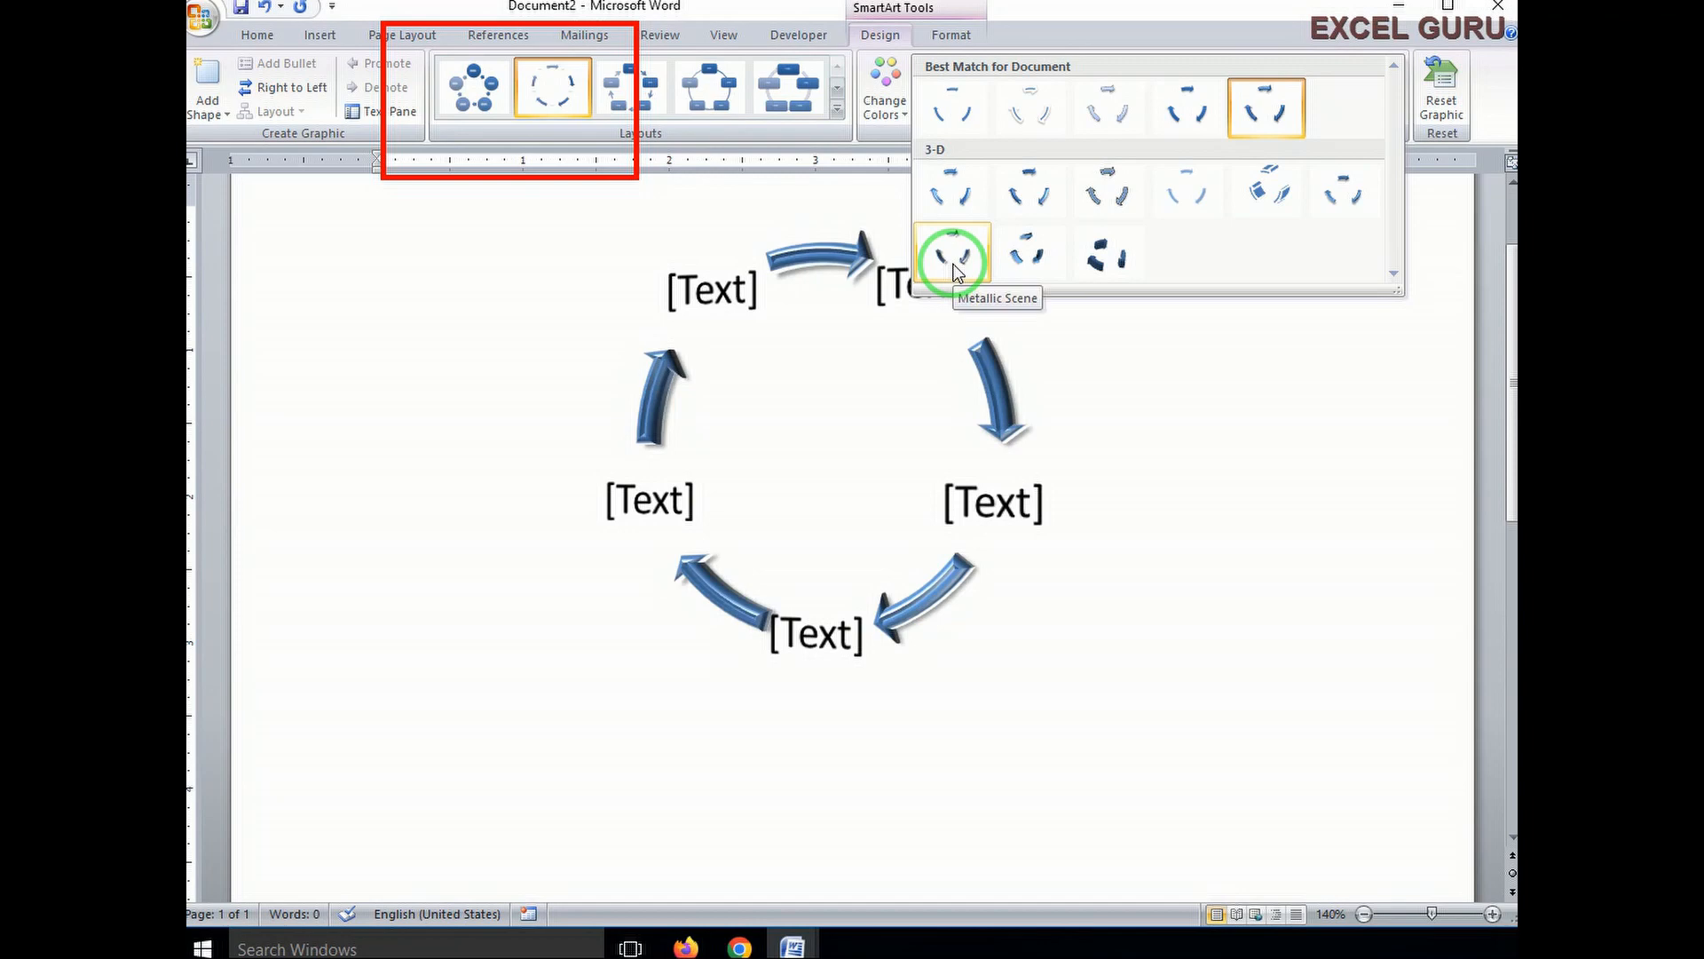
# - Apply the Metallic Scene 3-D style to the cycle SmartArt graphic
pyautogui.click(954, 271)
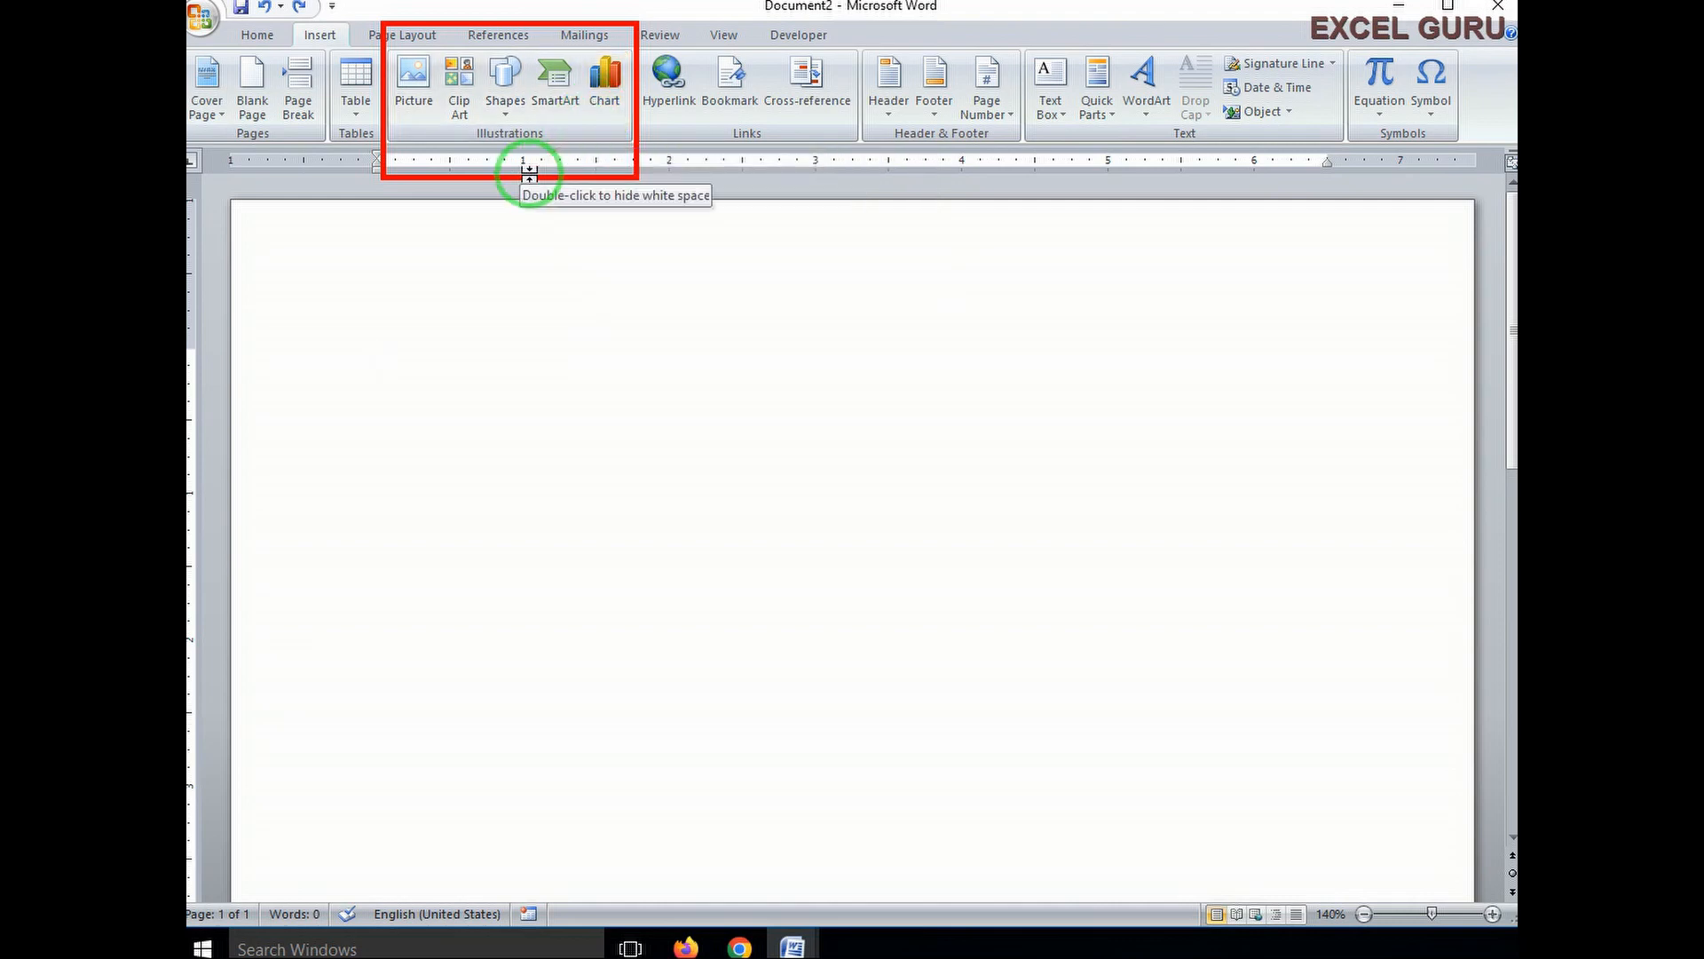
# - Browse the available chart types and insert a chart of the first Column type
pyautogui.click(610, 81)
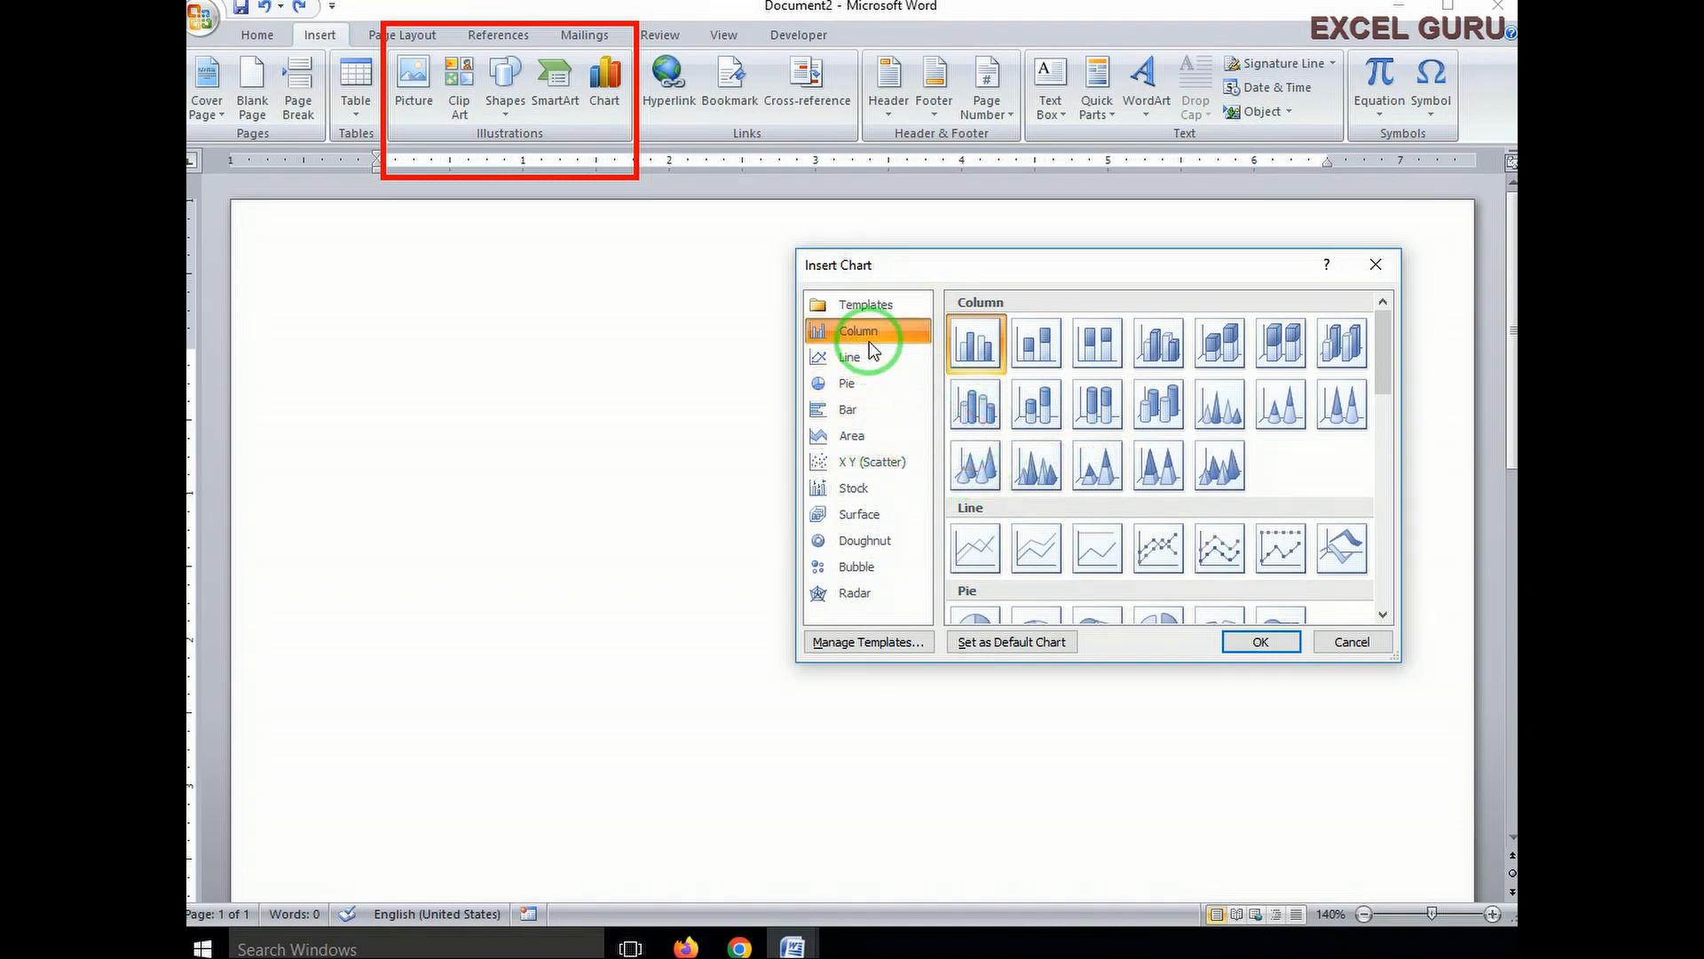
pyautogui.click(854, 382)
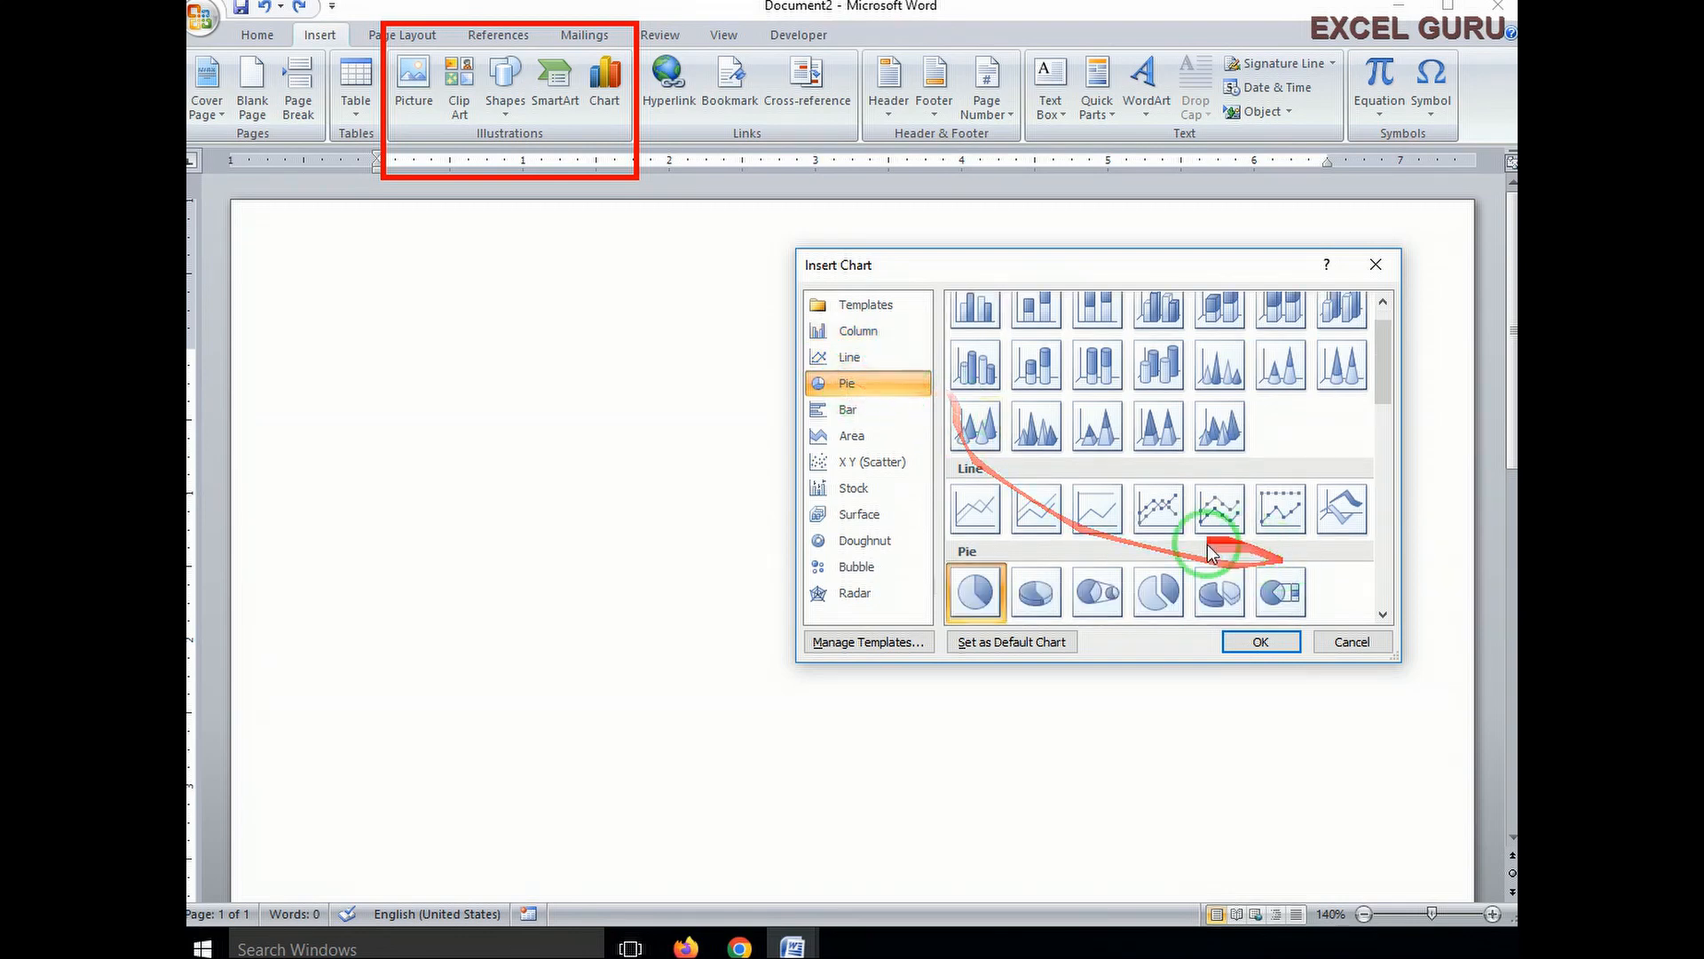
pyautogui.click(848, 409)
pyautogui.click(852, 435)
pyautogui.click(852, 489)
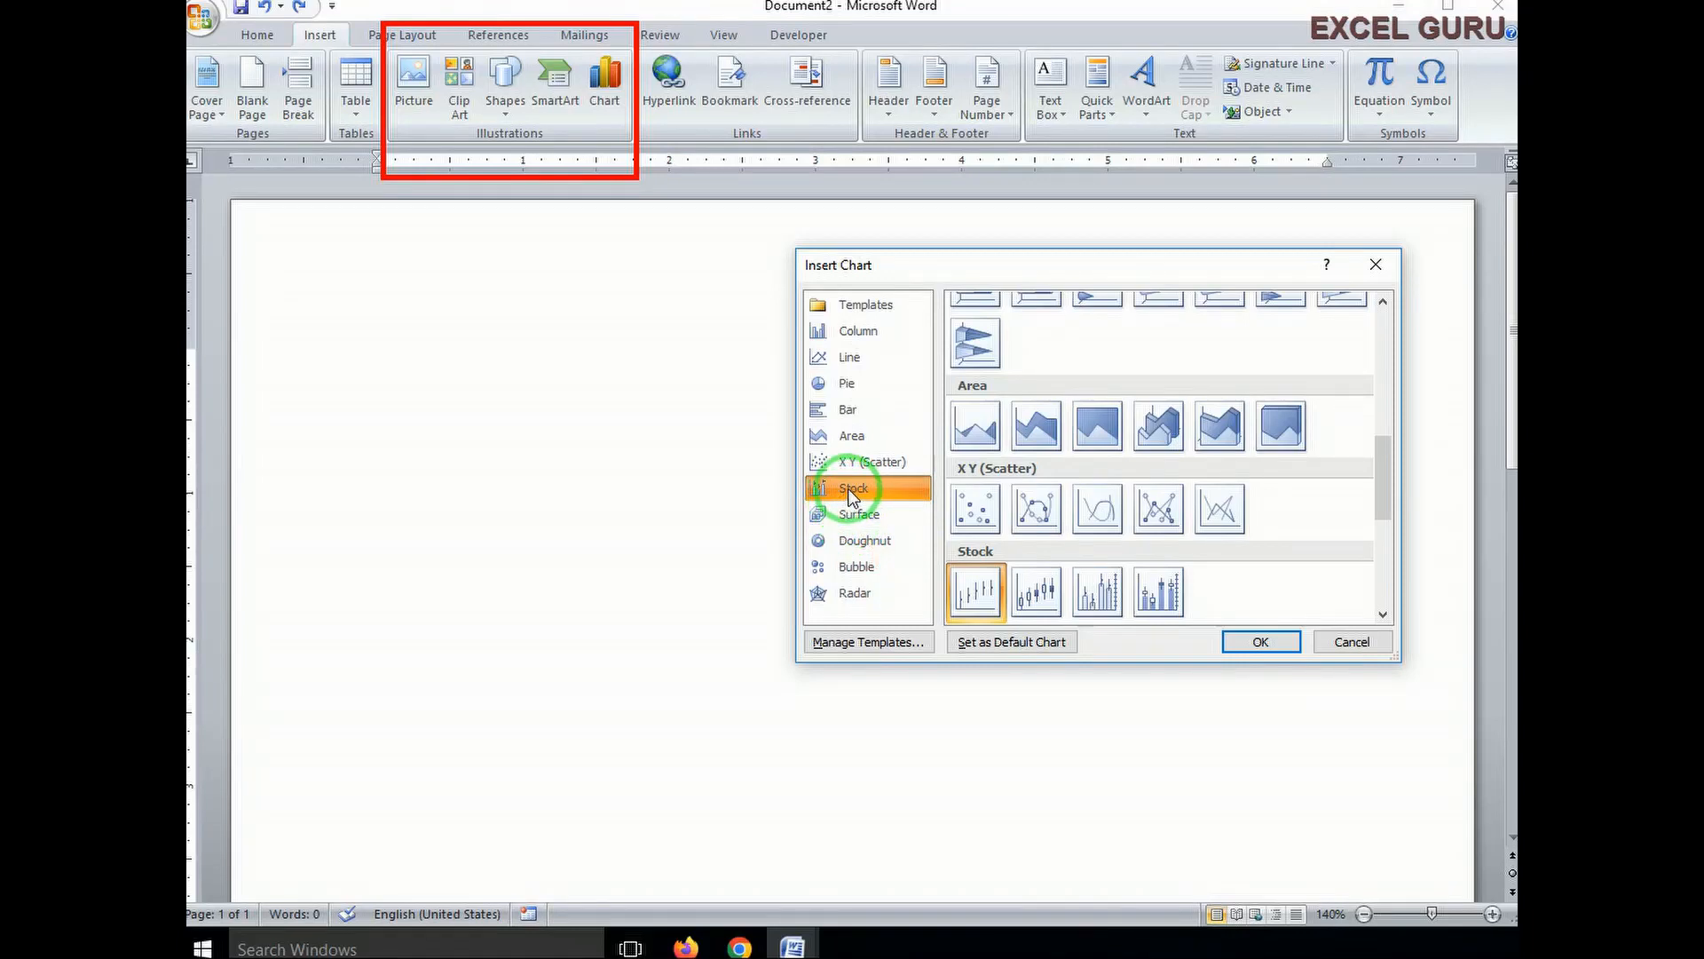
pyautogui.click(857, 566)
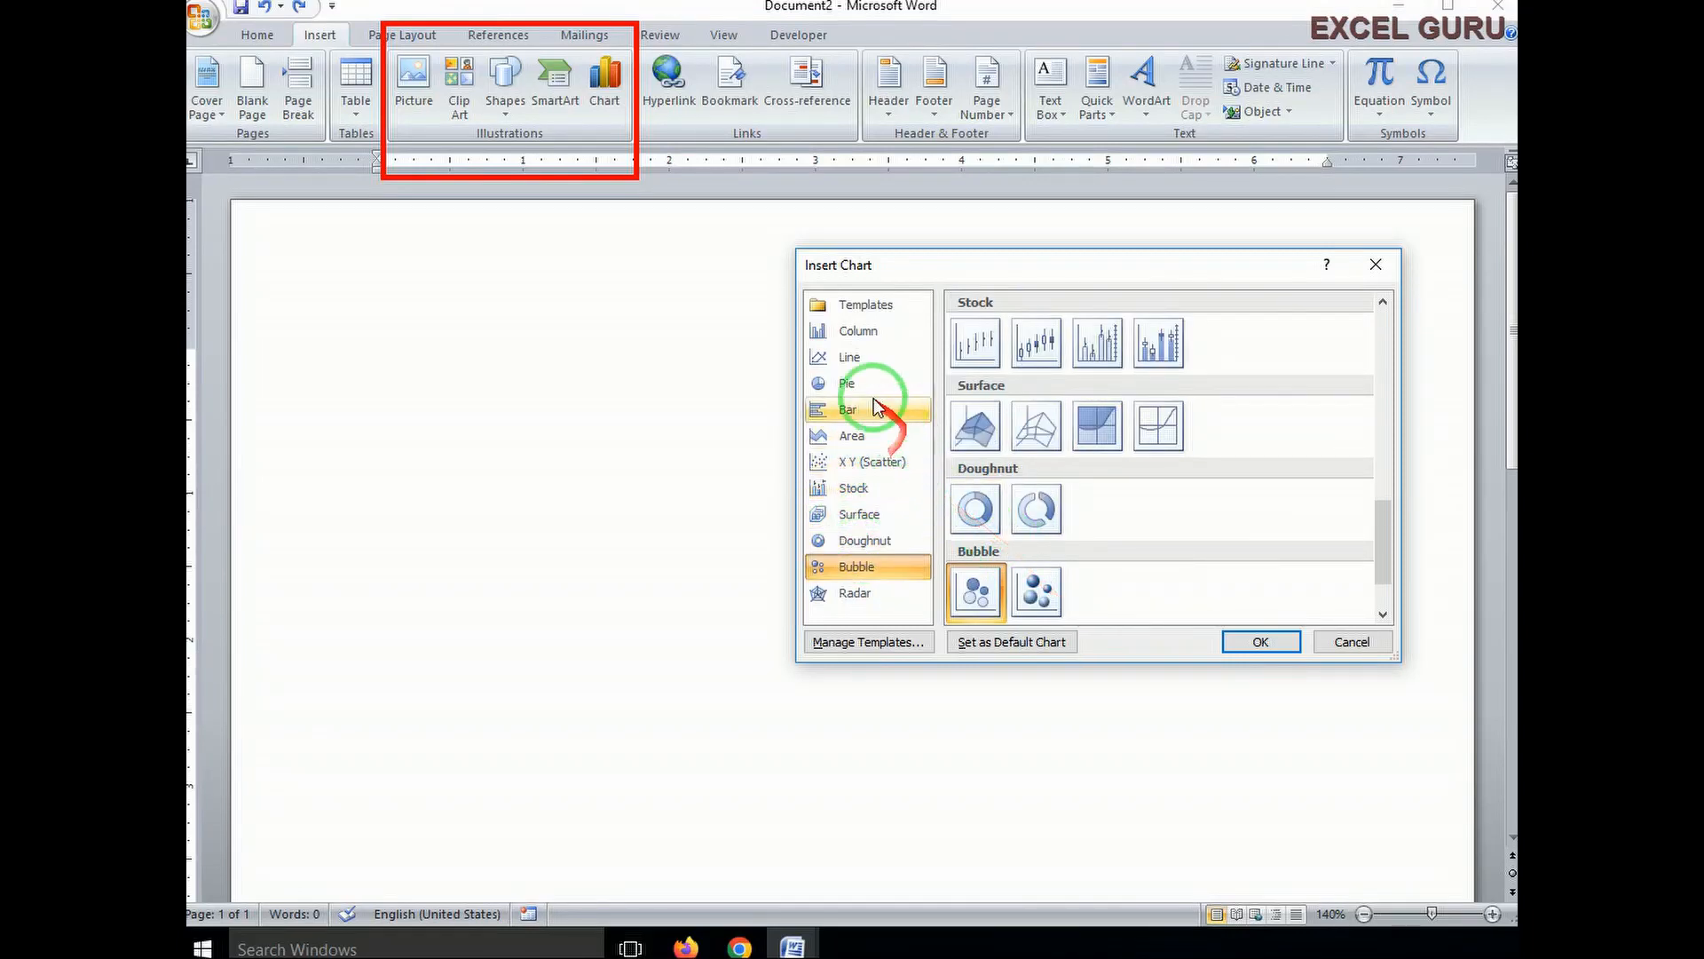
pyautogui.click(845, 339)
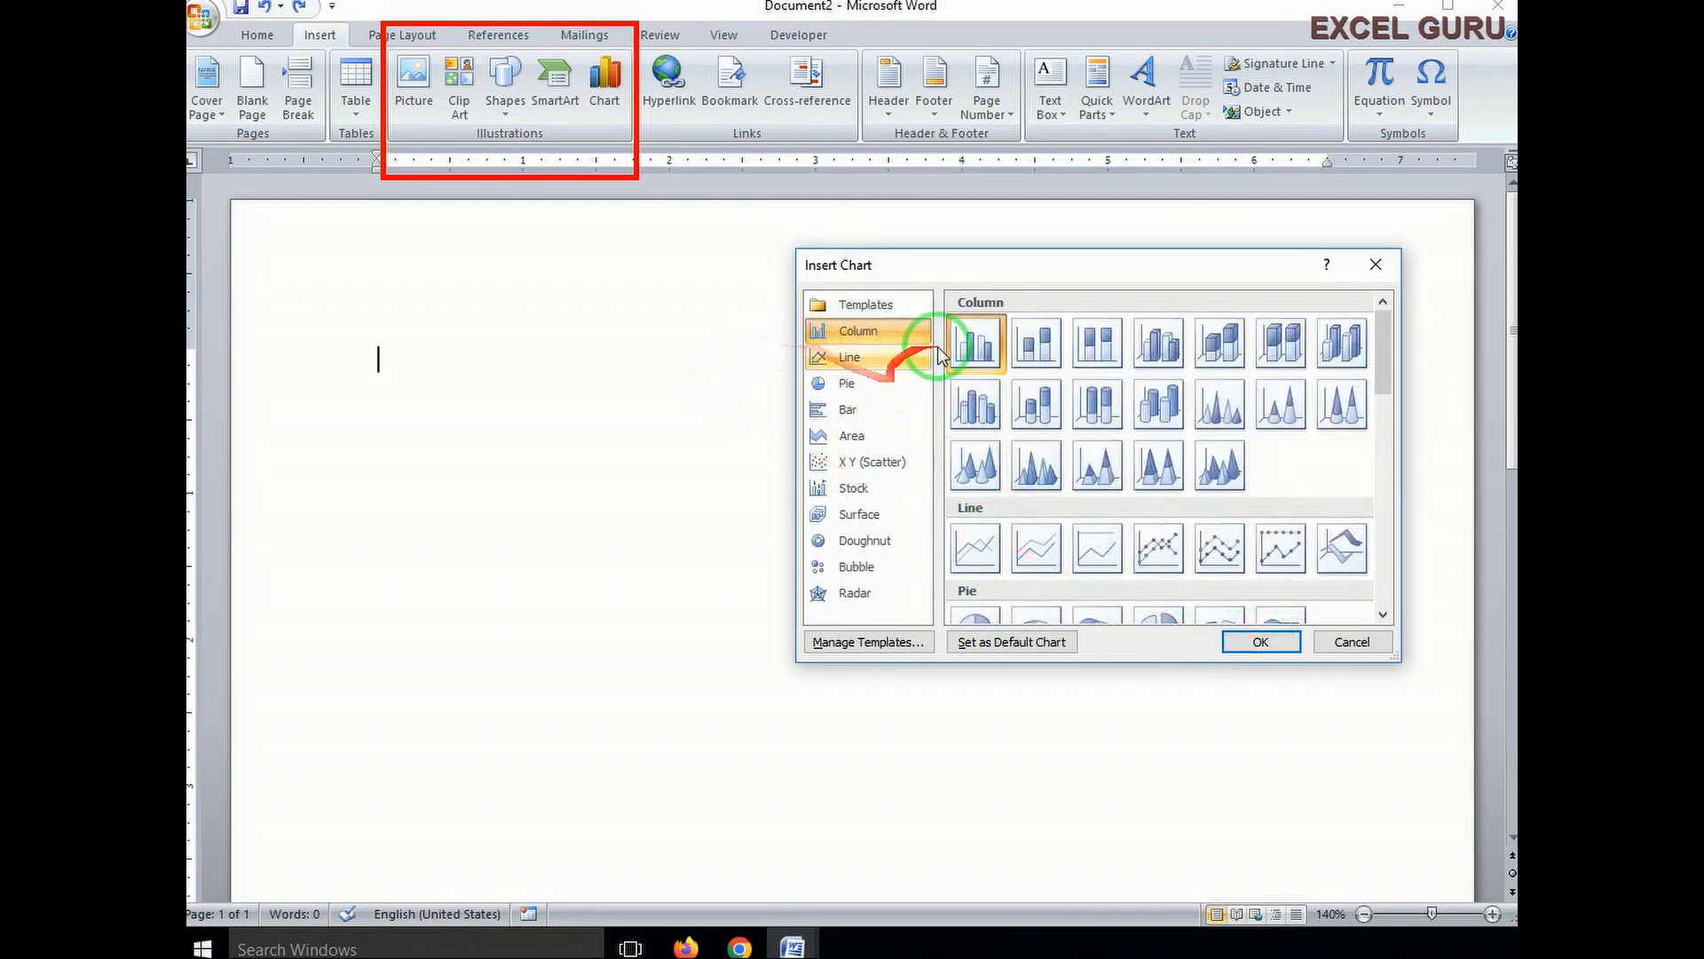
pyautogui.click(1262, 644)
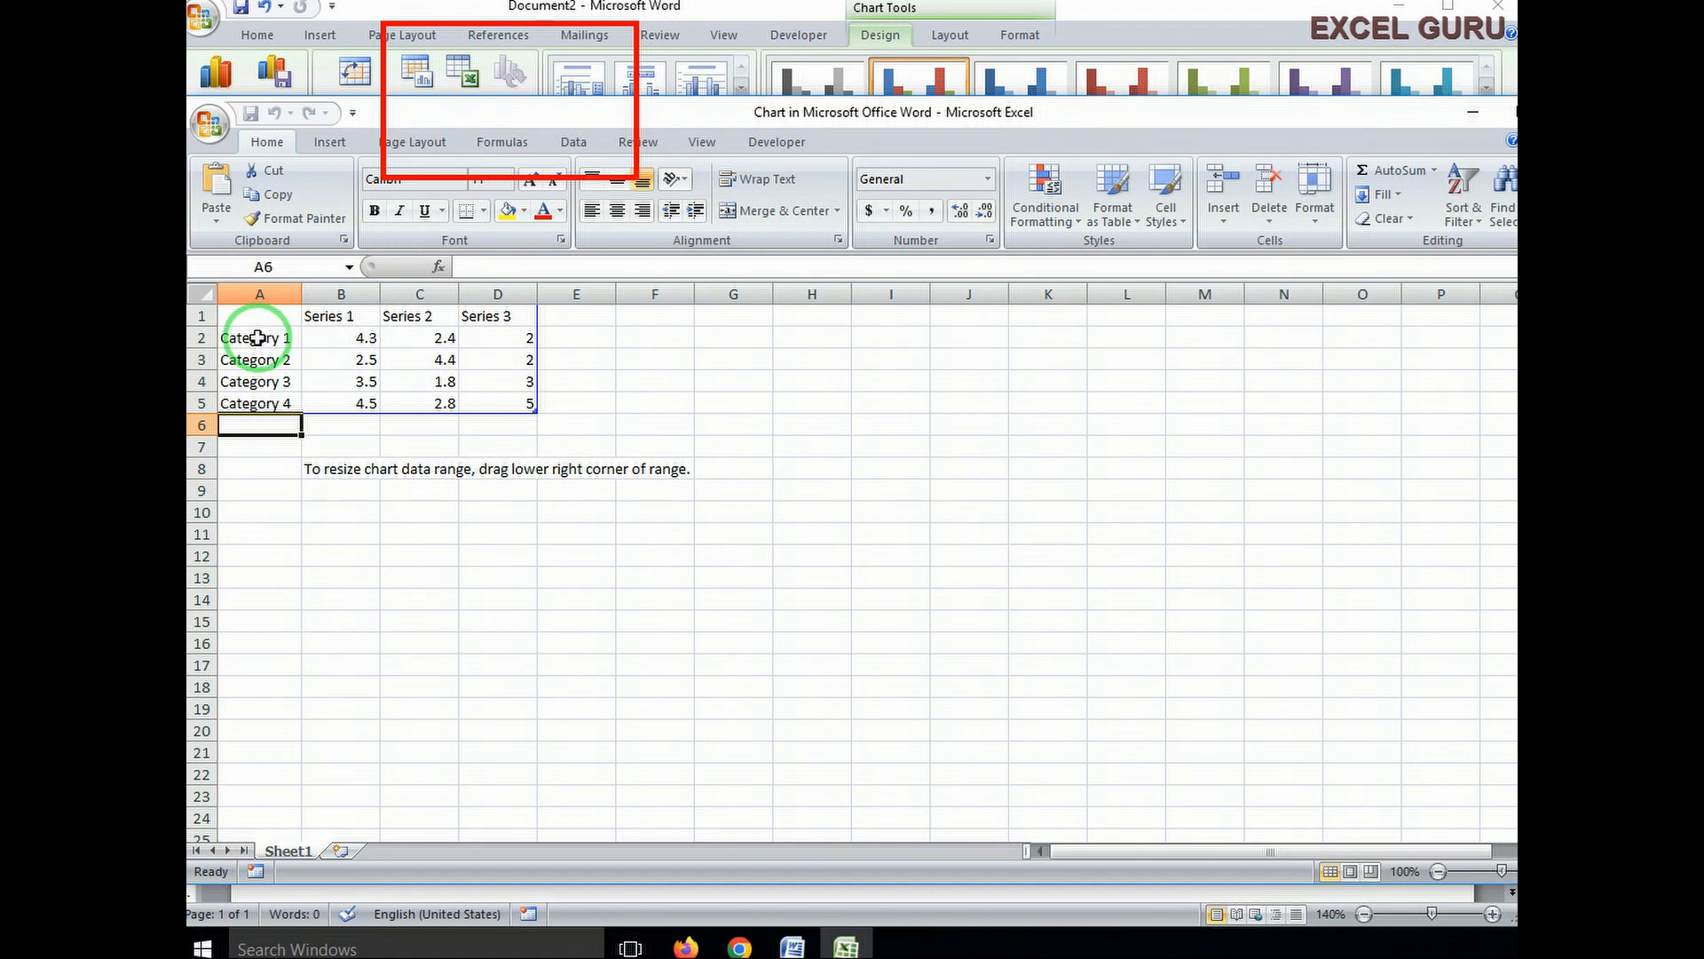
# - Replace the four category names in A2:A5 of the chart data with 2000, 2005, 2010 and 2015
pyautogui.moveTo(256, 339); pyautogui.dragTo(256, 406)
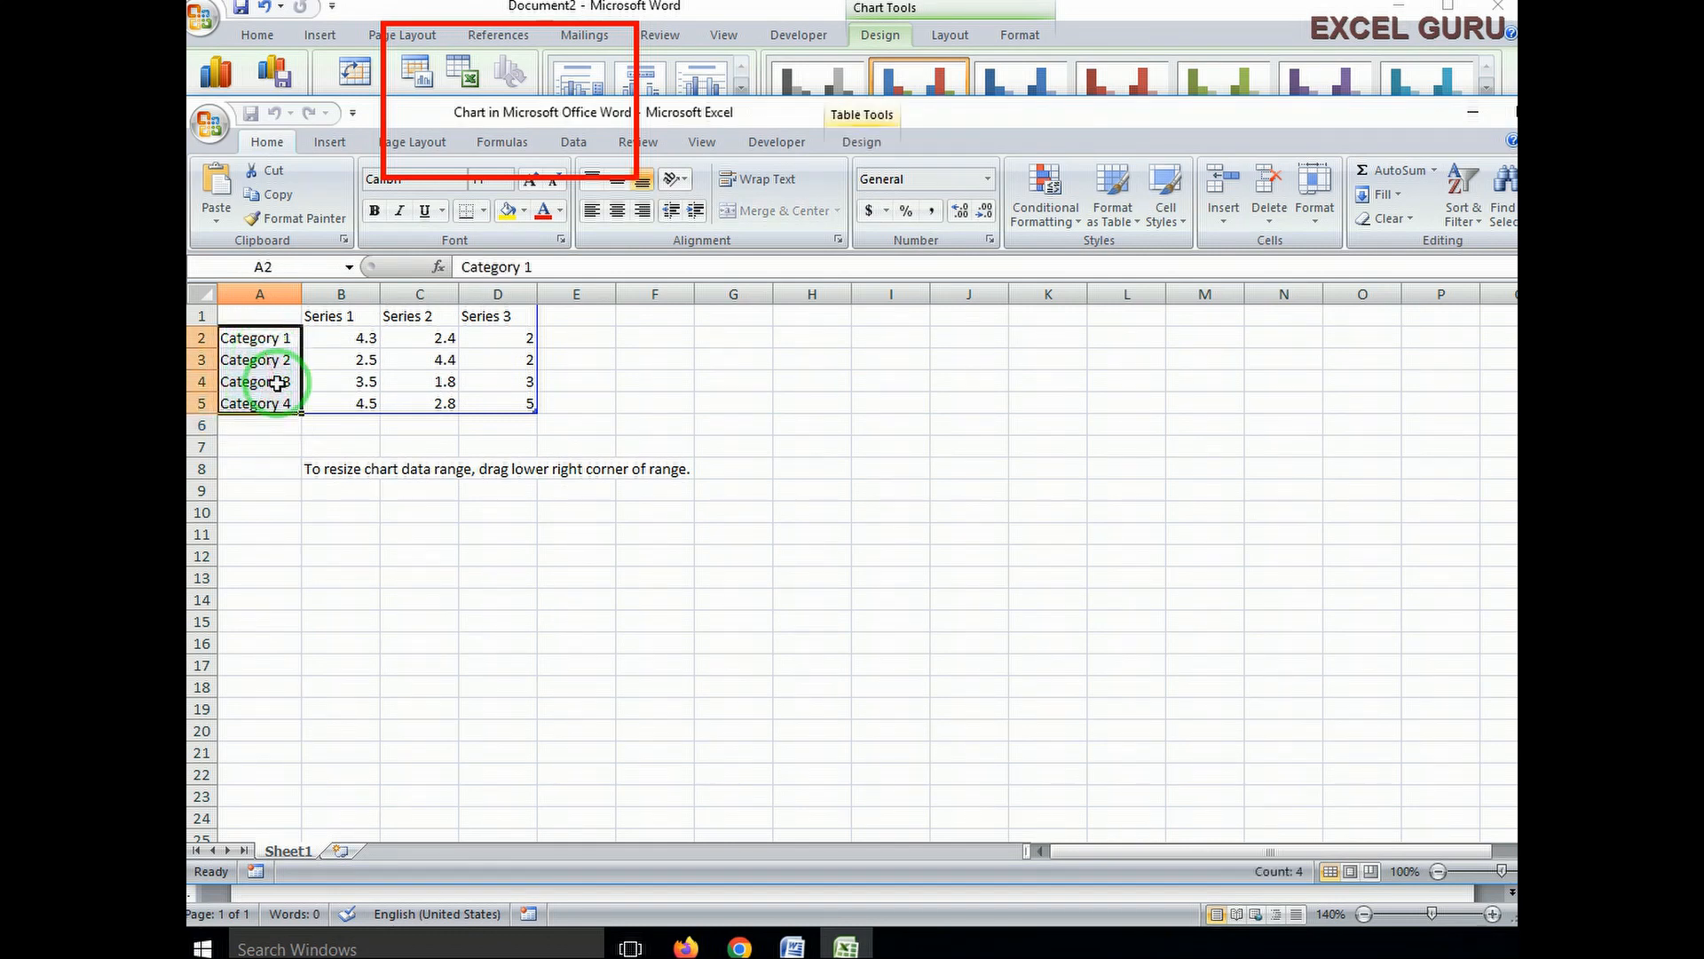
pyautogui.moveTo(355, 316); pyautogui.dragTo(486, 325)
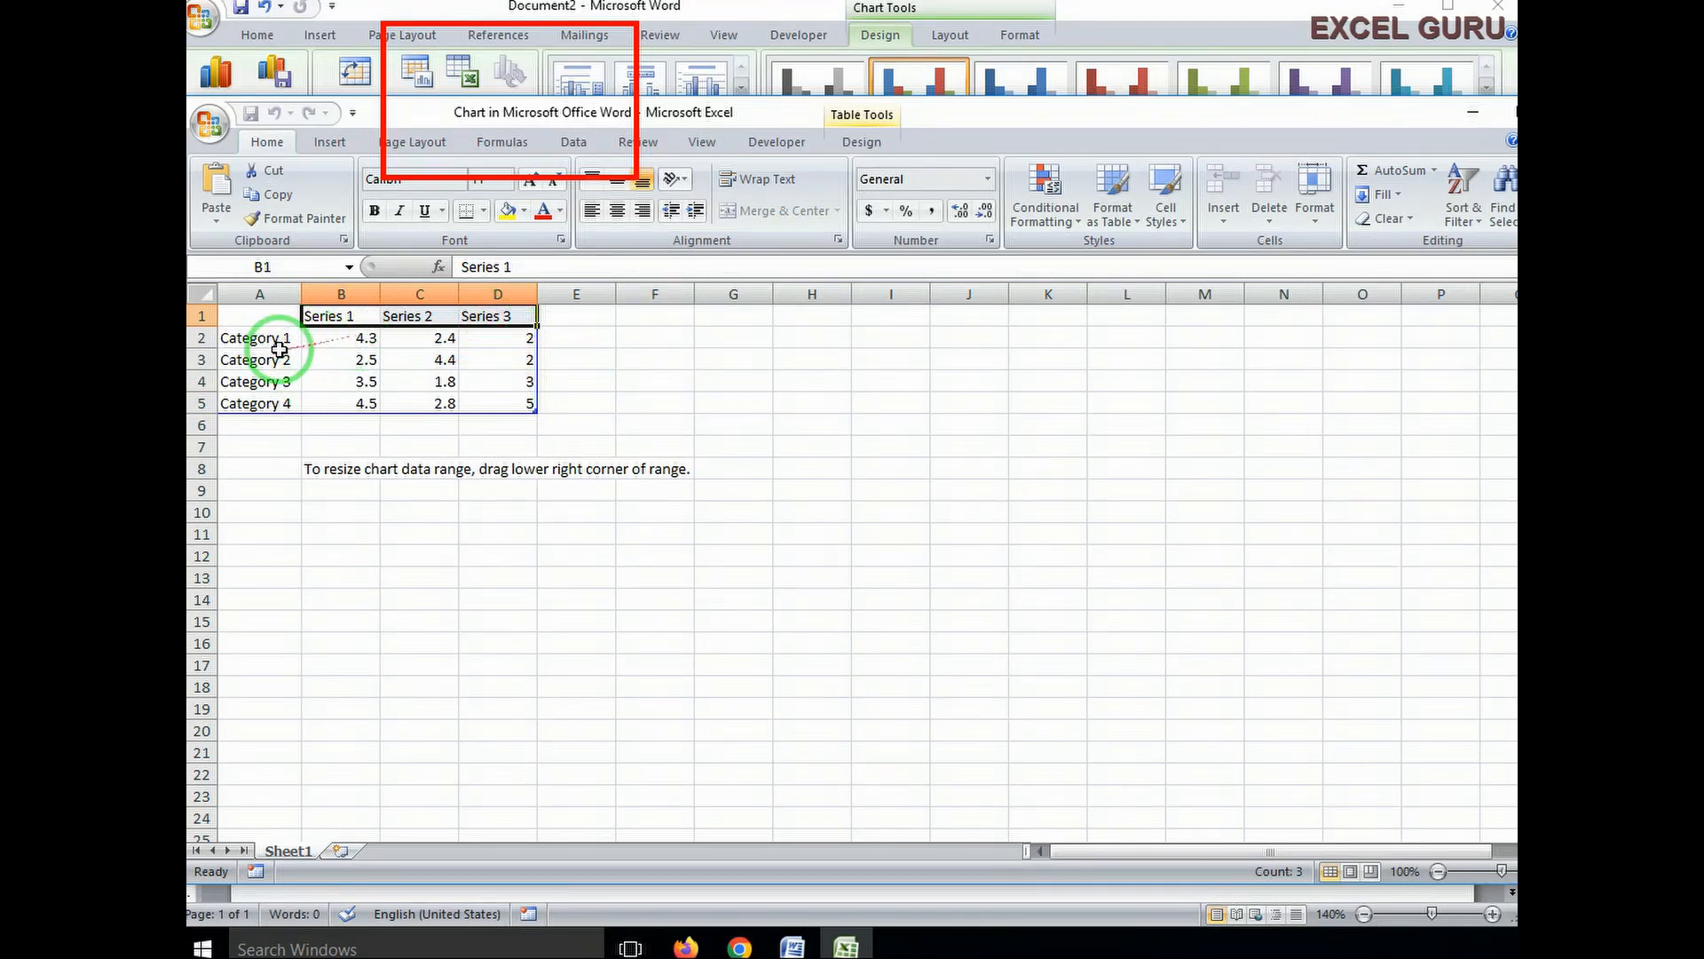
pyautogui.click(253, 338)
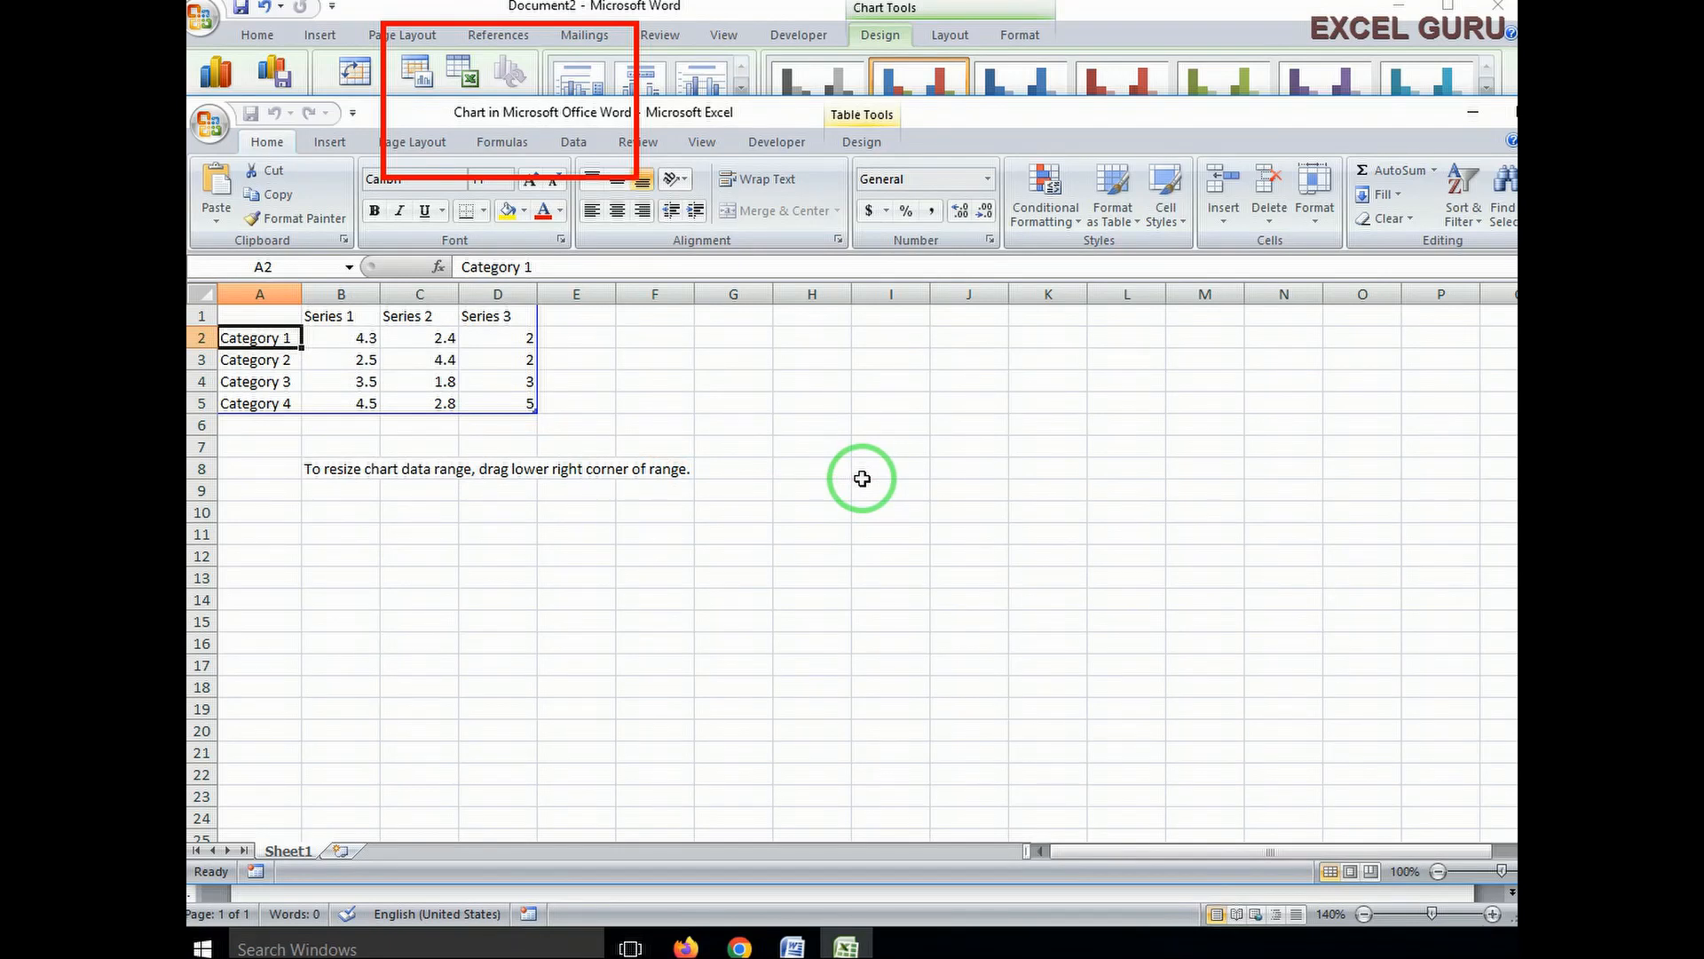
pyautogui.write('2000')
pyautogui.press('Return')
pyautogui.write('2005')
pyautogui.press('Return')
pyautogui.write('2010')
pyautogui.press('Return')
pyautogui.write('20')
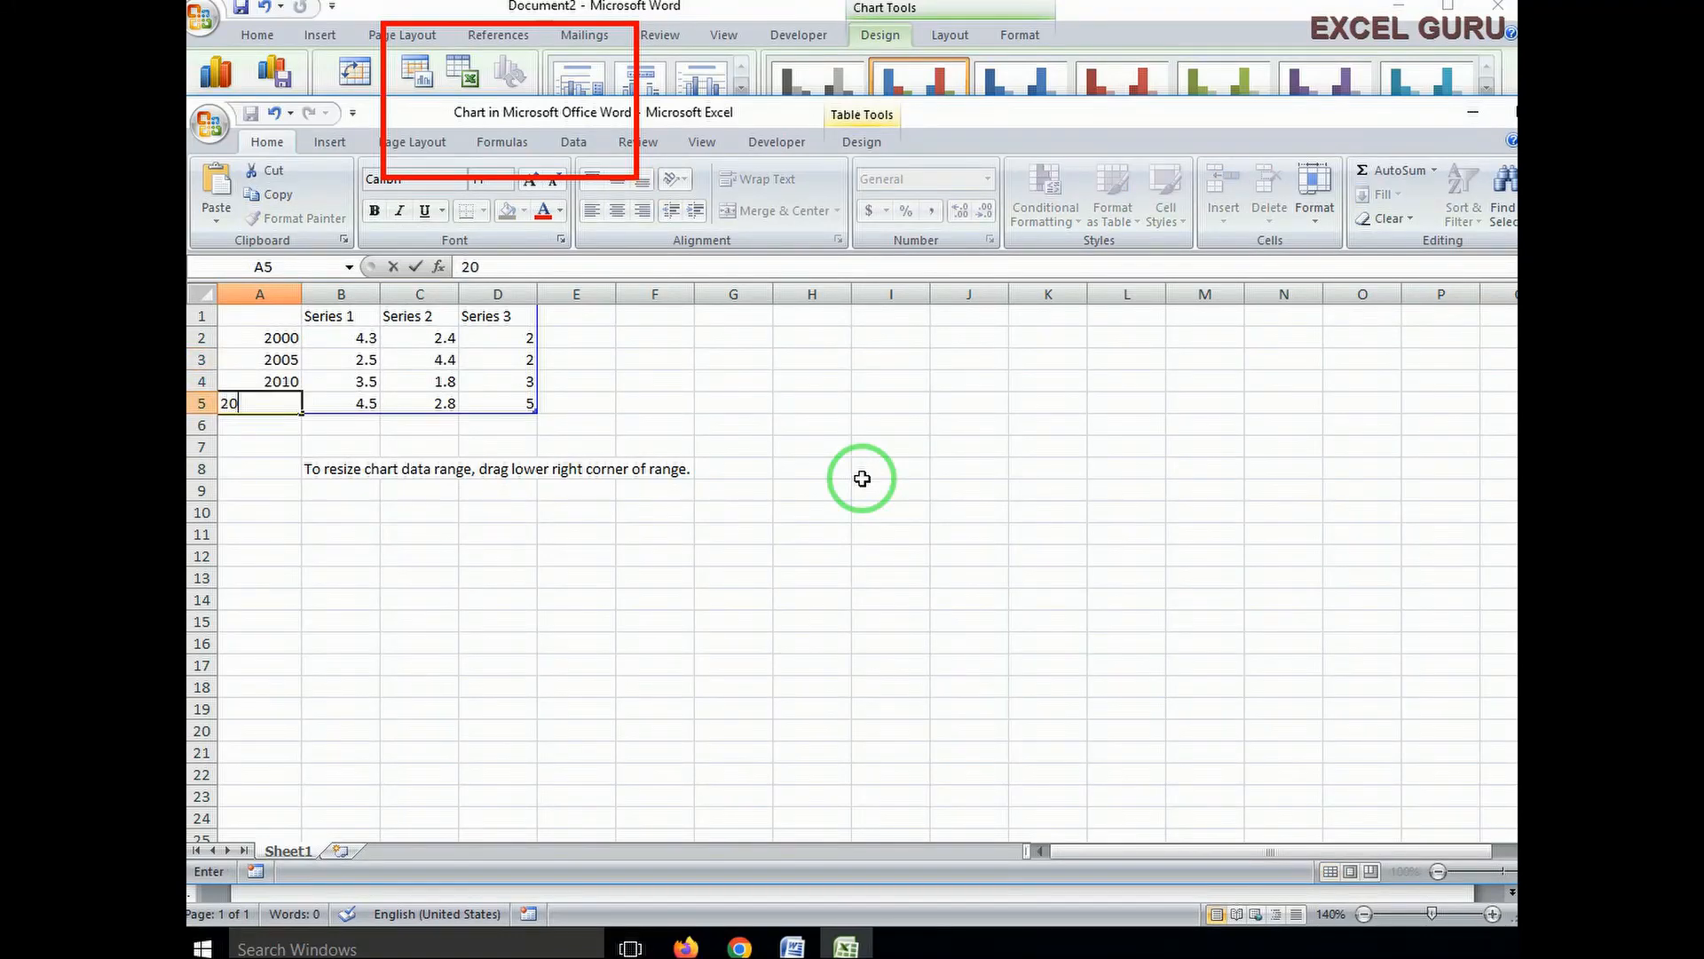
pyautogui.write('15')
pyautogui.click(521, 667)
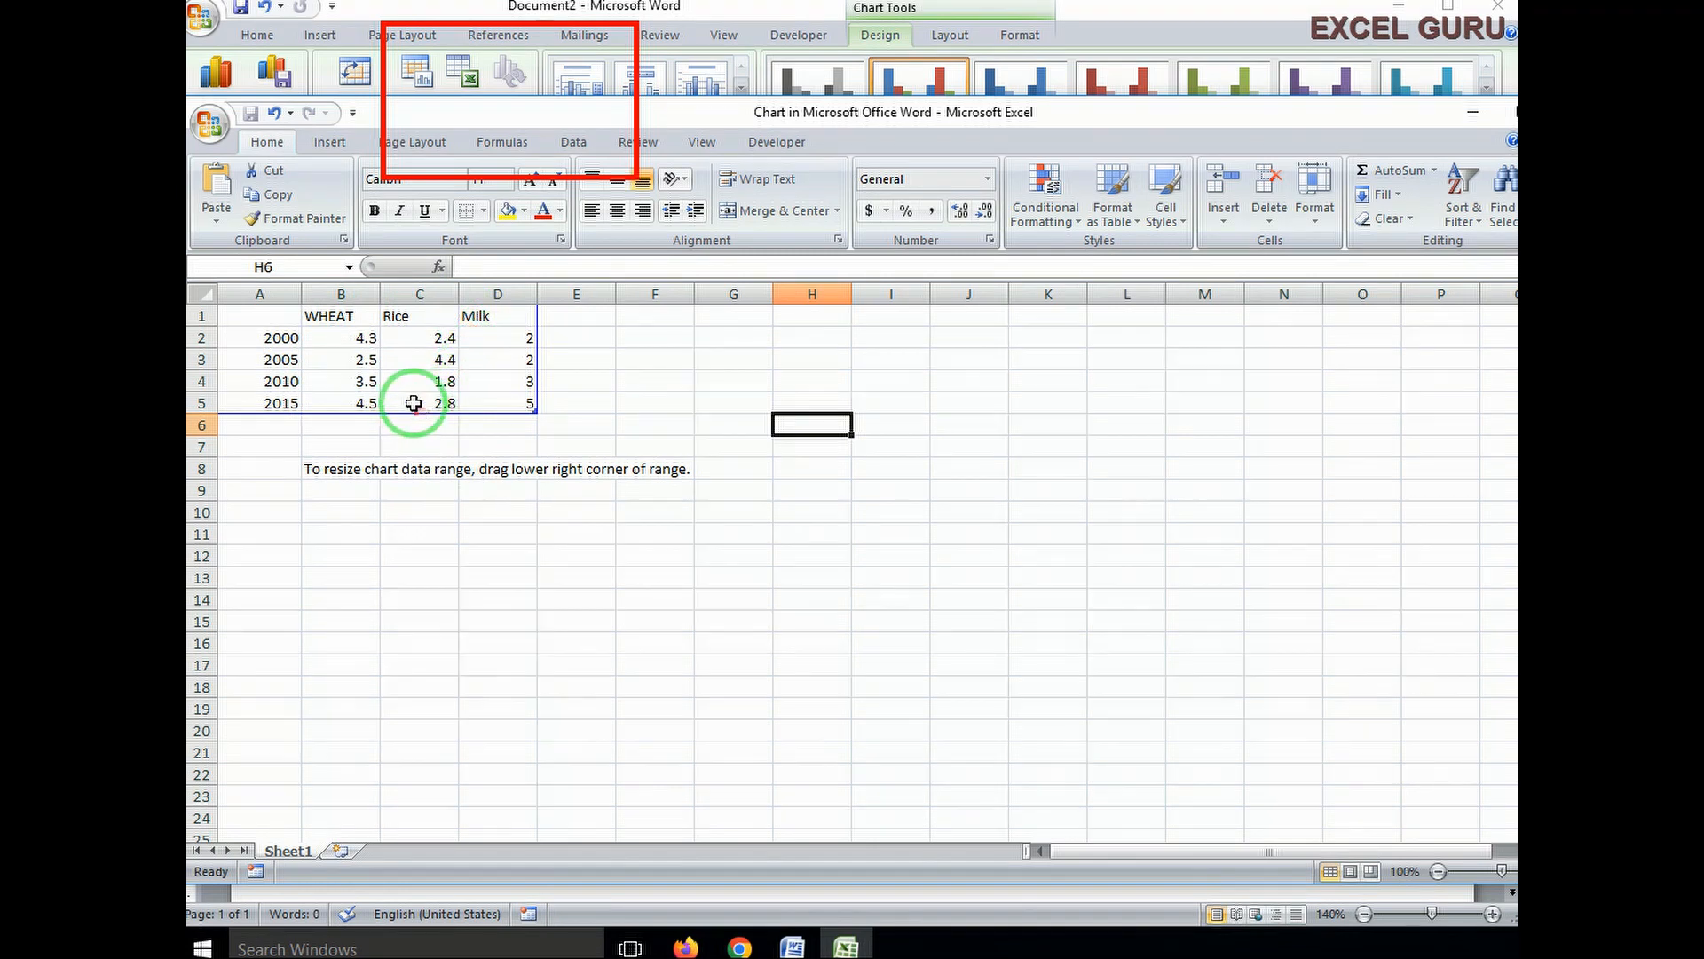
# - Set the WHEAT values in B2:B5 to 10, 12, 15 and 11
pyautogui.click(356, 345)
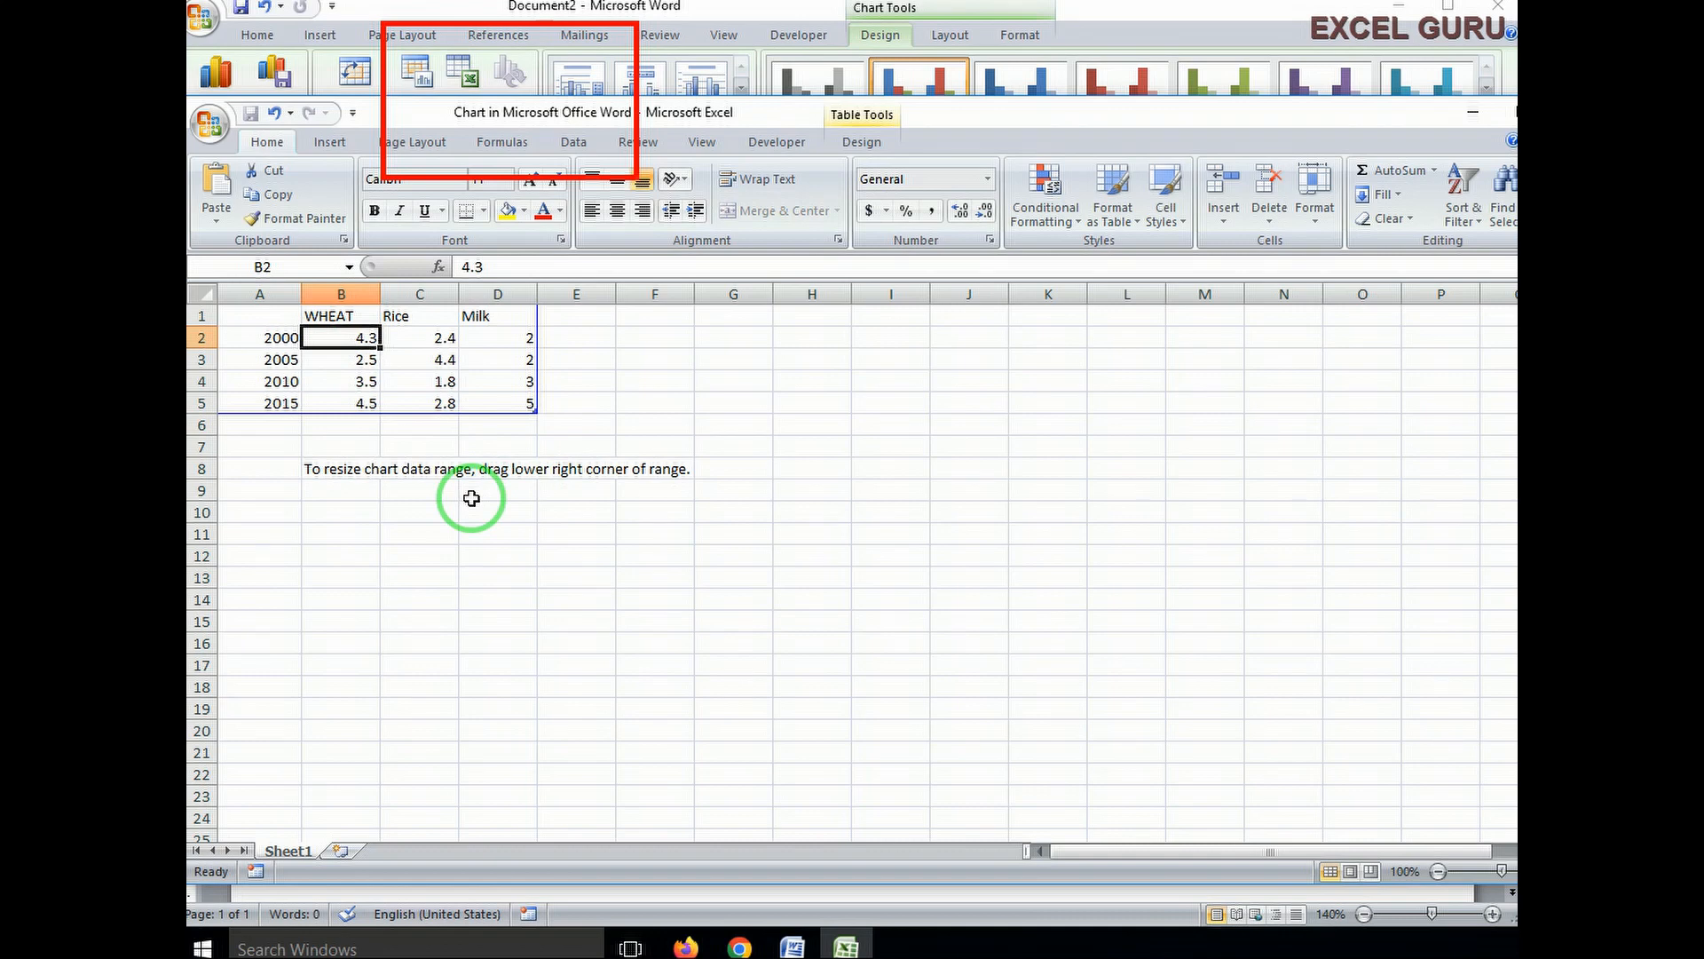
pyautogui.write('10')
pyautogui.press('Return')
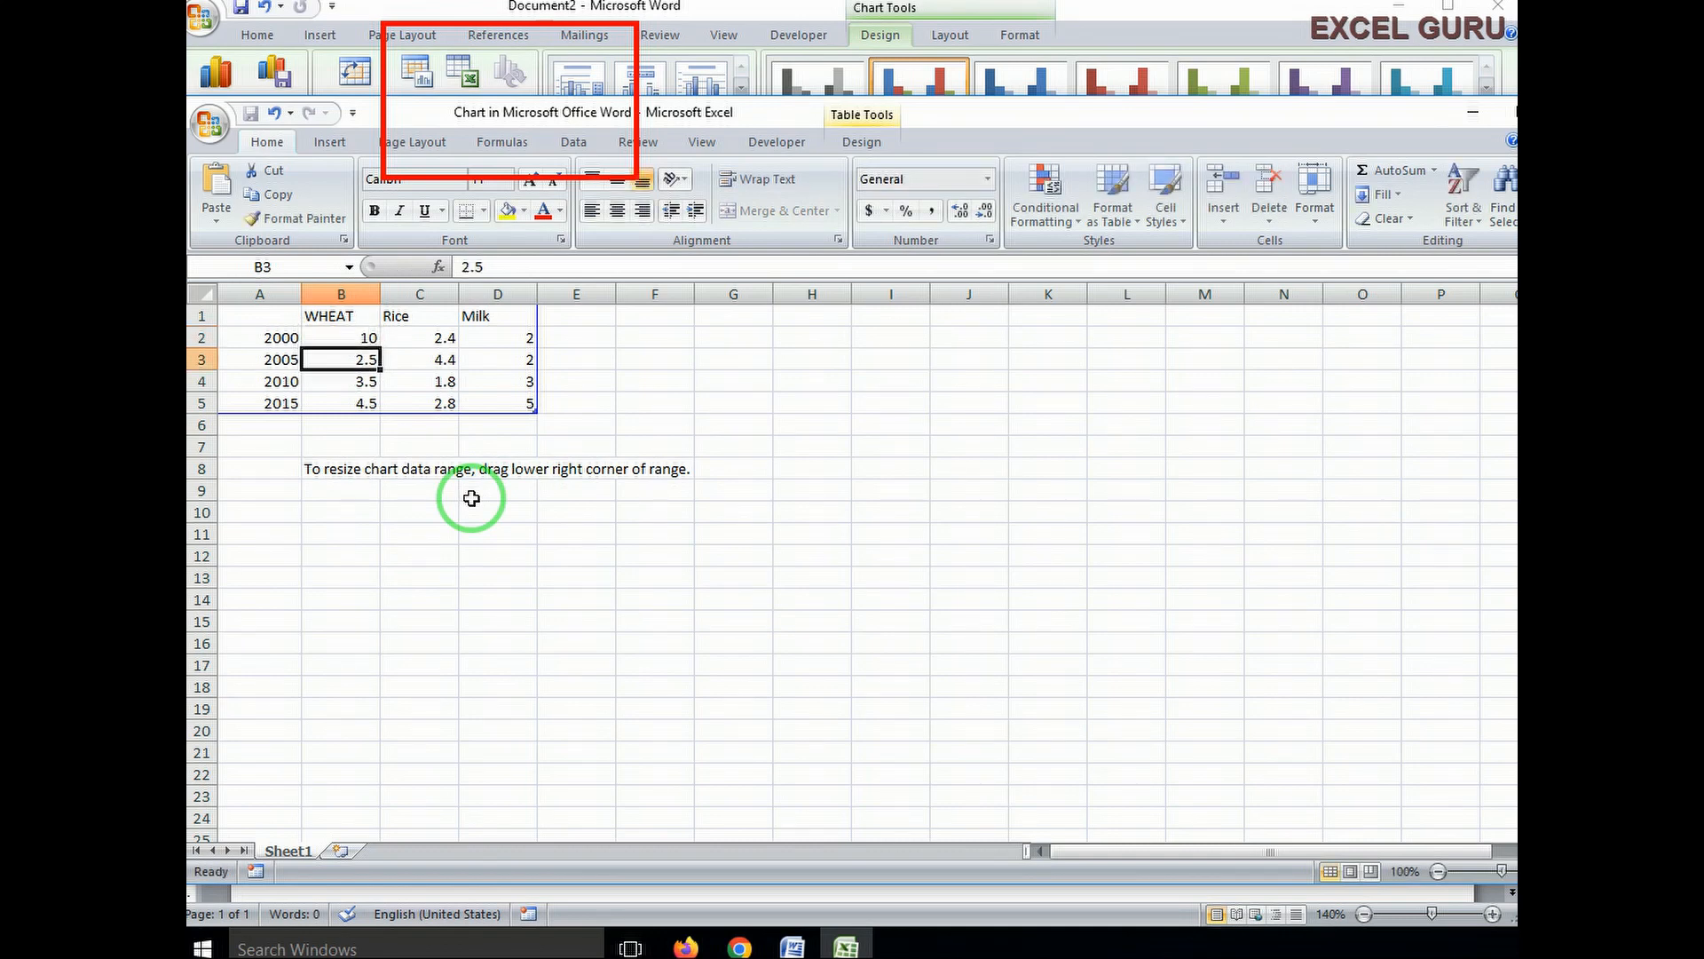
pyautogui.write('12')
pyautogui.press('Return')
pyautogui.write('15')
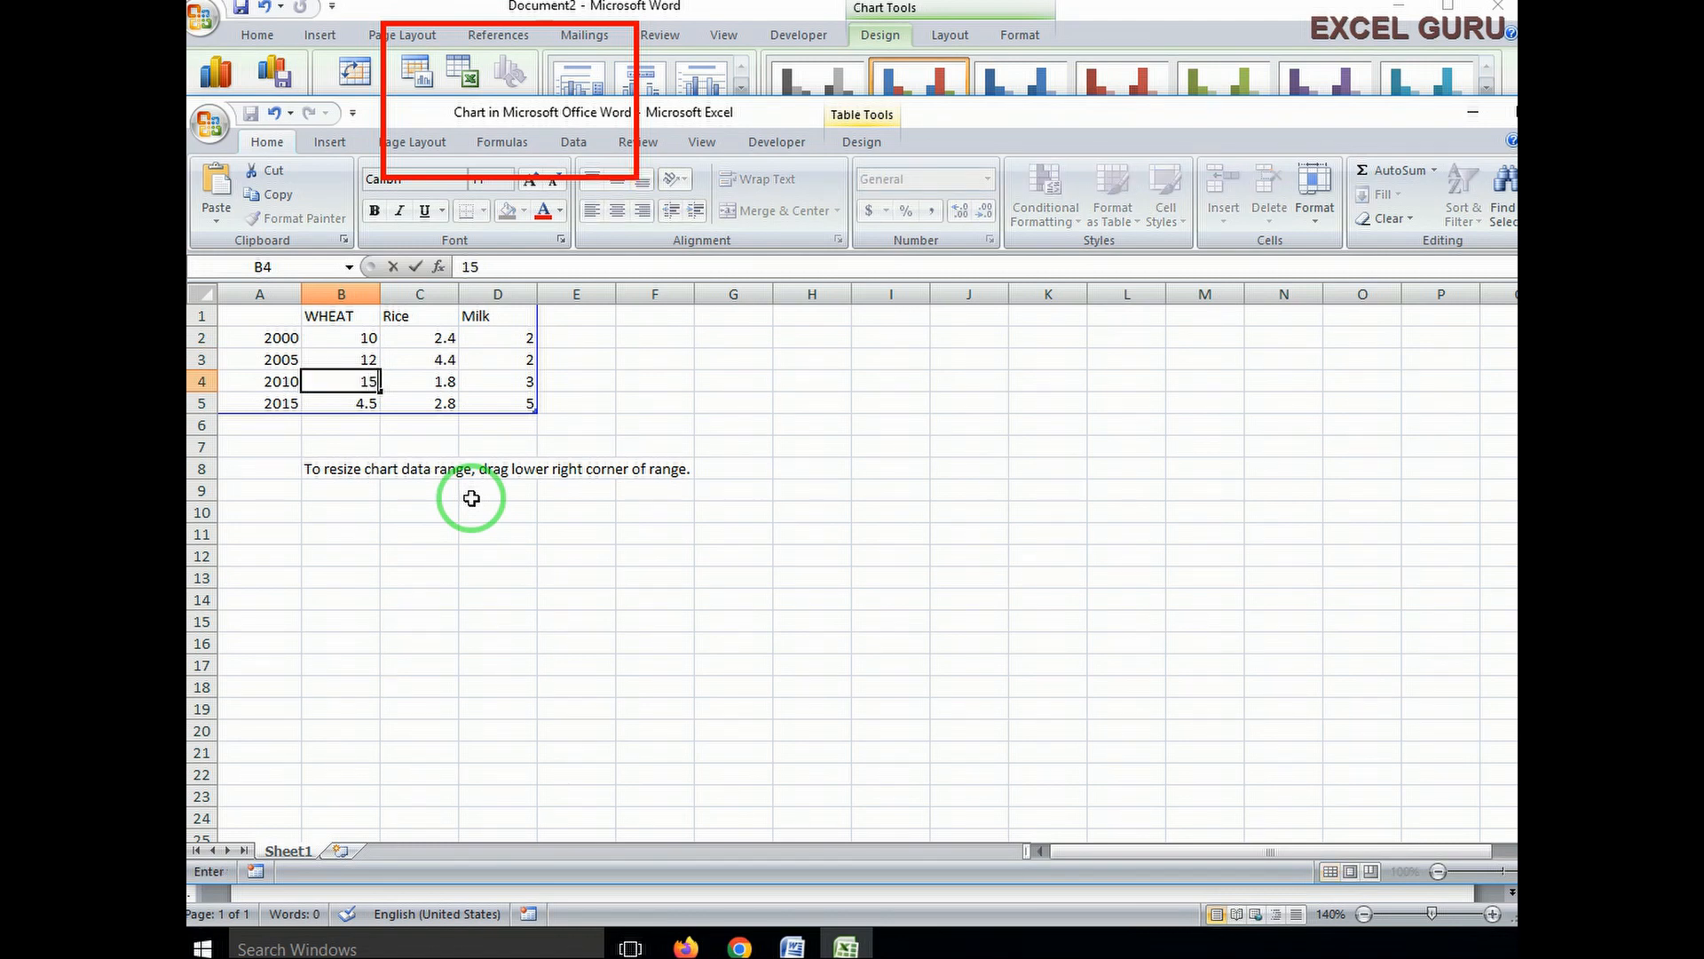
pyautogui.press('Return')
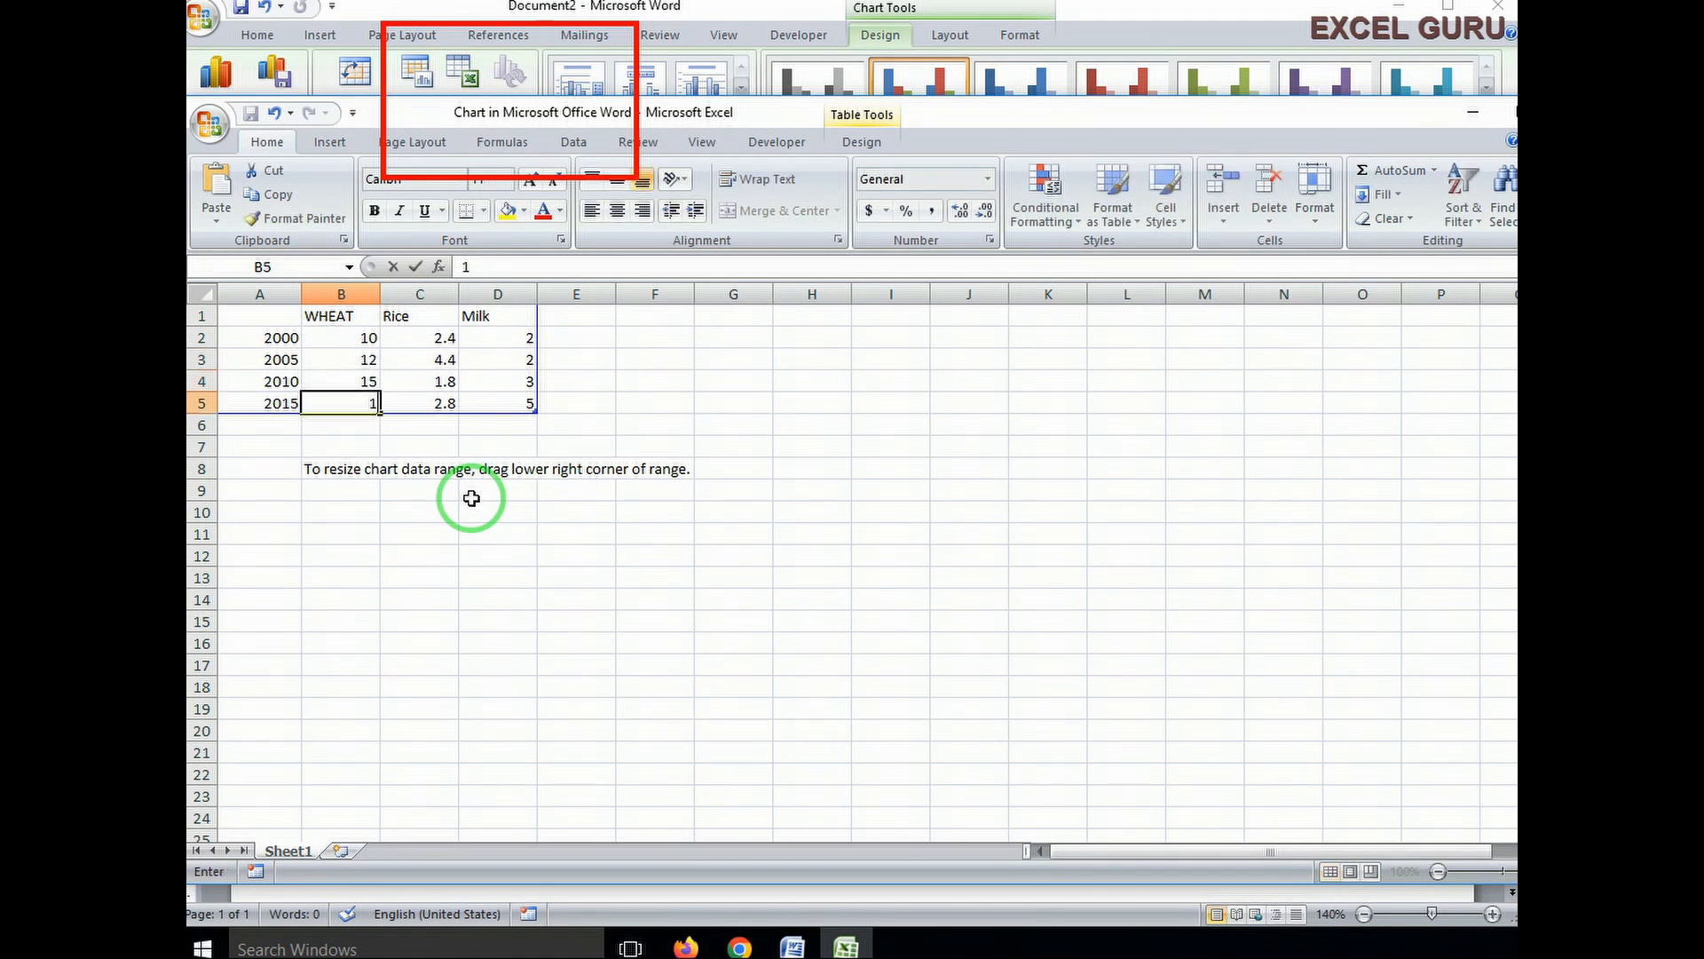
pyautogui.write('11')
pyautogui.press('Return')
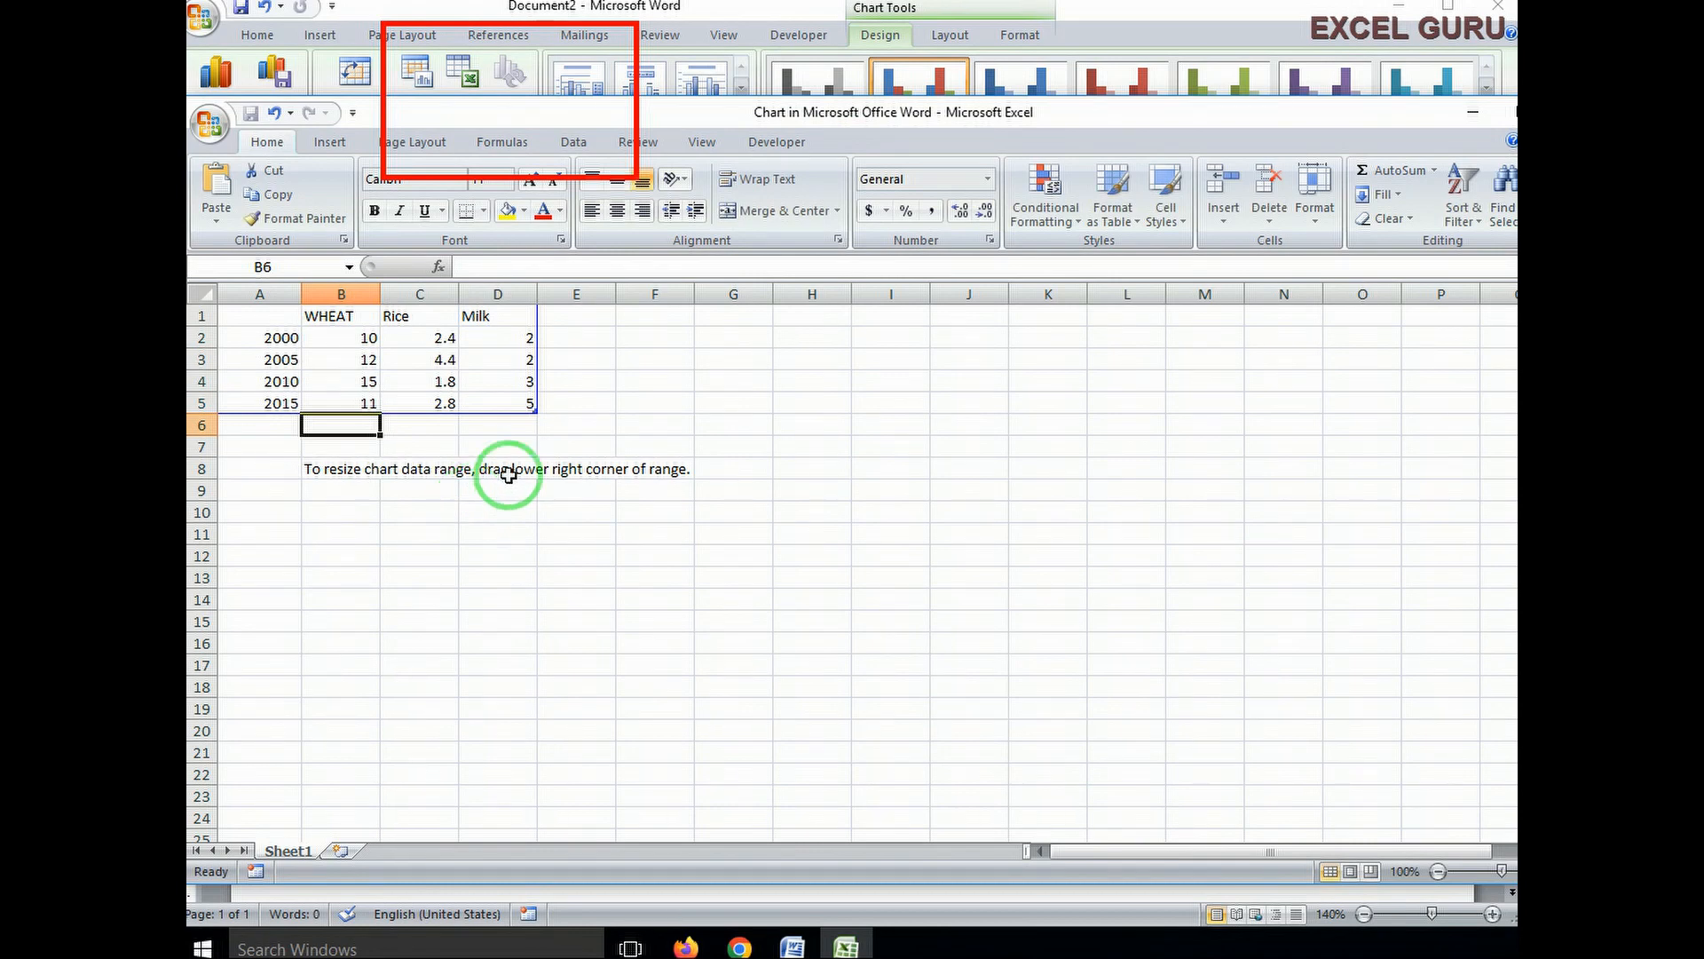
# - Set the Rice values to 8, 10, 9 and 14 and the 2000 Milk value to 5, and close the chart data sheet
pyautogui.click(447, 339)
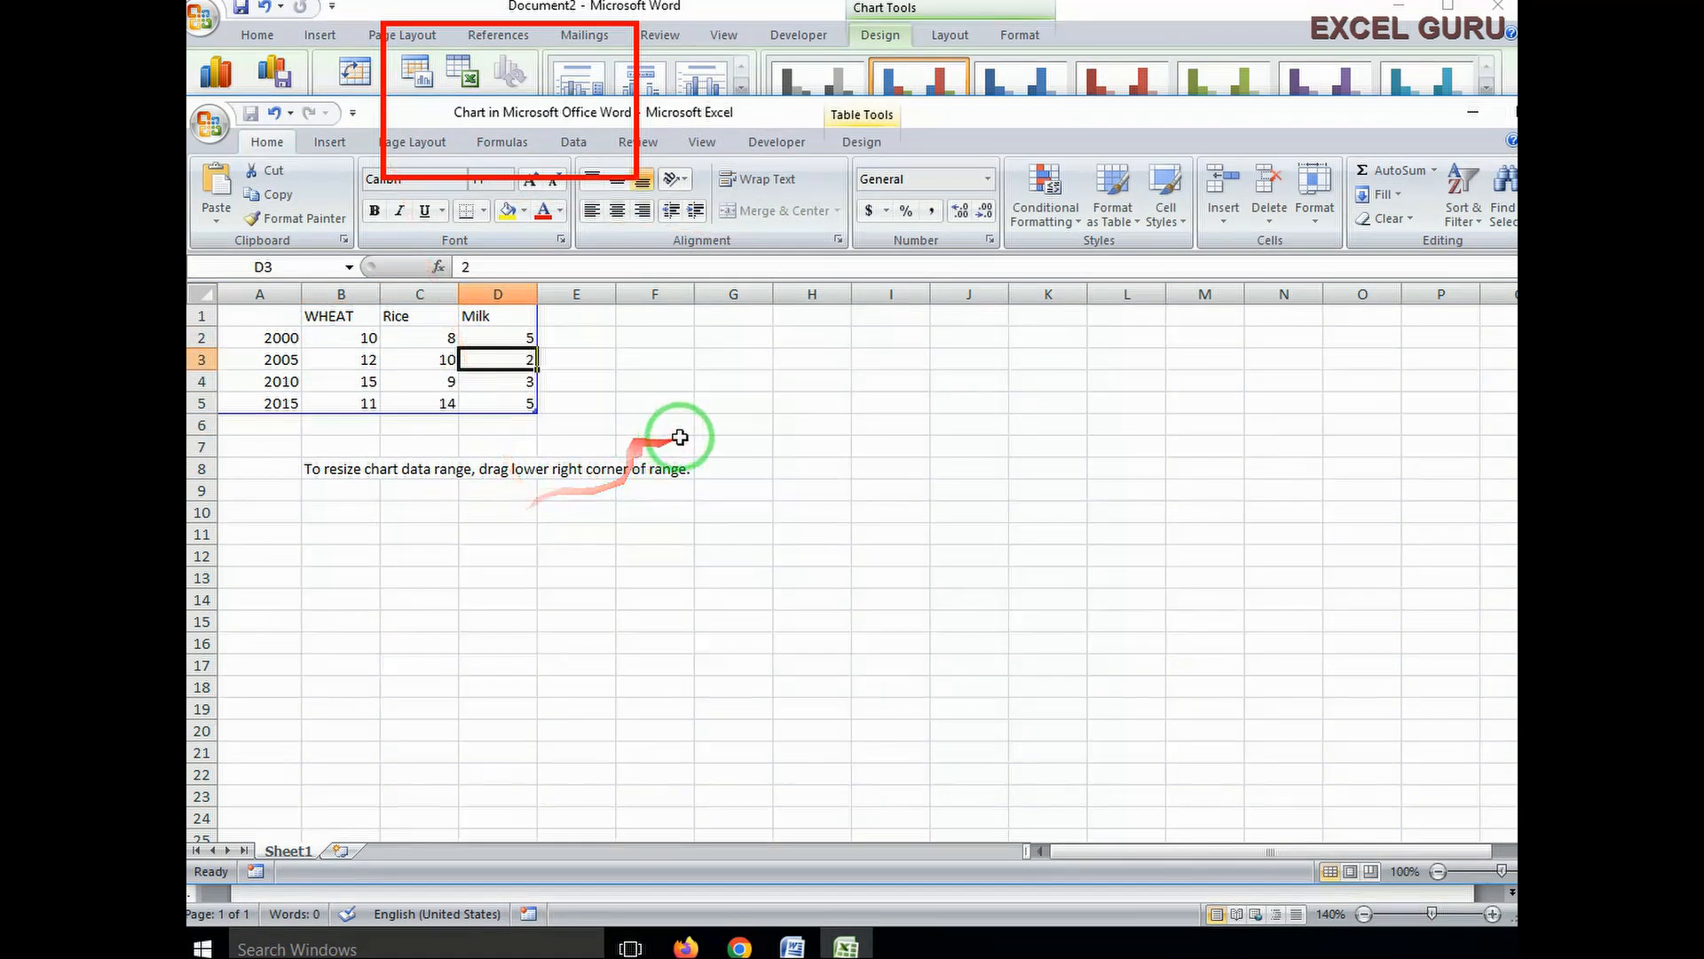
pyautogui.click(655, 443)
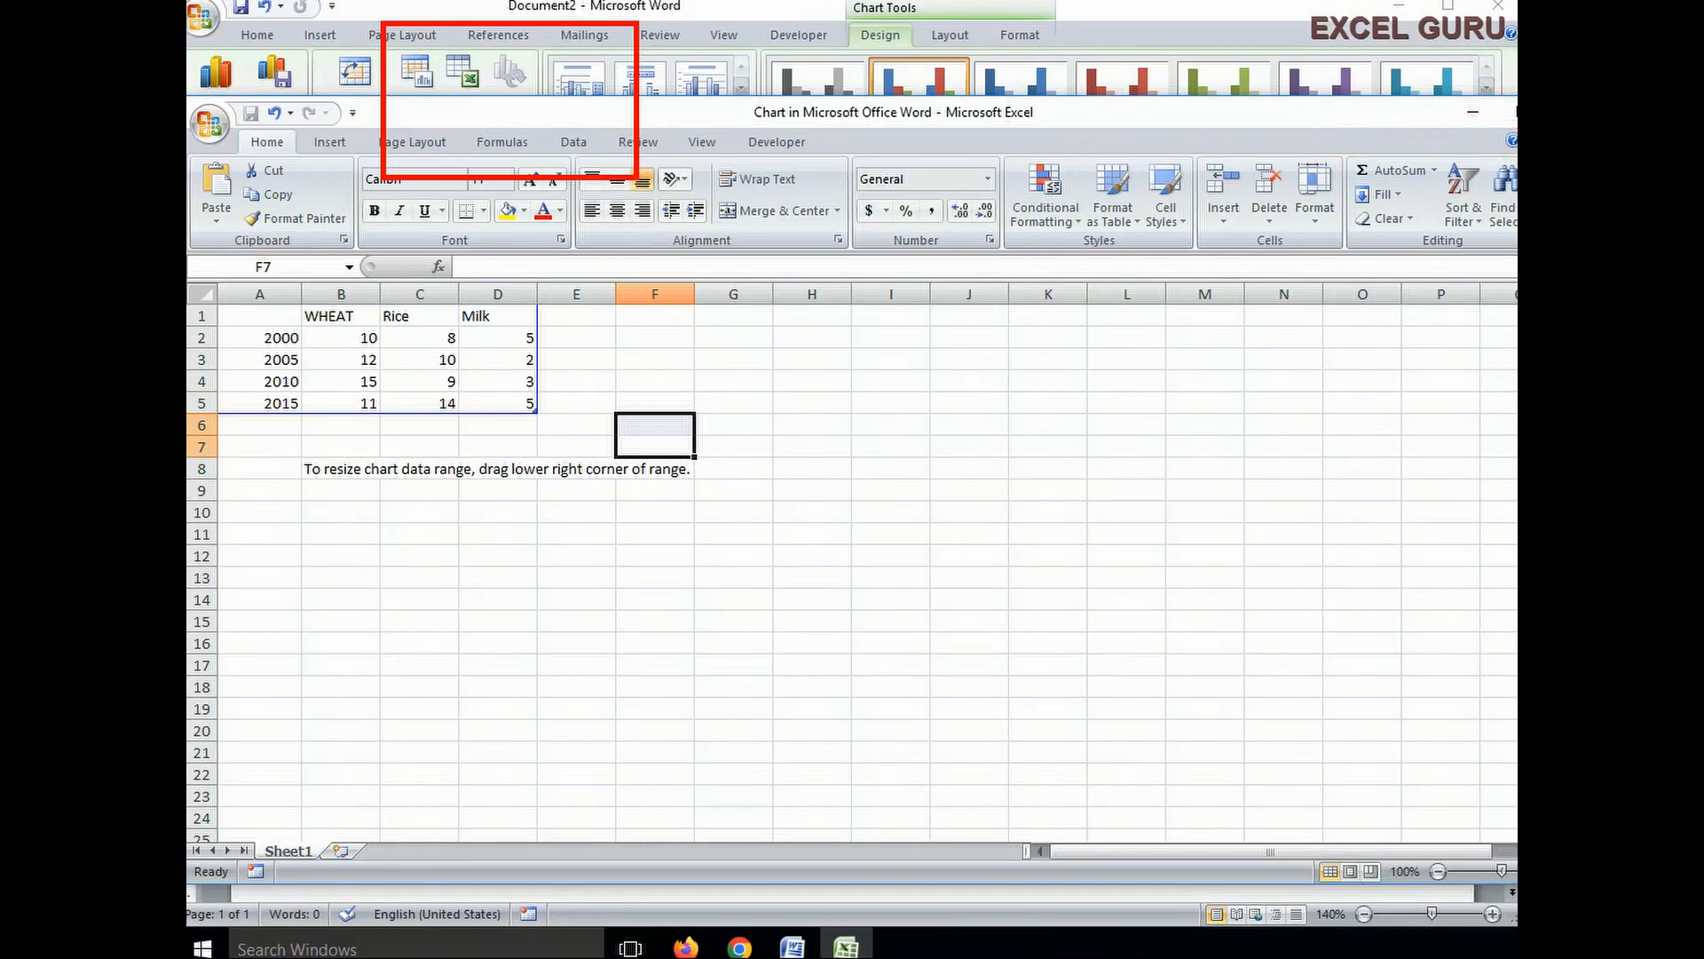
pyautogui.click(1572, 112)
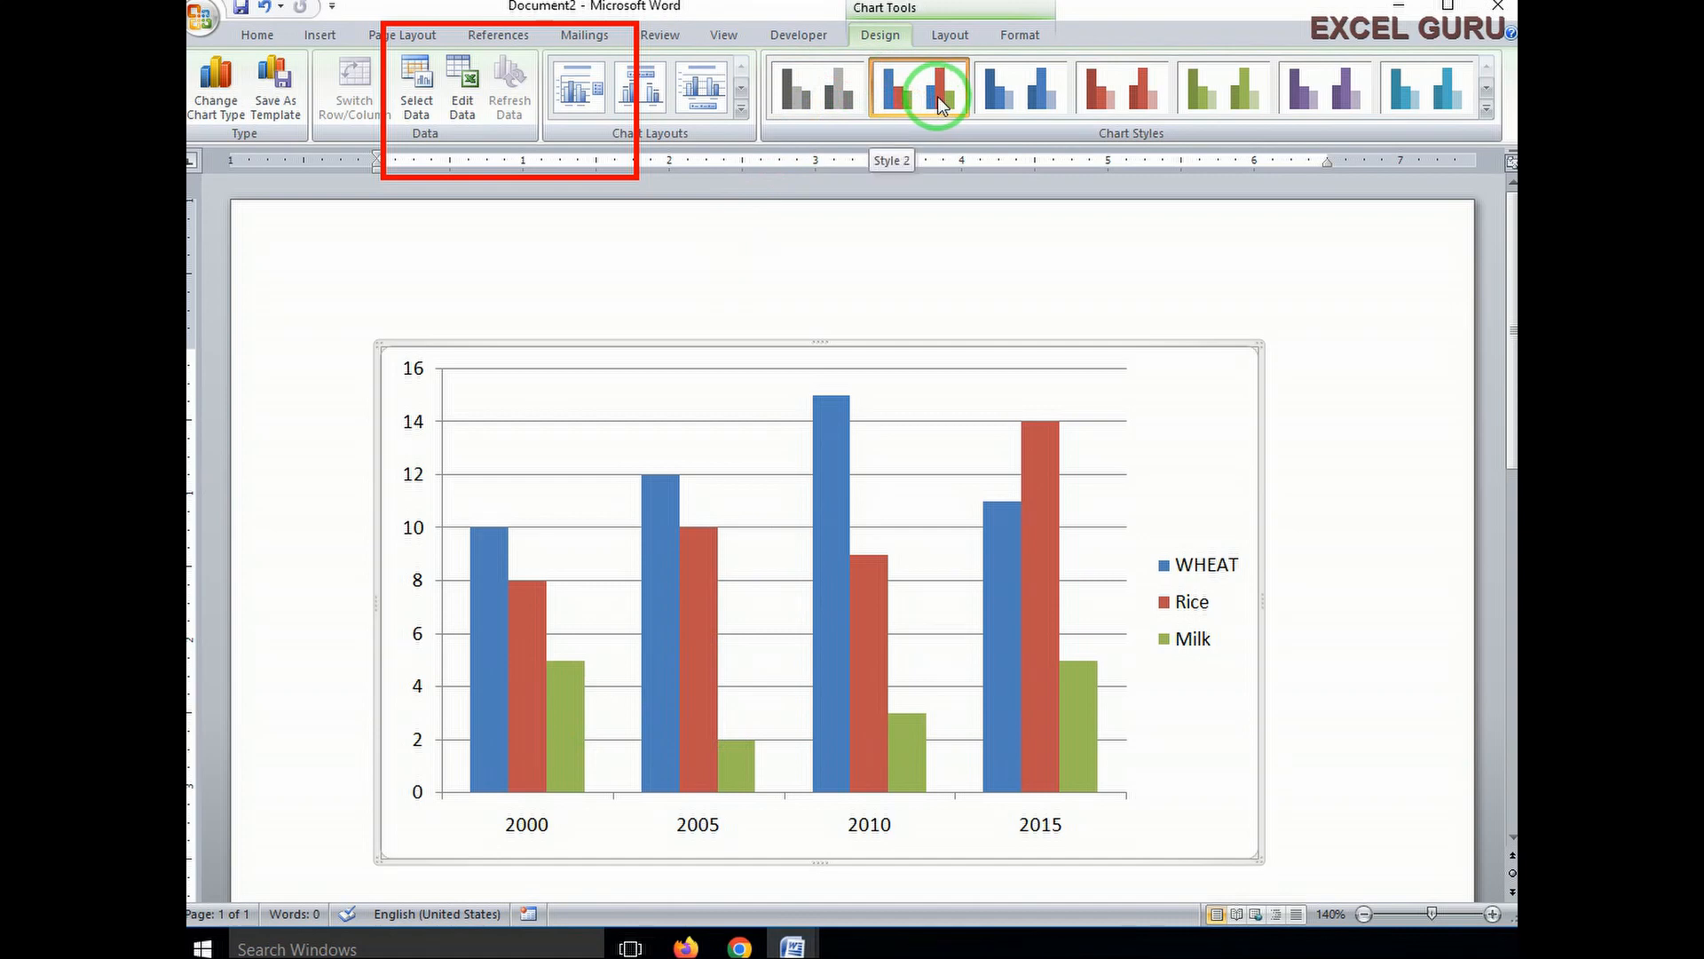
# - Try the red chart style on the column chart and switch it to the green chart style
pyautogui.click(1122, 104)
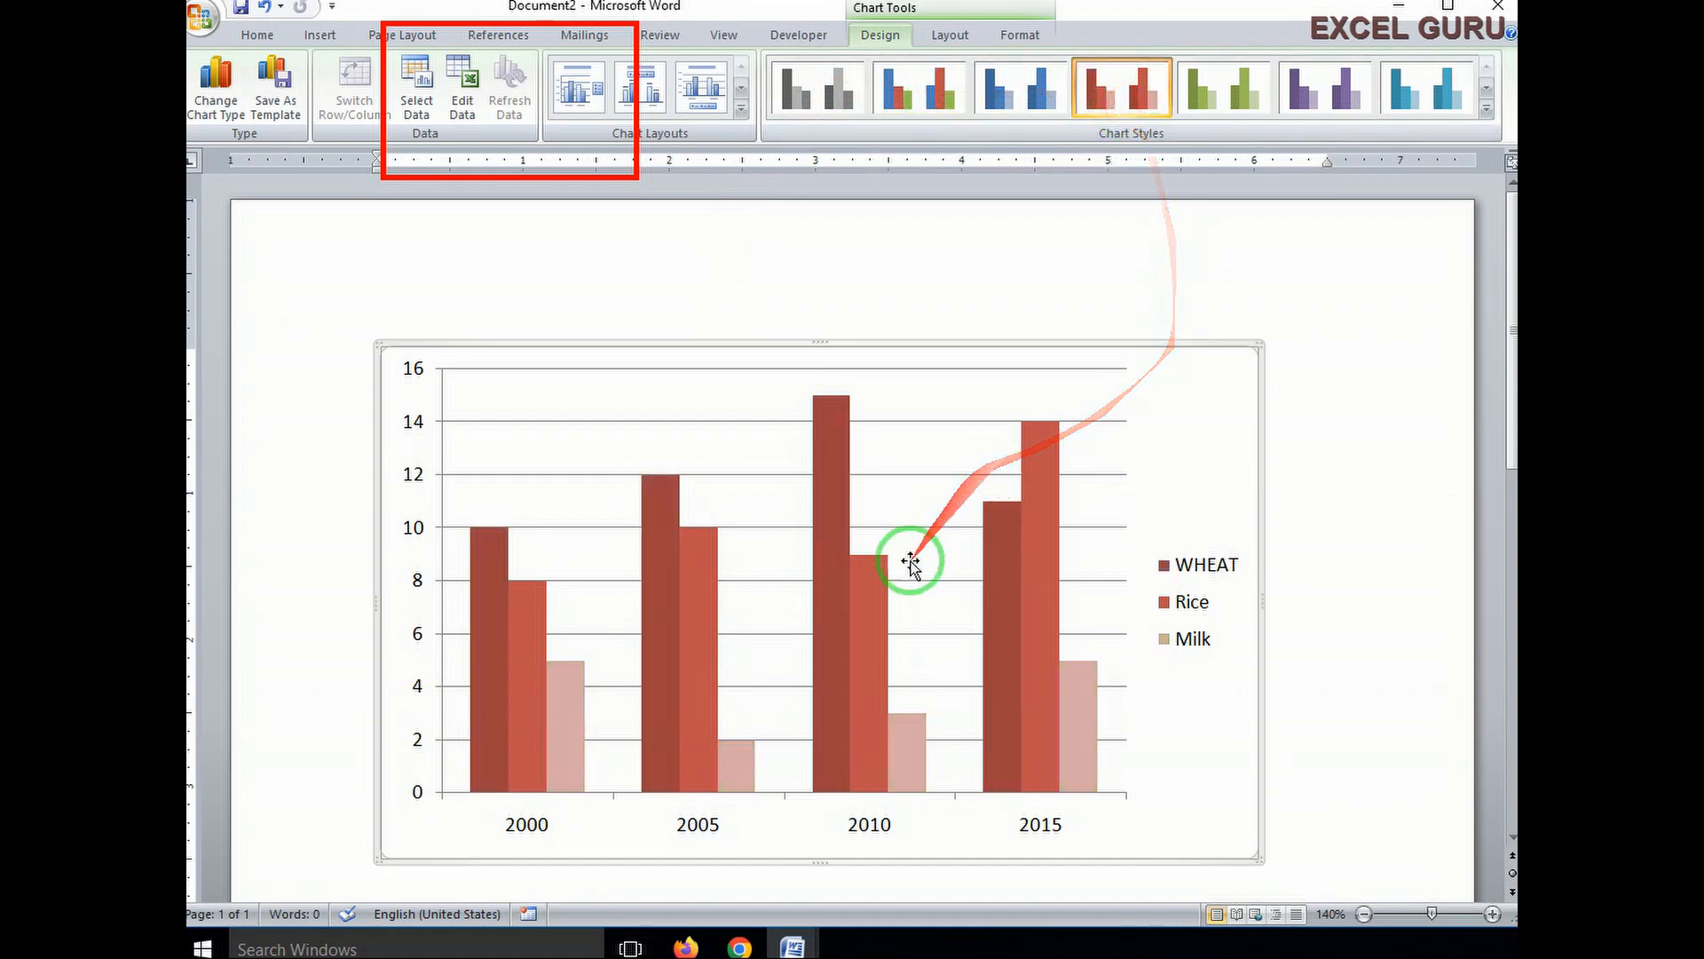
pyautogui.click(1244, 98)
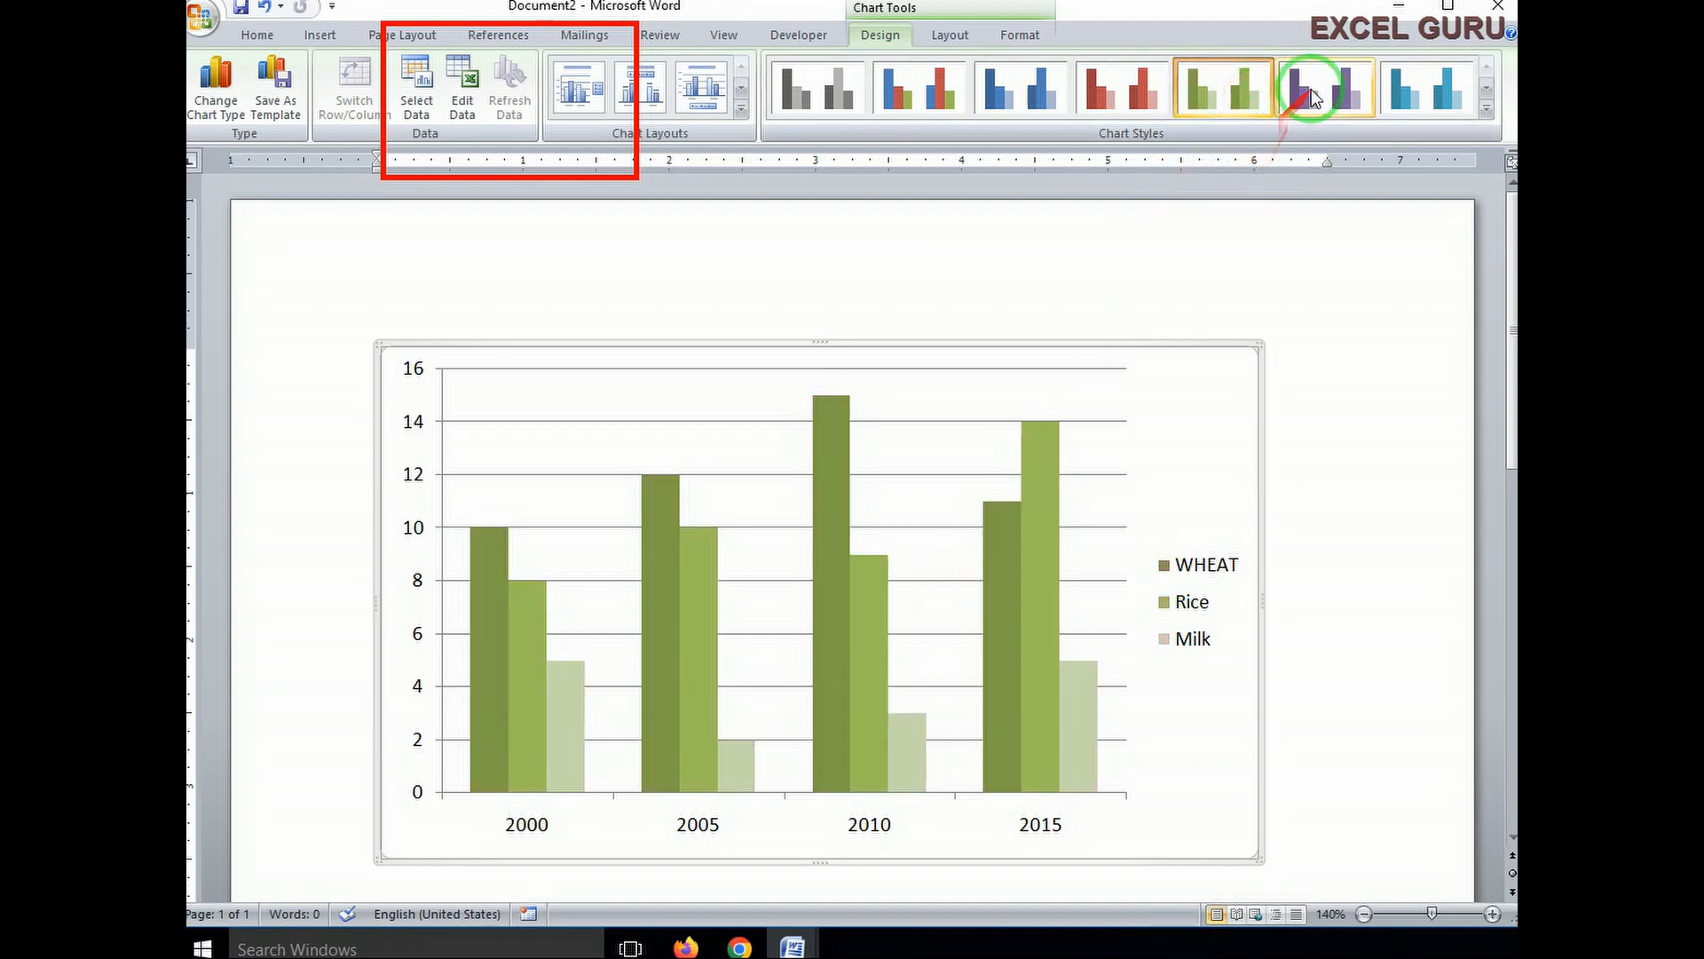
# - Try the purple chart style on the column chart, followed by the red style with the tinted plot area
pyautogui.click(1354, 108)
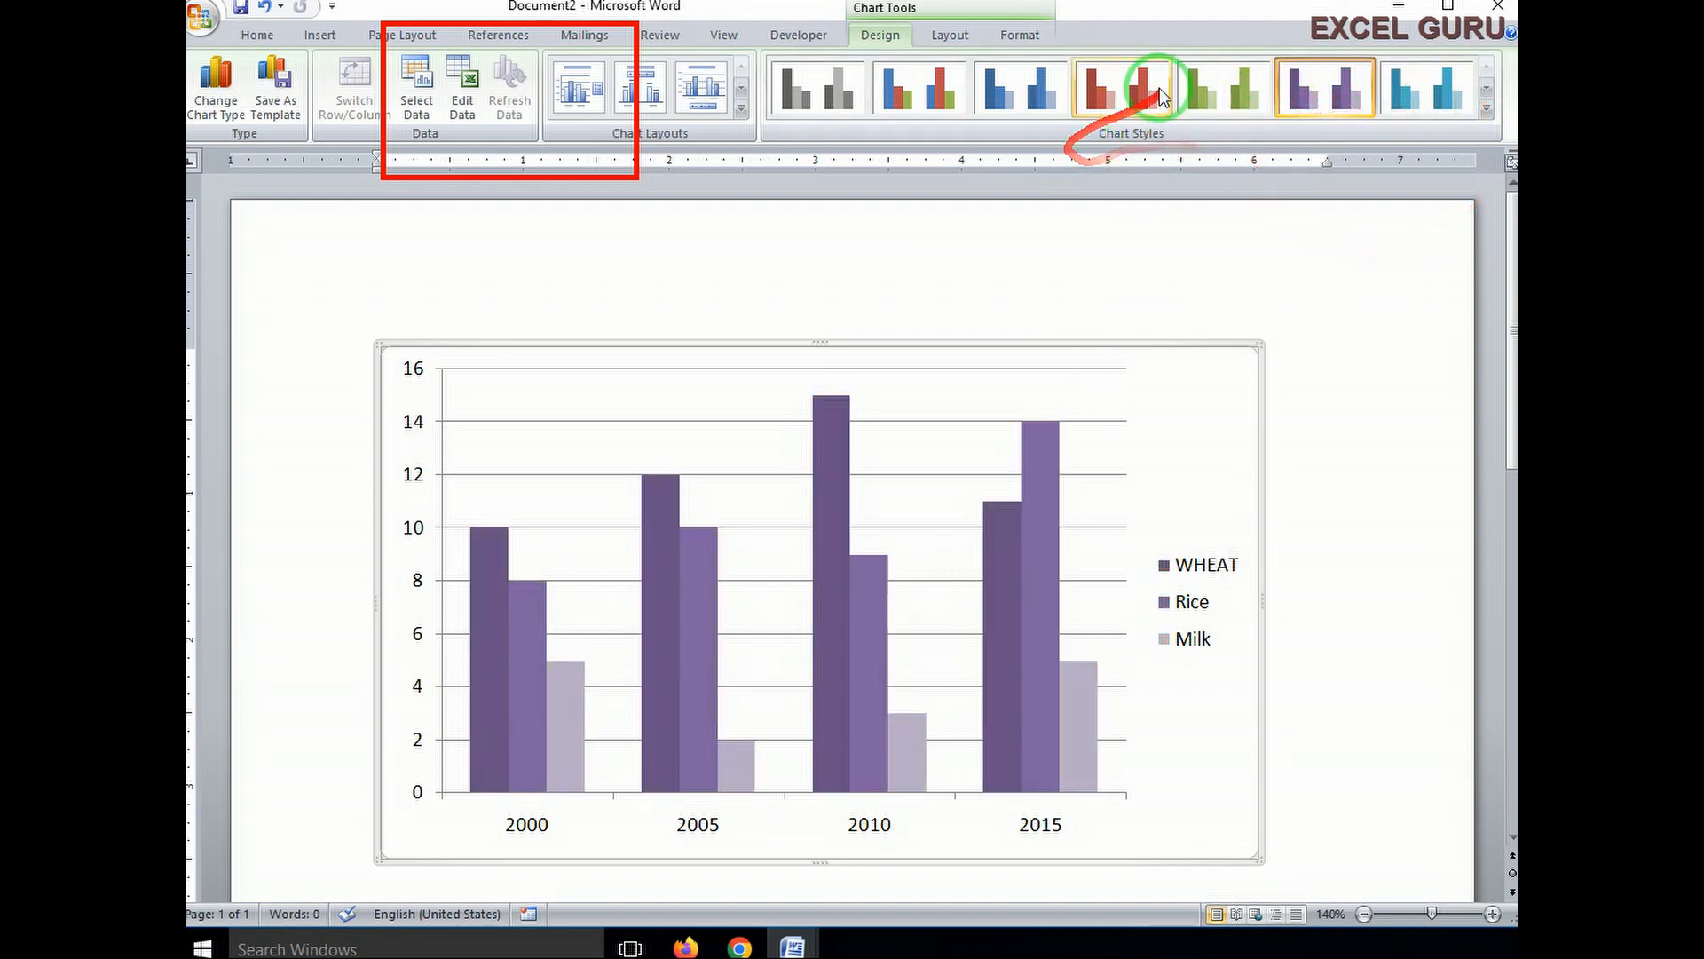
pyautogui.click(1486, 108)
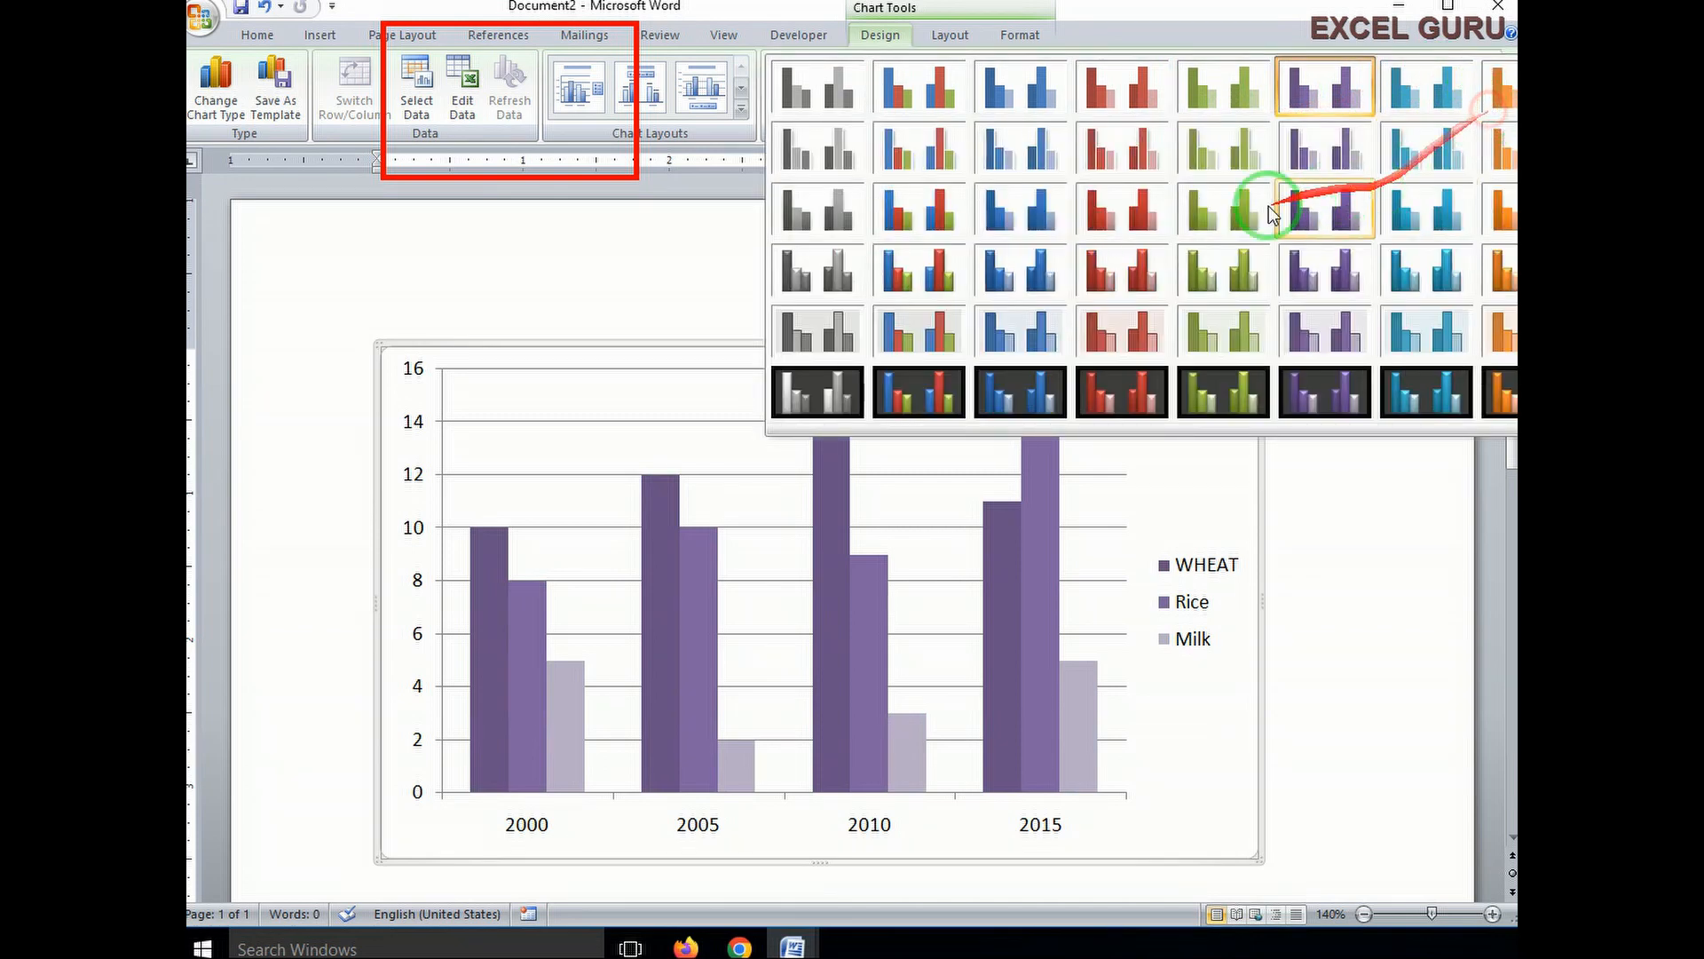
pyautogui.click(1123, 328)
# - Apply the blue chart style with the black background and give the legend text the blue-outlined WordArt style
pyautogui.click(1486, 109)
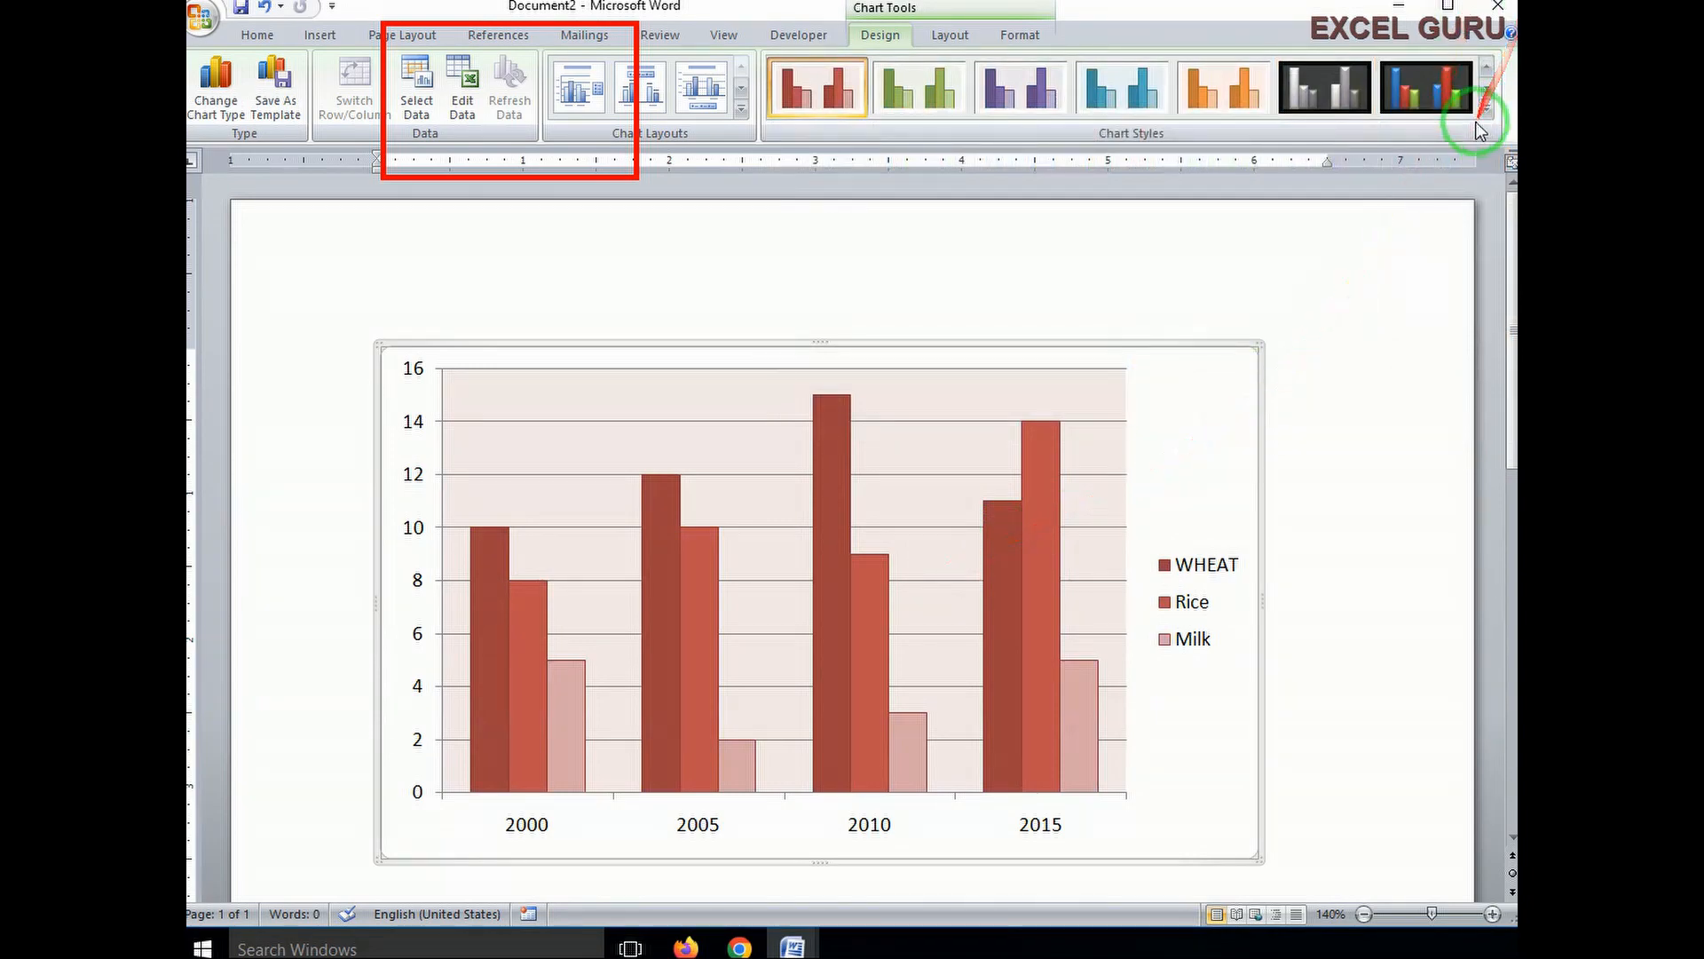
pyautogui.click(1408, 396)
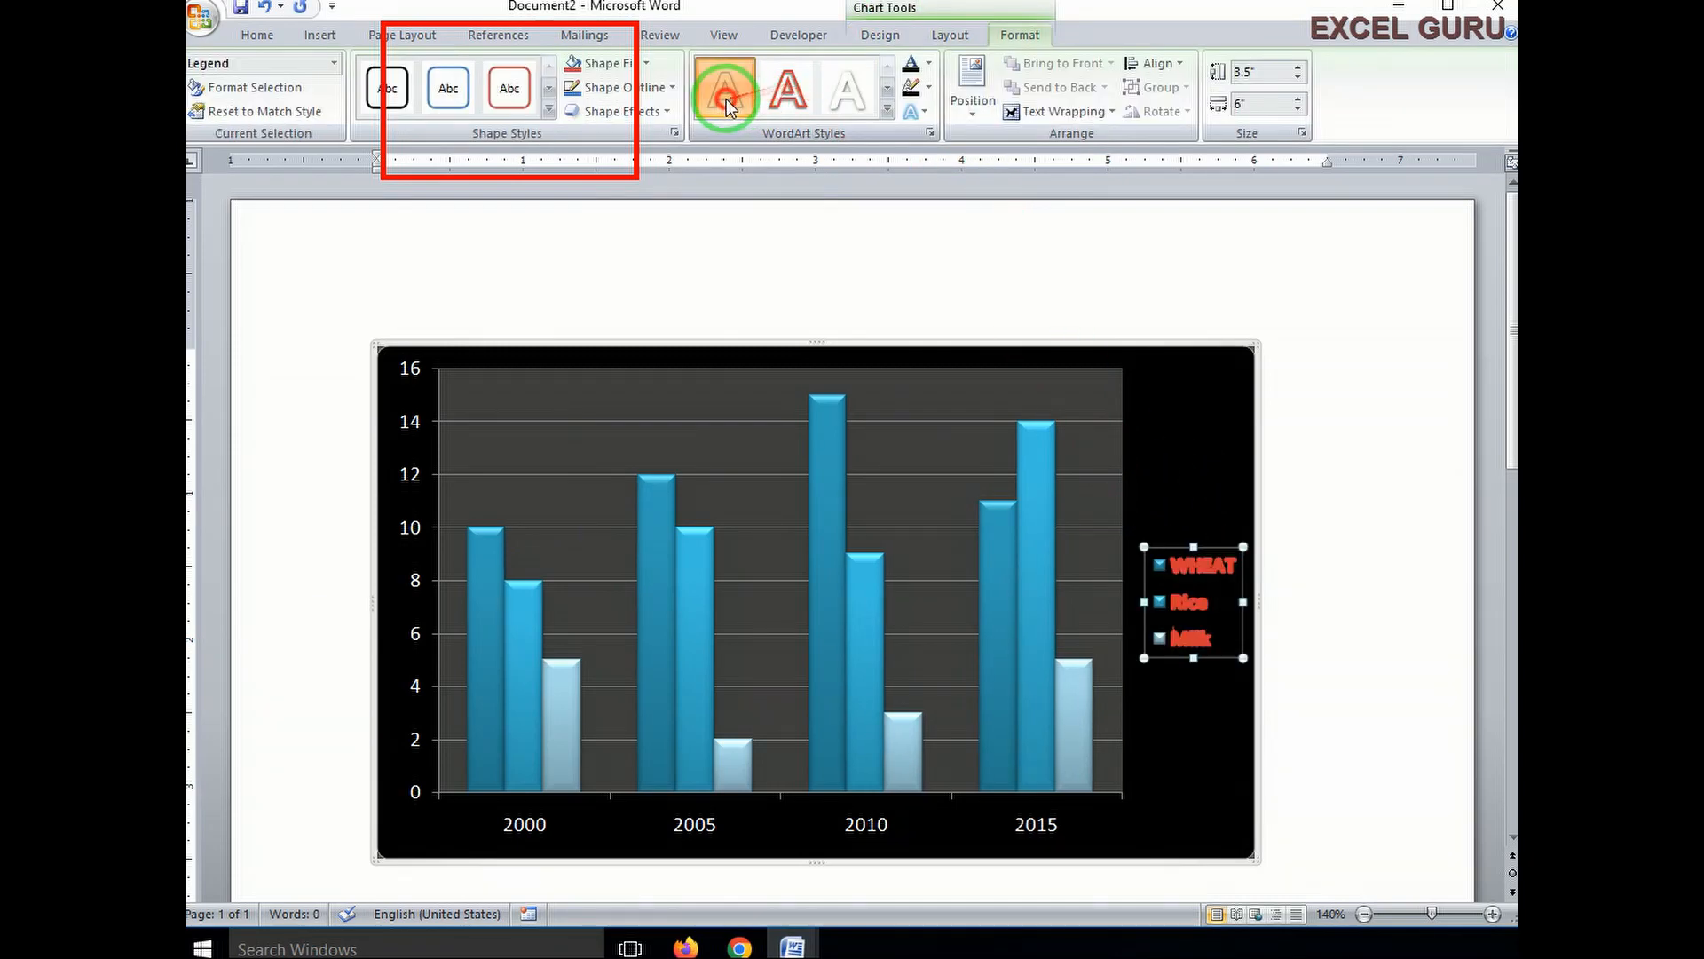
pyautogui.click(723, 83)
pyautogui.click(1255, 597)
pyautogui.click(876, 38)
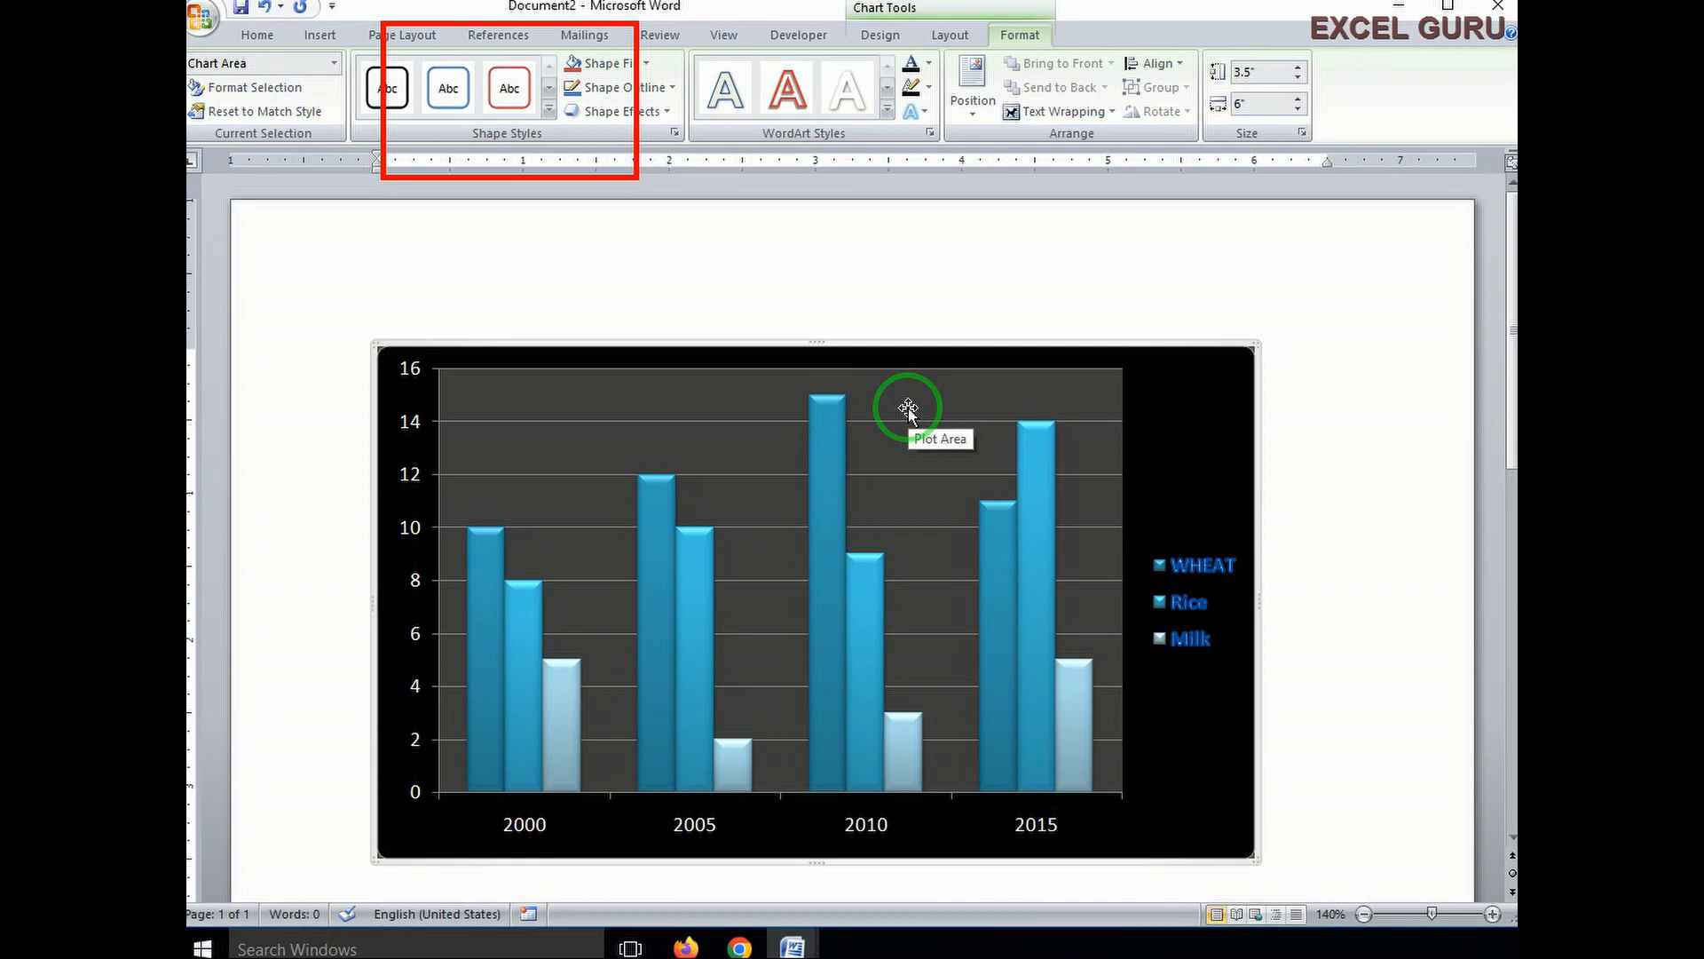
# - Deselect the chart to review its finished look on the page, and select its plot area
pyautogui.click(1305, 777)
pyautogui.scroll(-3, 1292, 765)
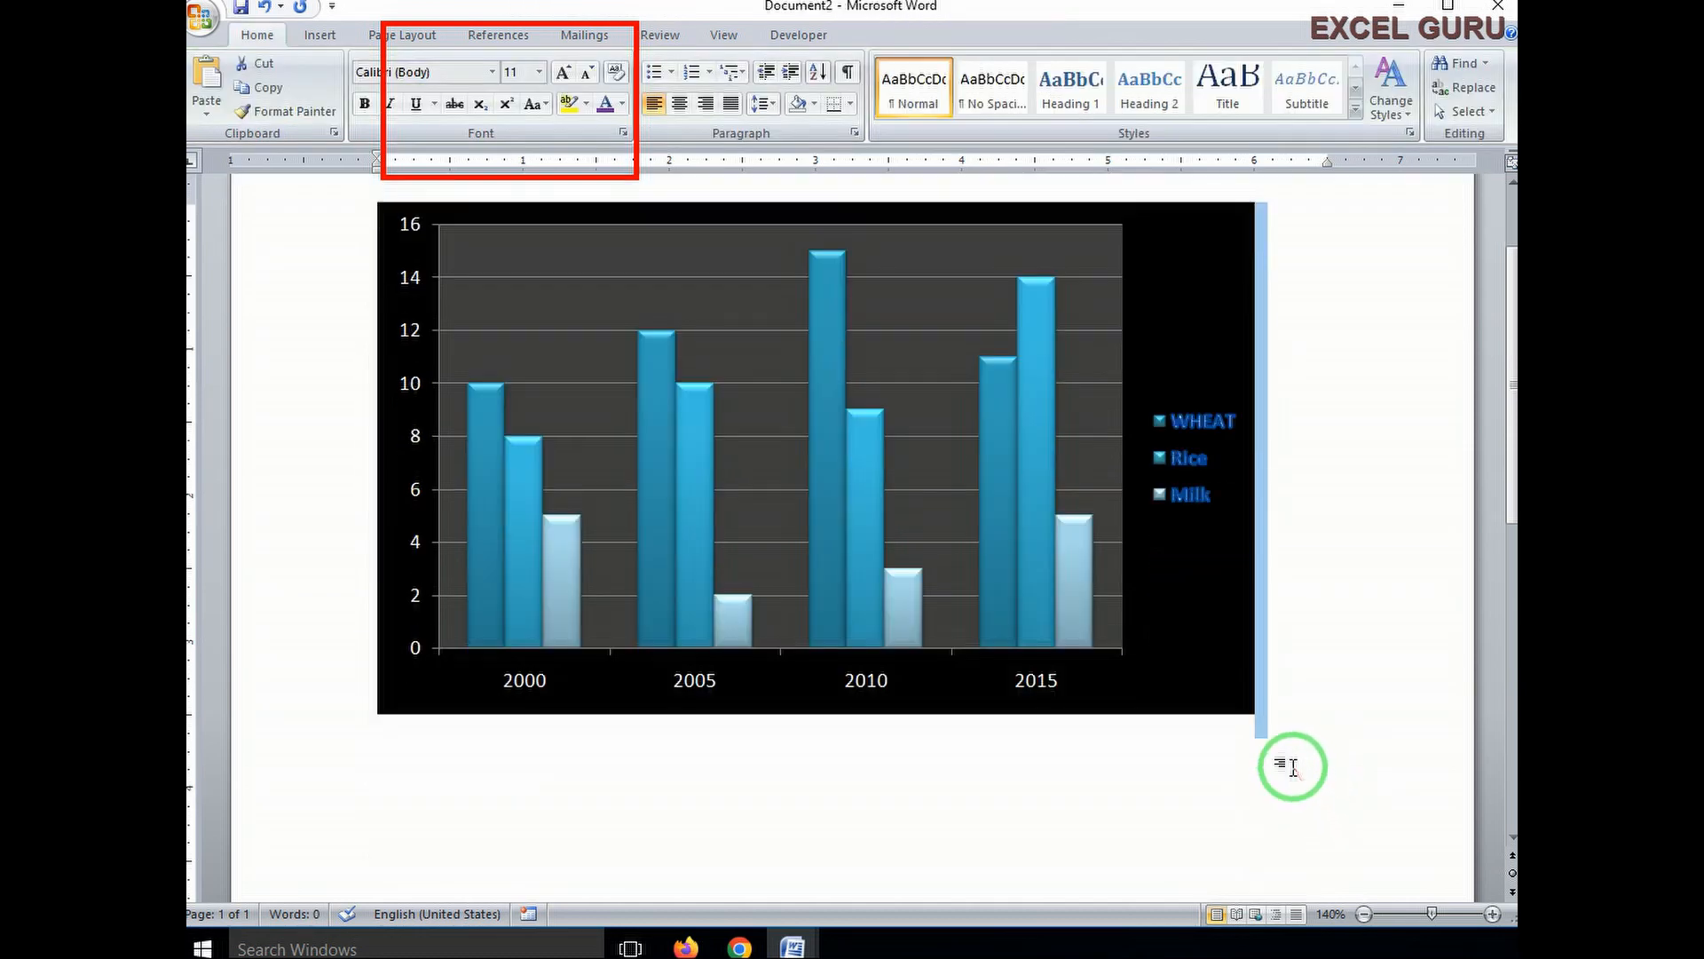
pyautogui.click(1172, 810)
pyautogui.click(1333, 788)
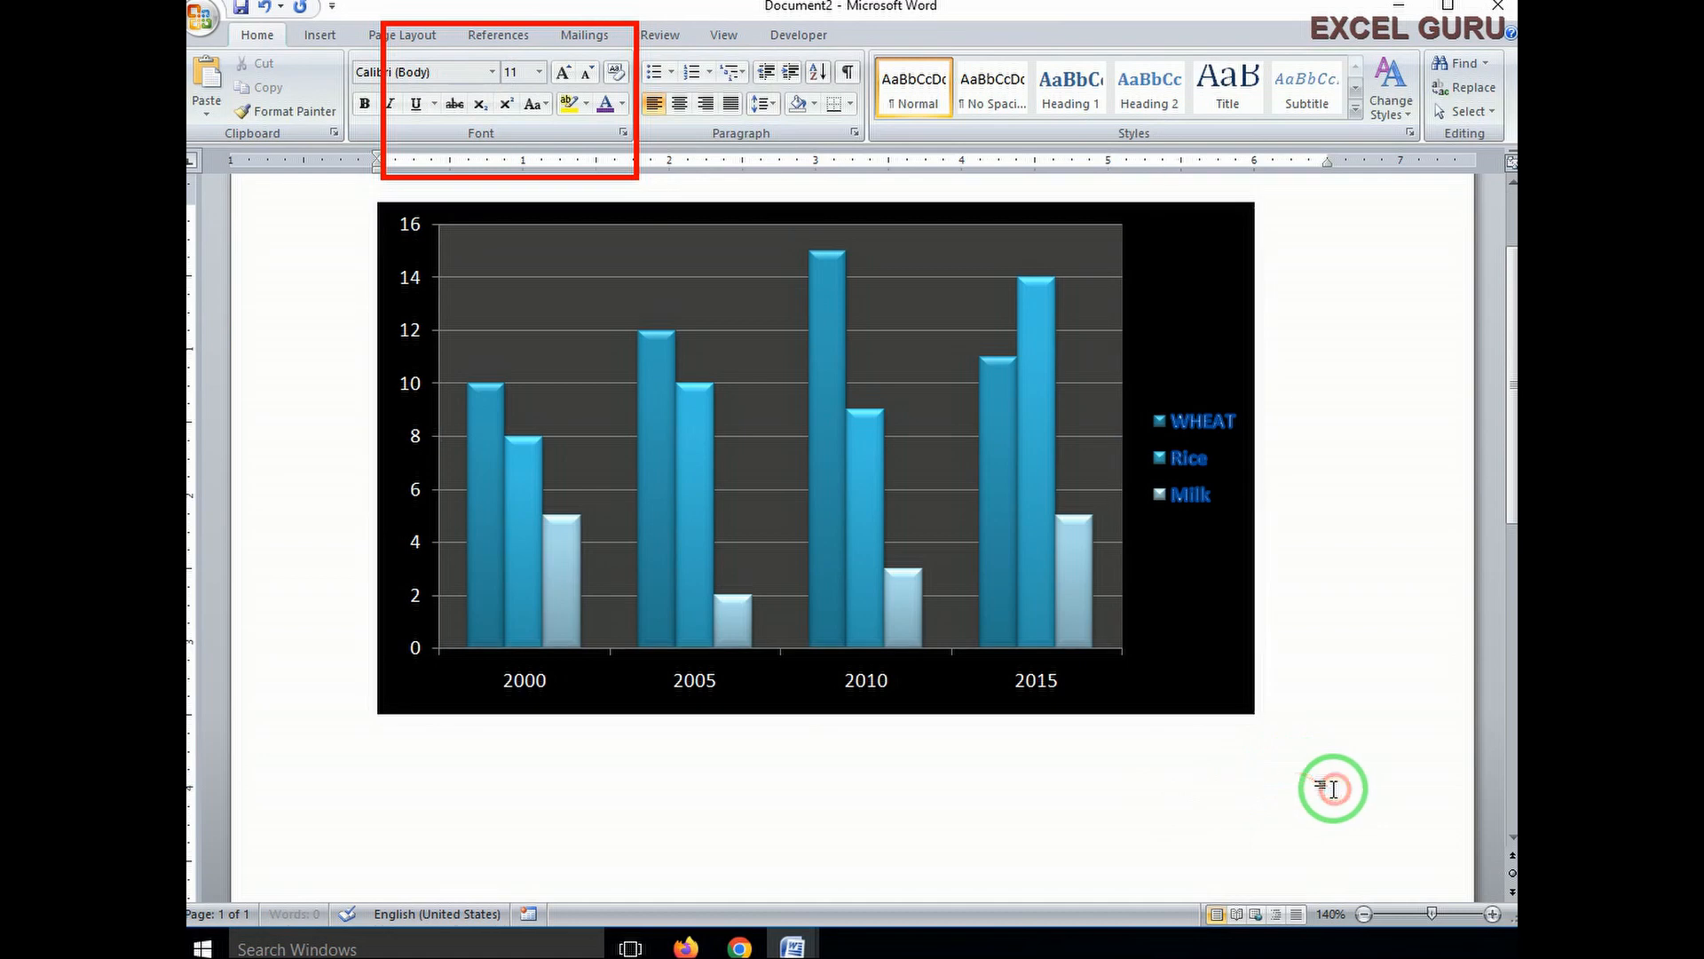
pyautogui.scroll(2, 1190, 609)
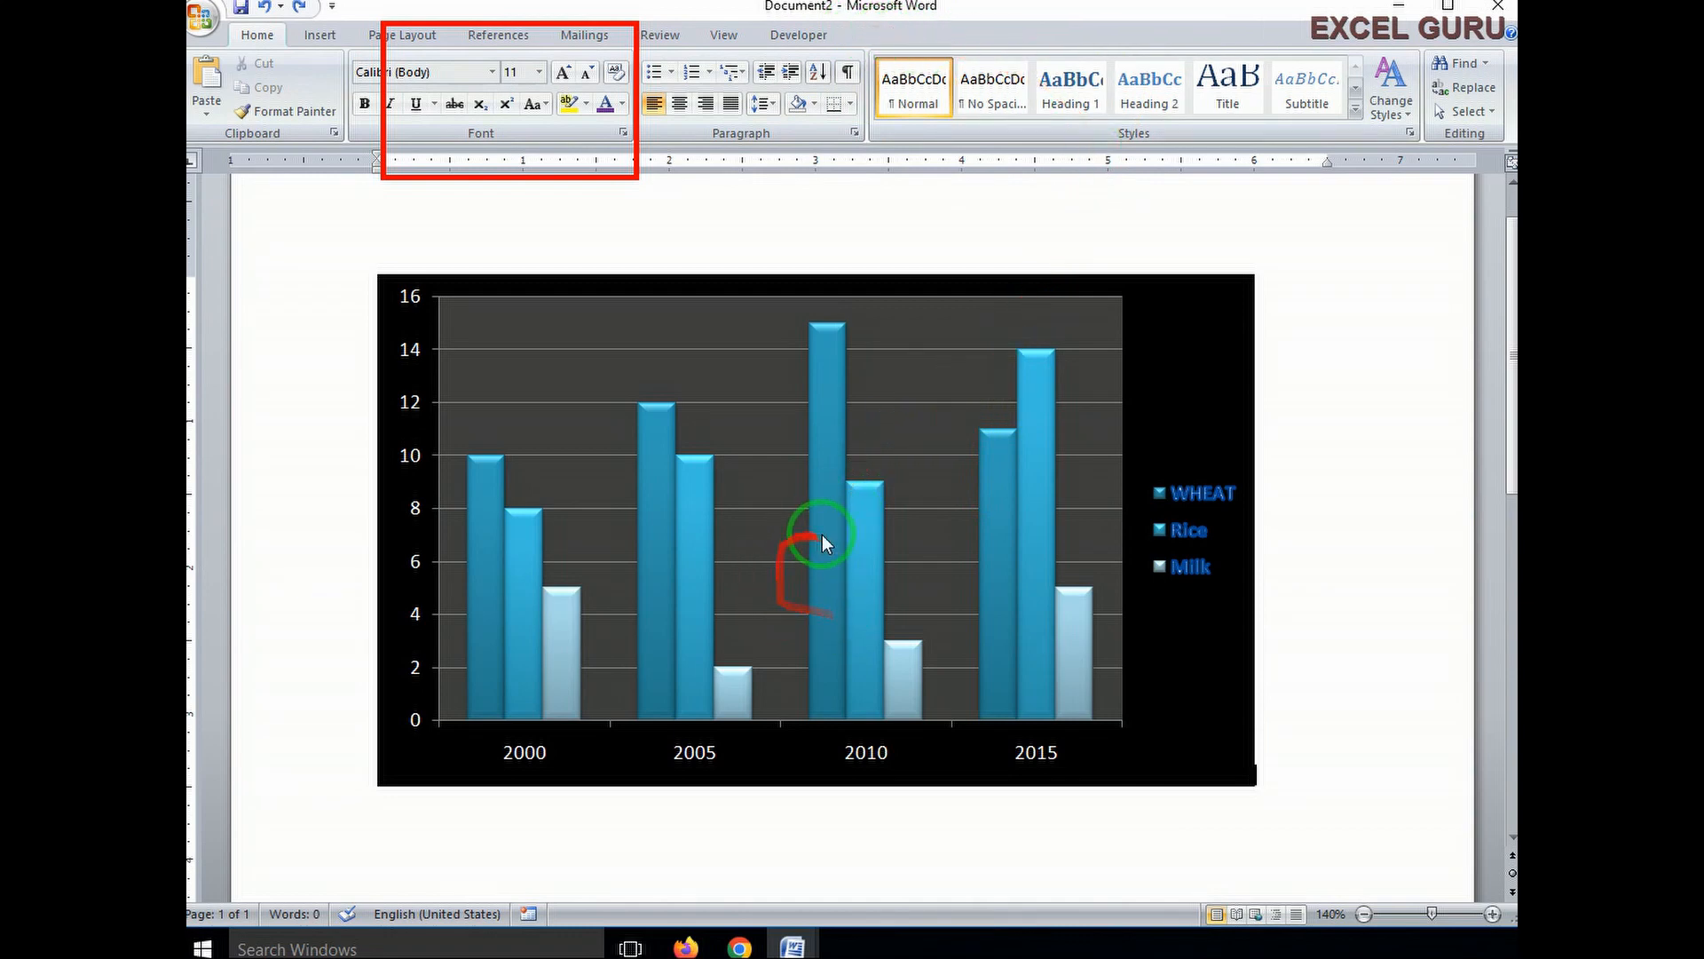
pyautogui.click(863, 473)
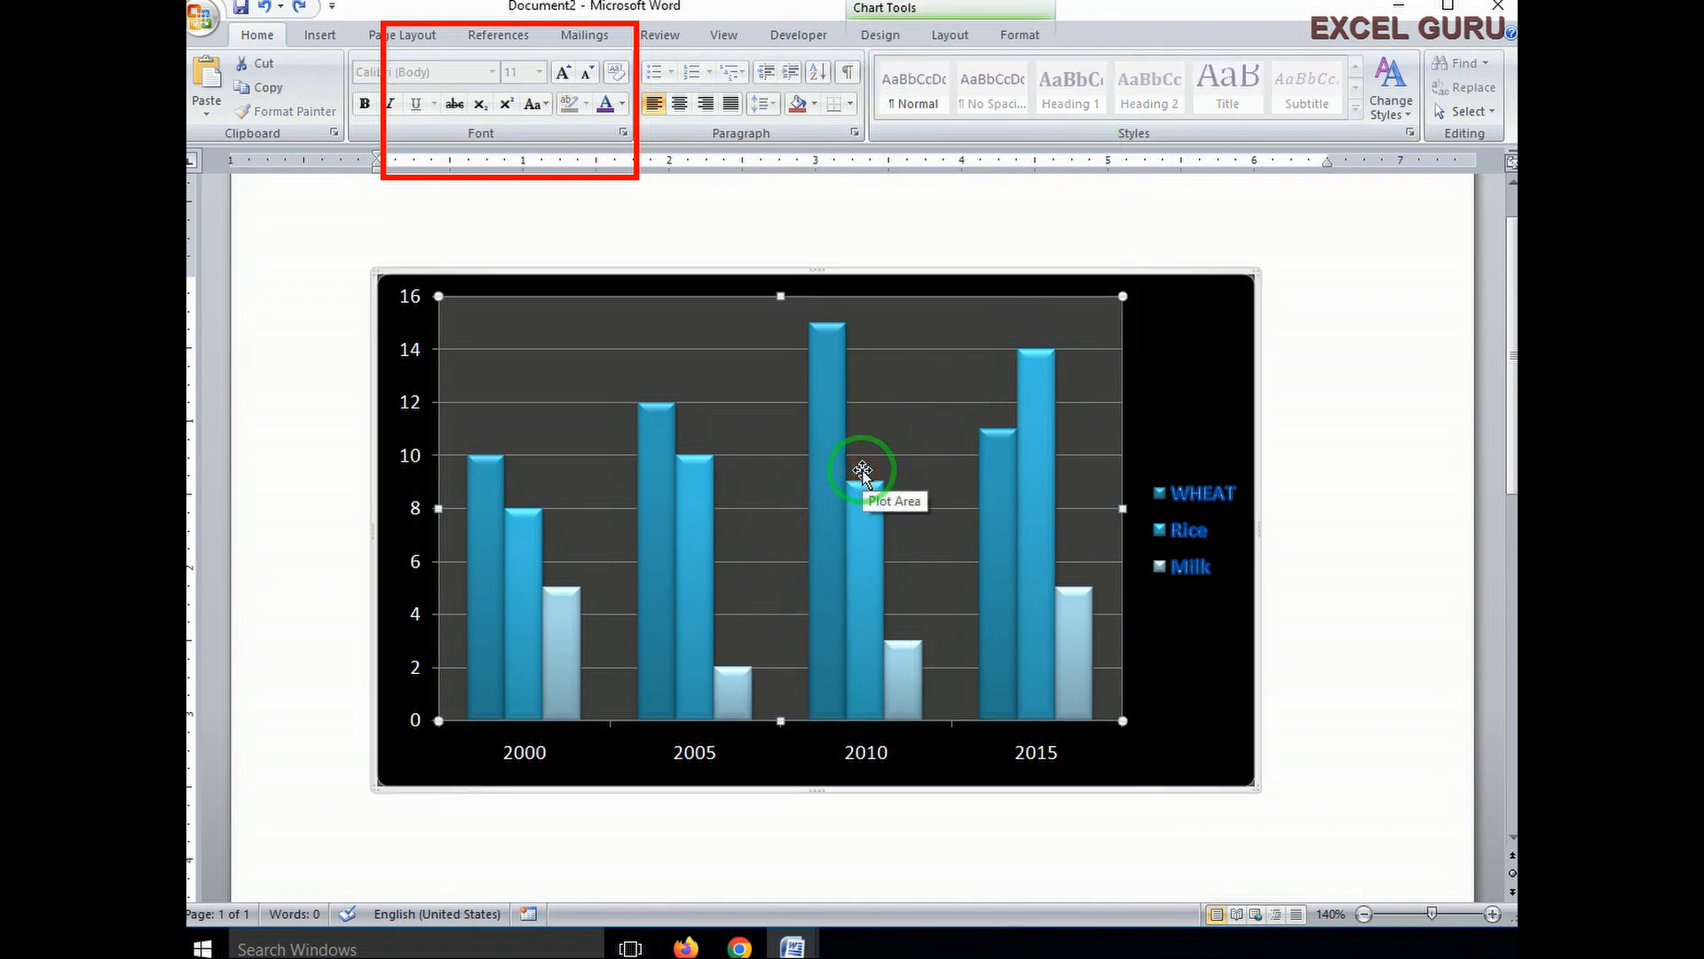